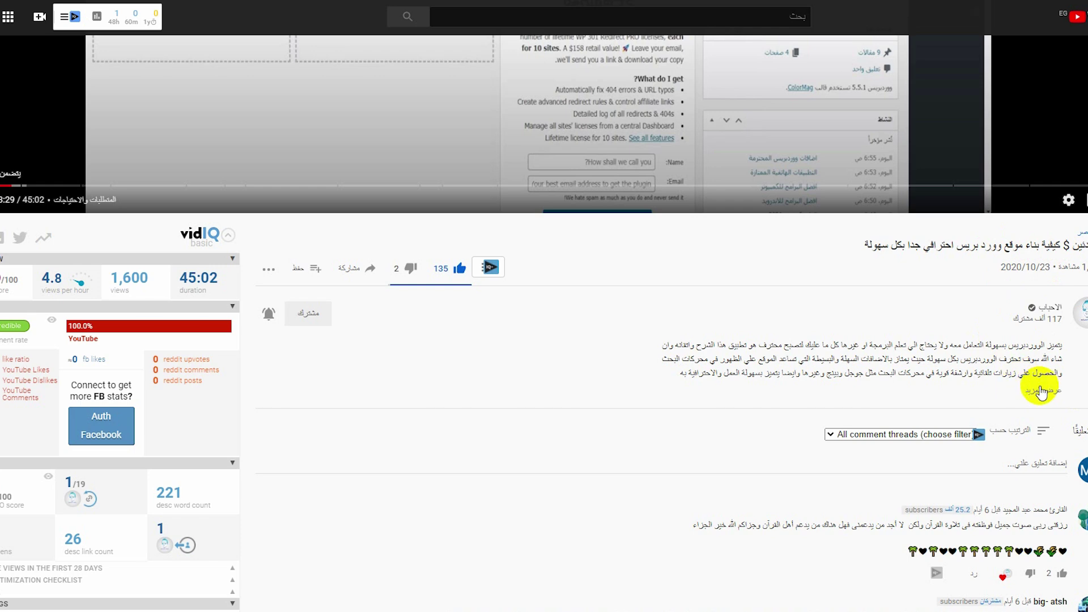
Jump the tutorial video to the 00:03:50 chapter on buying hosting and a domain.
{"action": "scroll", "coordinate": [971, 352], "scroll_direction": "down", "scroll_amount": 5}
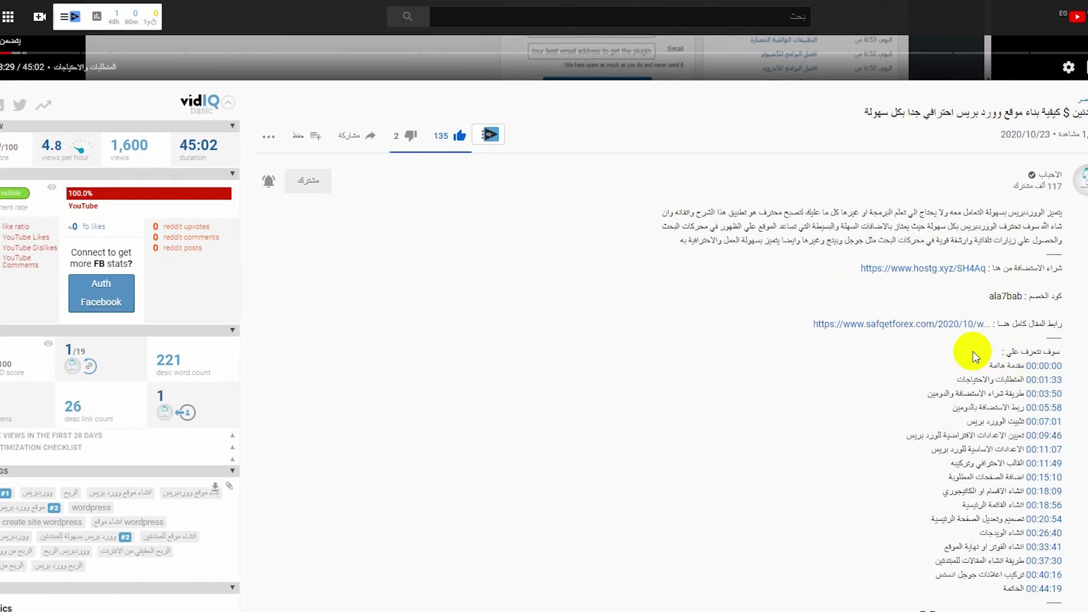
{"action": "left_click_drag", "start_coordinate": [1027, 260], "coordinate": [928, 260]}
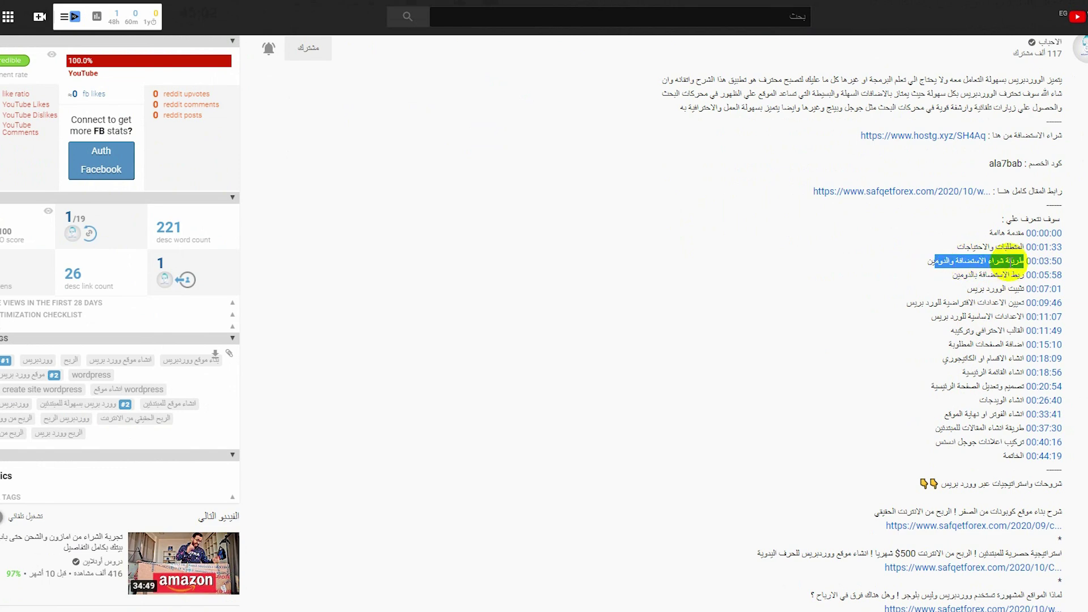
{"action": "left_click", "coordinate": [1044, 262]}
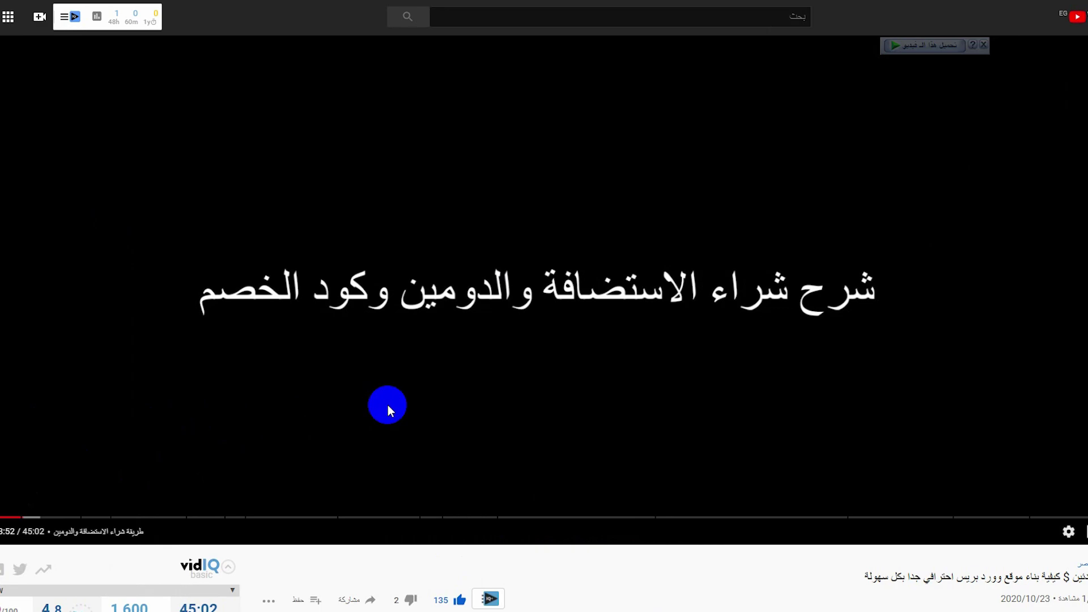
{"action": "left_click", "coordinate": [393, 567]}
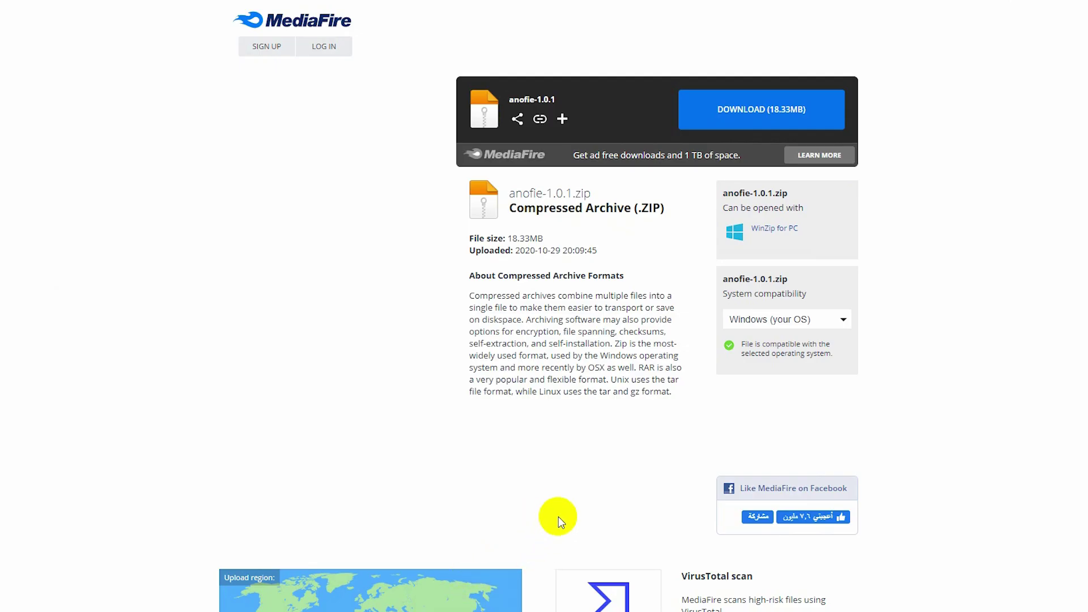
Download anofie-1.0.1.zip (18.33MB) from MediaFire and select the downloaded file.
{"action": "left_click", "coordinate": [825, 116]}
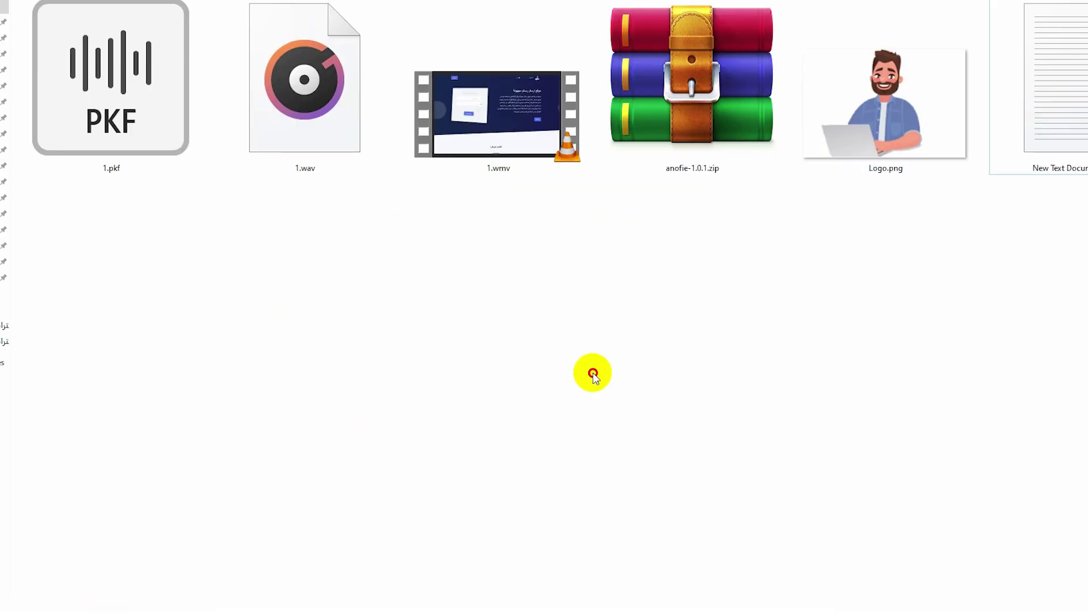
{"action": "left_click", "coordinate": [703, 89]}
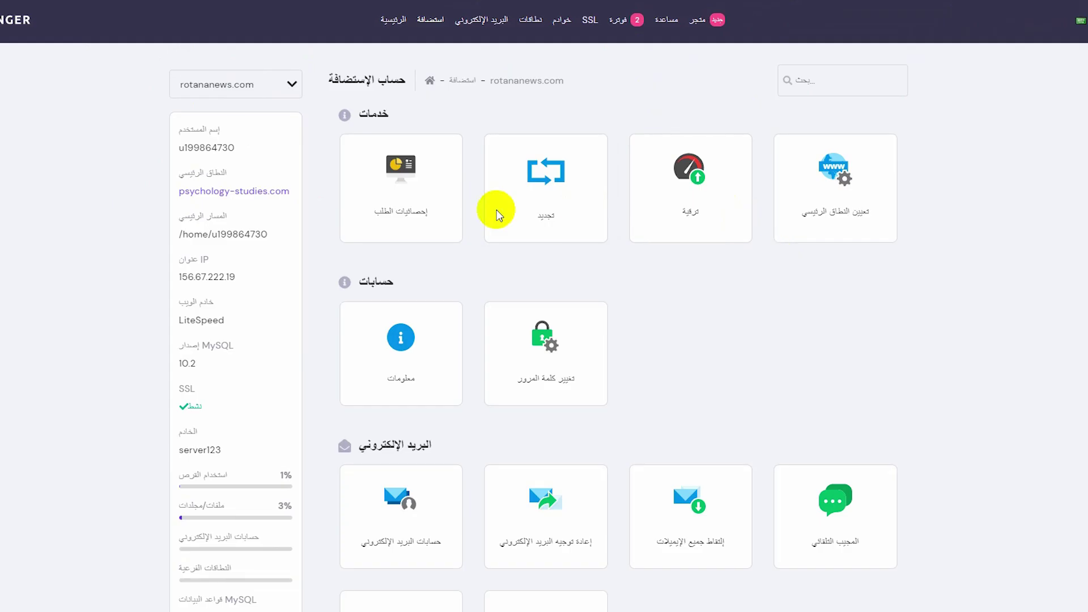
Open File Manager and navigate to domains > rotananews.com > public_html.
{"action": "scroll", "coordinate": [633, 250], "scroll_direction": "down", "scroll_amount": 7}
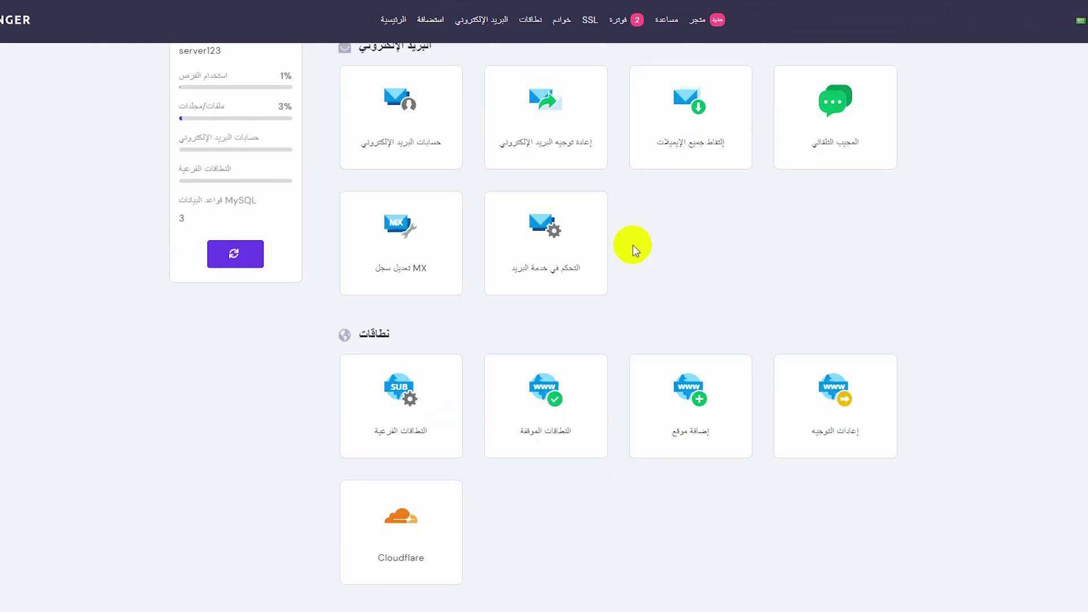
{"action": "scroll", "coordinate": [530, 279], "scroll_direction": "down", "scroll_amount": 12}
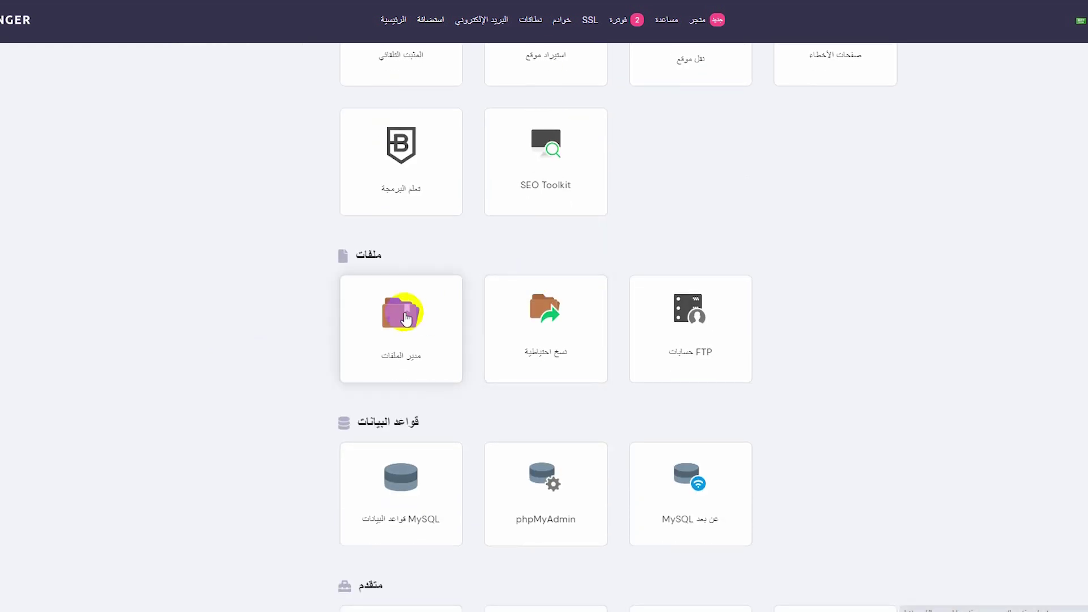
{"action": "left_click", "coordinate": [405, 315]}
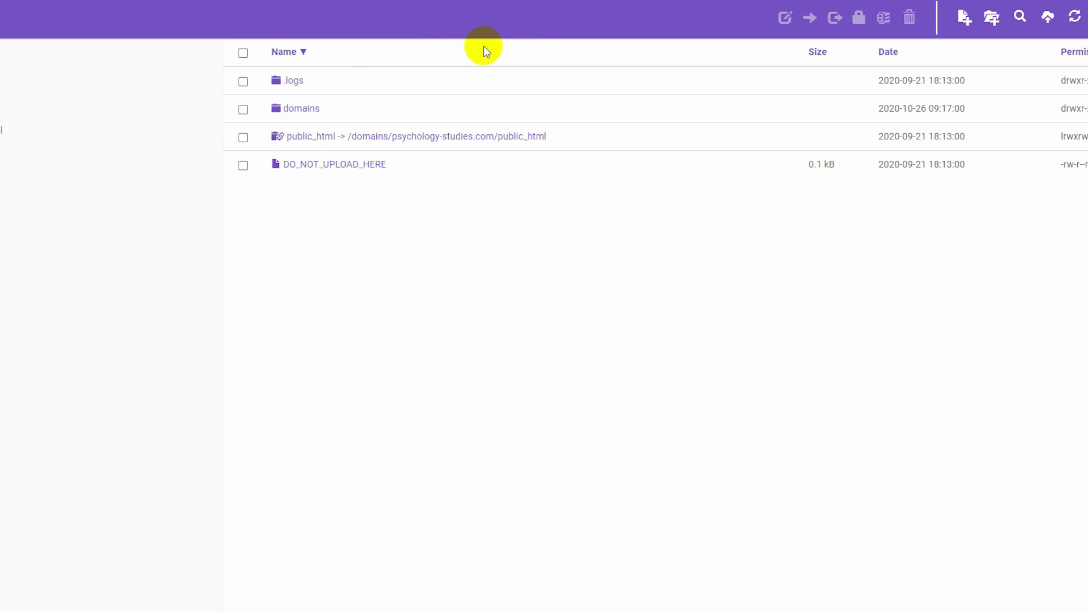
{"action": "double_click", "coordinate": [313, 109]}
{"action": "left_click", "coordinate": [347, 140]}
{"action": "left_click", "coordinate": [347, 141]}
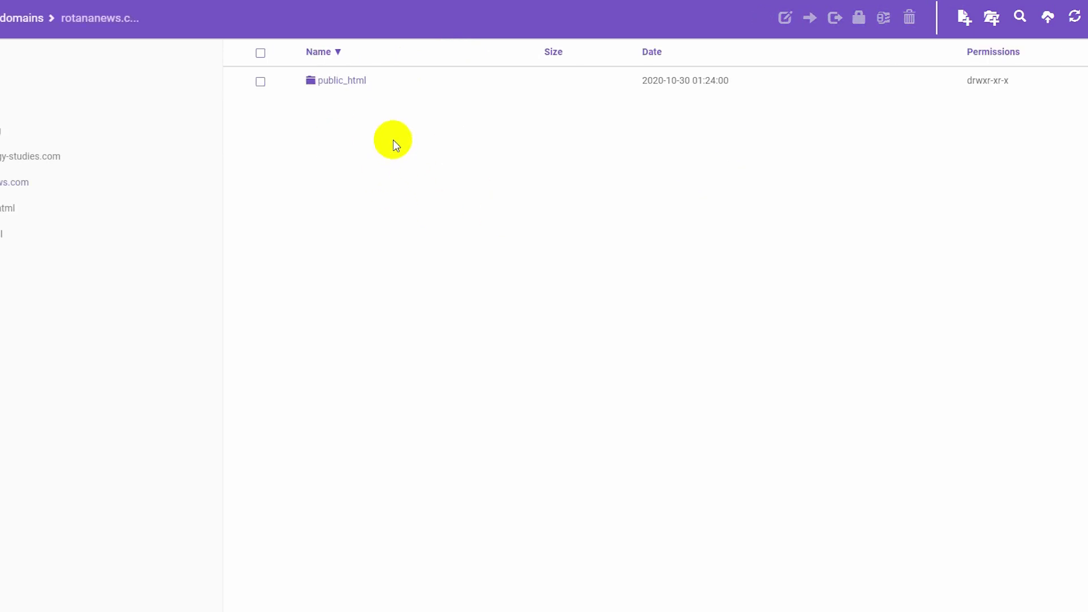
{"action": "left_click", "coordinate": [358, 82]}
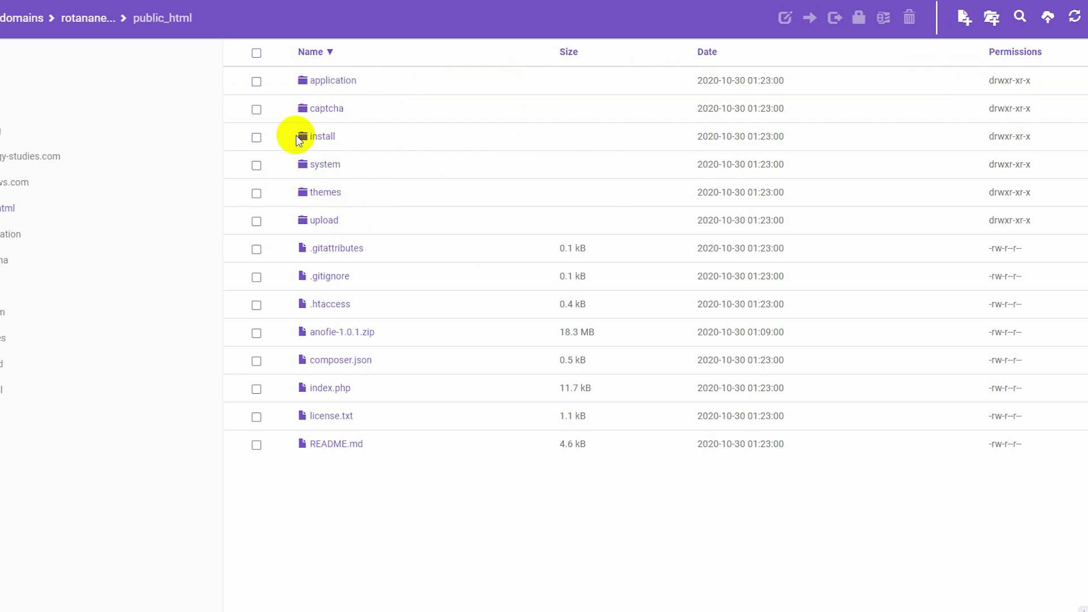
Delete the extracted script files from public_html, keeping only anofie-1.0.1.zip.
{"action": "left_click", "coordinate": [256, 54]}
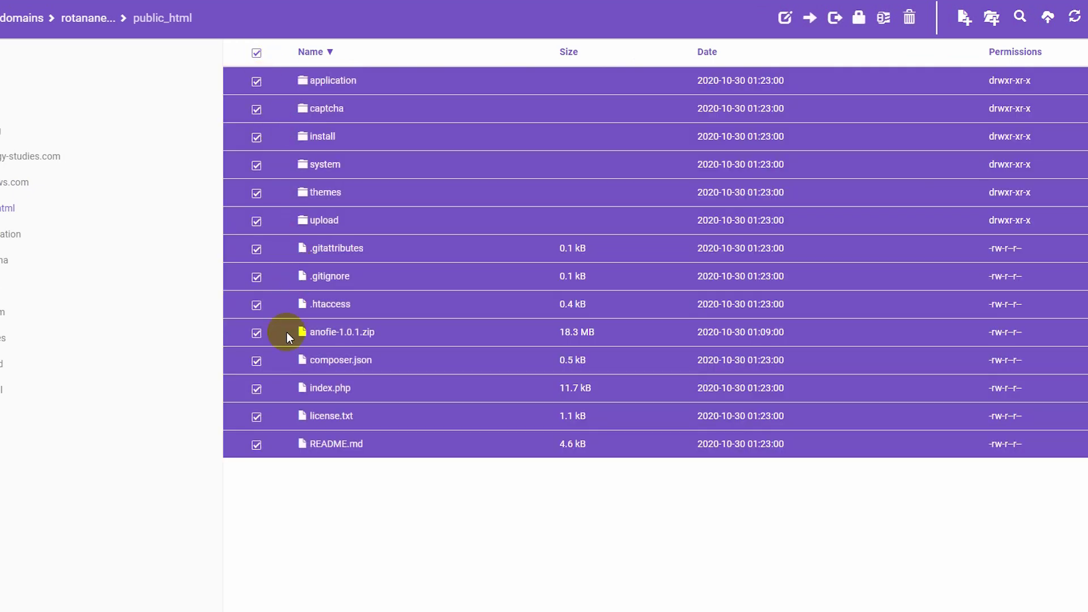
{"action": "left_click", "coordinate": [257, 335]}
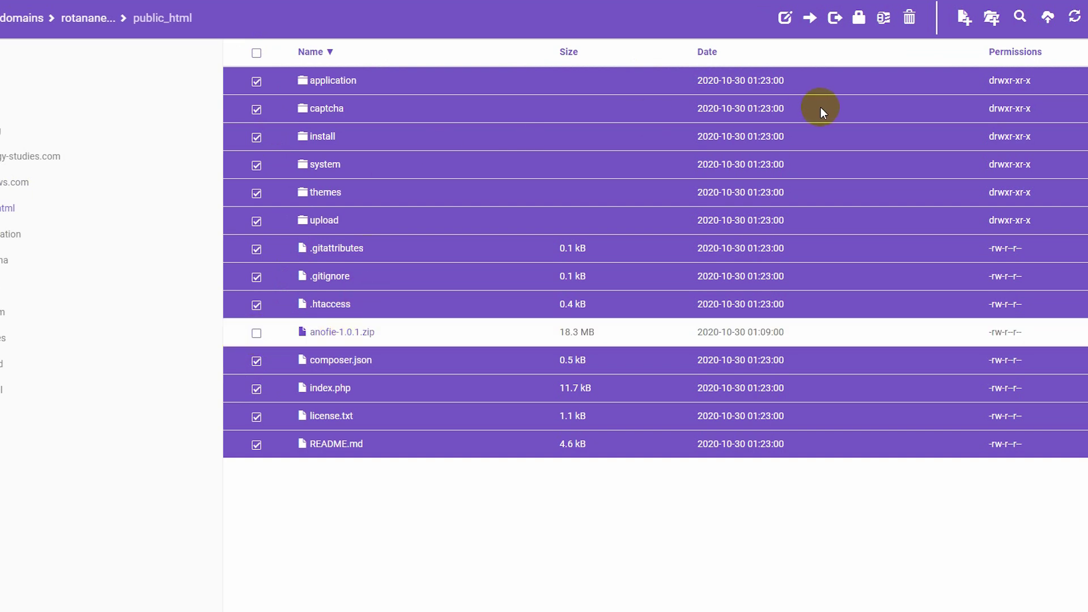
{"action": "left_click", "coordinate": [258, 337]}
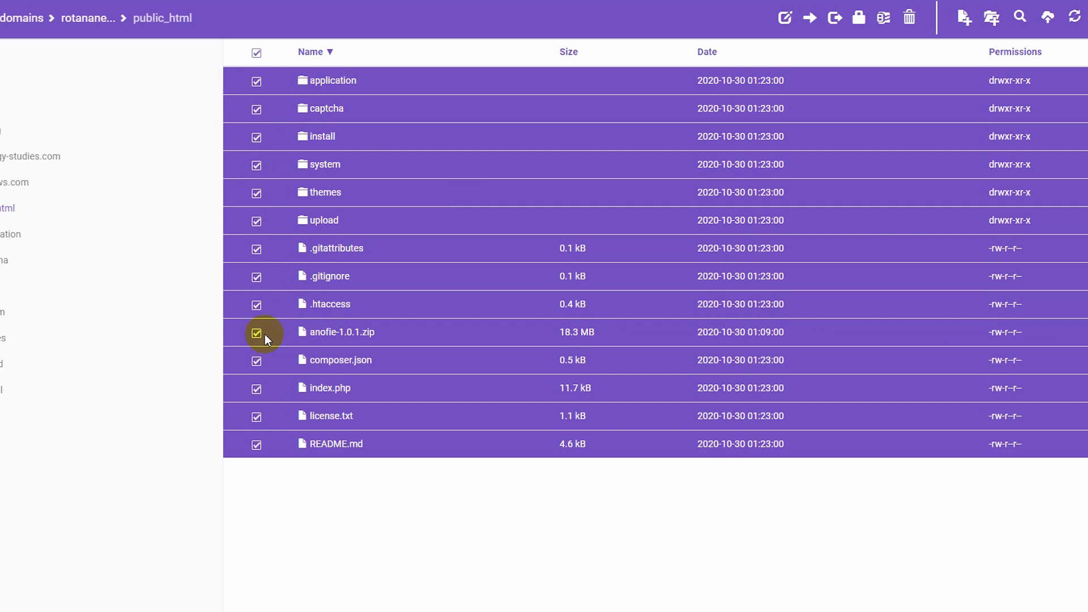
{"action": "left_click", "coordinate": [259, 336]}
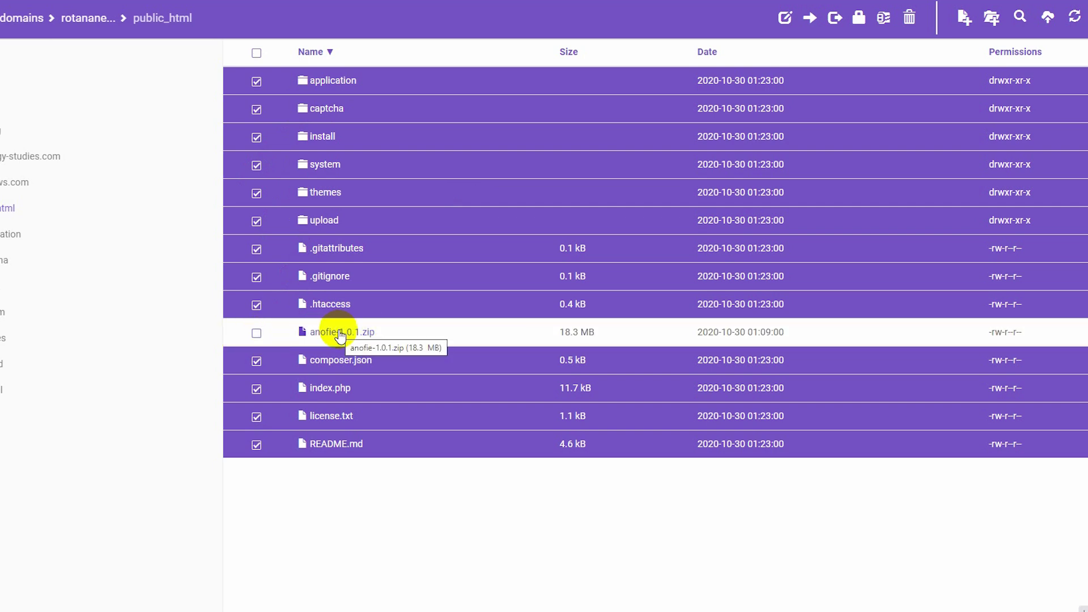
{"action": "key", "text": "Delete"}
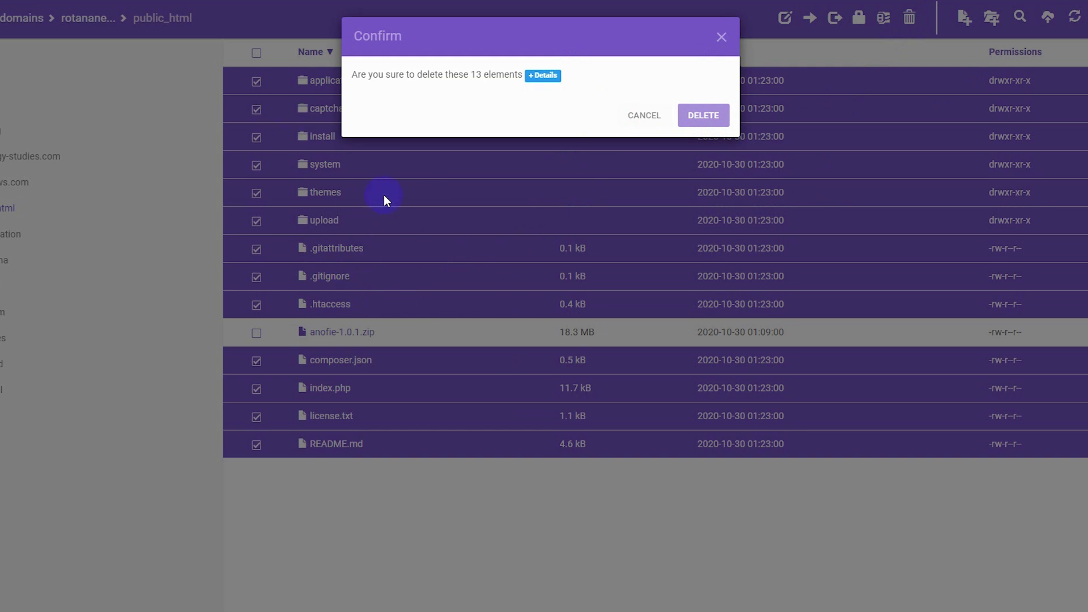
{"action": "key", "text": "Return"}
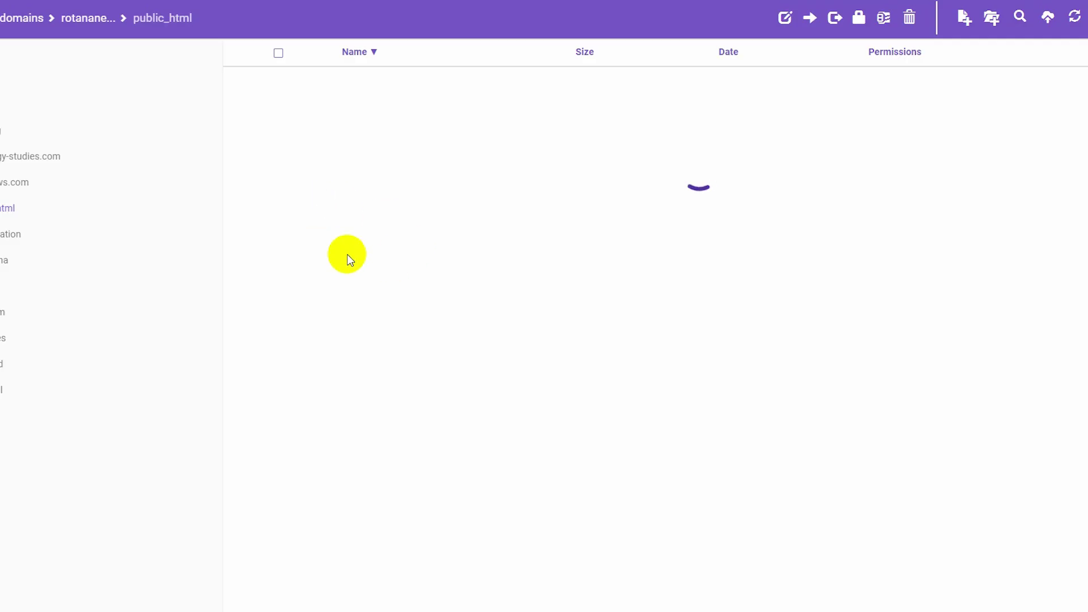
{"action": "left_click", "coordinate": [1053, 19]}
{"action": "left_click", "coordinate": [565, 110]}
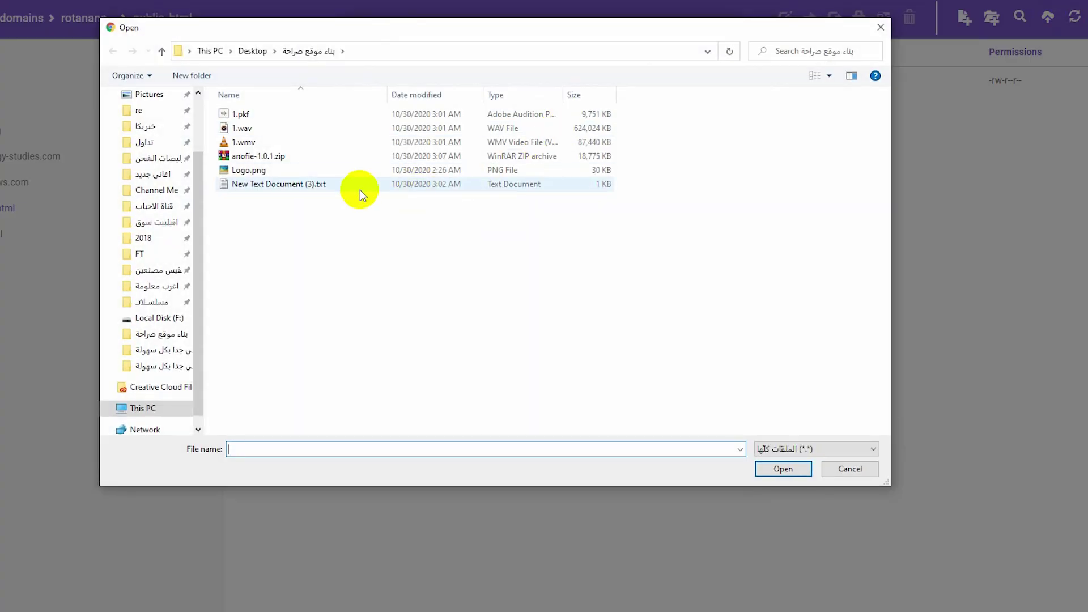
{"action": "left_click", "coordinate": [235, 158]}
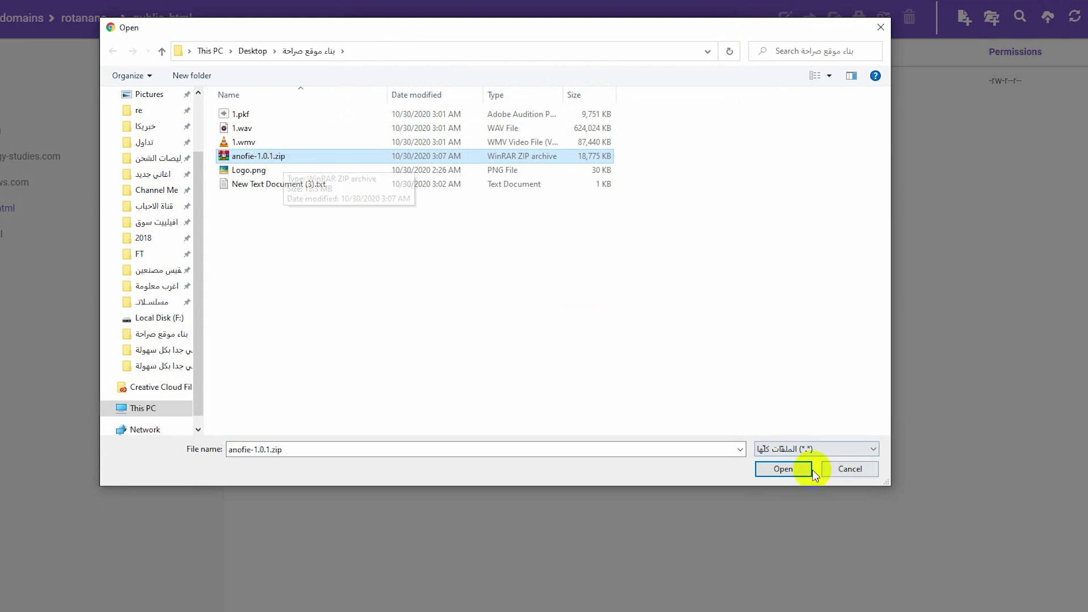
{"action": "left_click", "coordinate": [843, 469]}
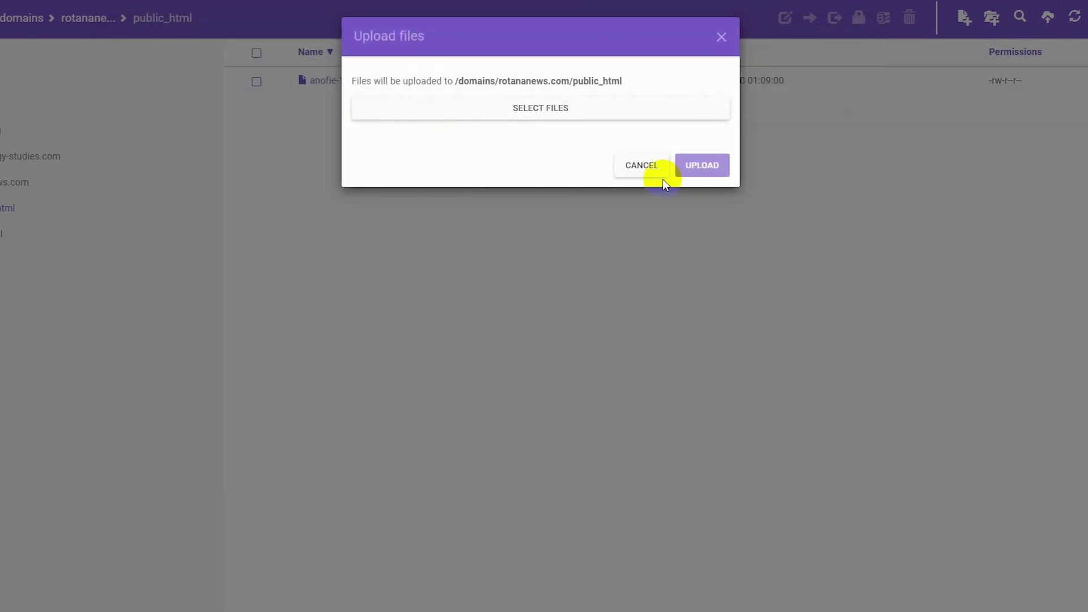
{"action": "left_click", "coordinate": [628, 168]}
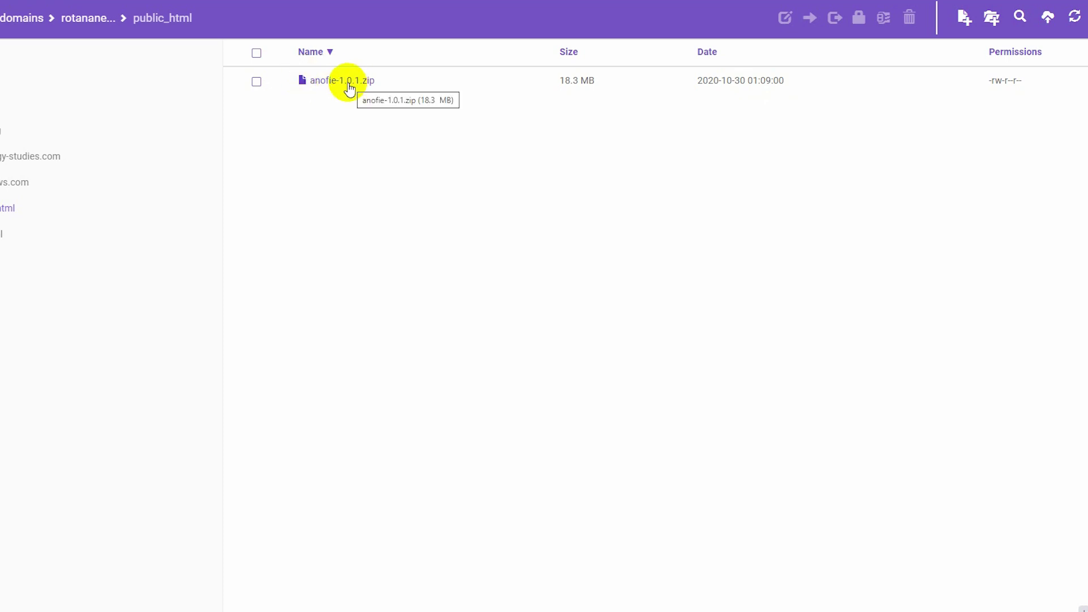
Extract anofie-1.0.1.zip in public_html and open the resulting anofie-1.0.1 folder.
{"action": "left_click", "coordinate": [256, 81]}
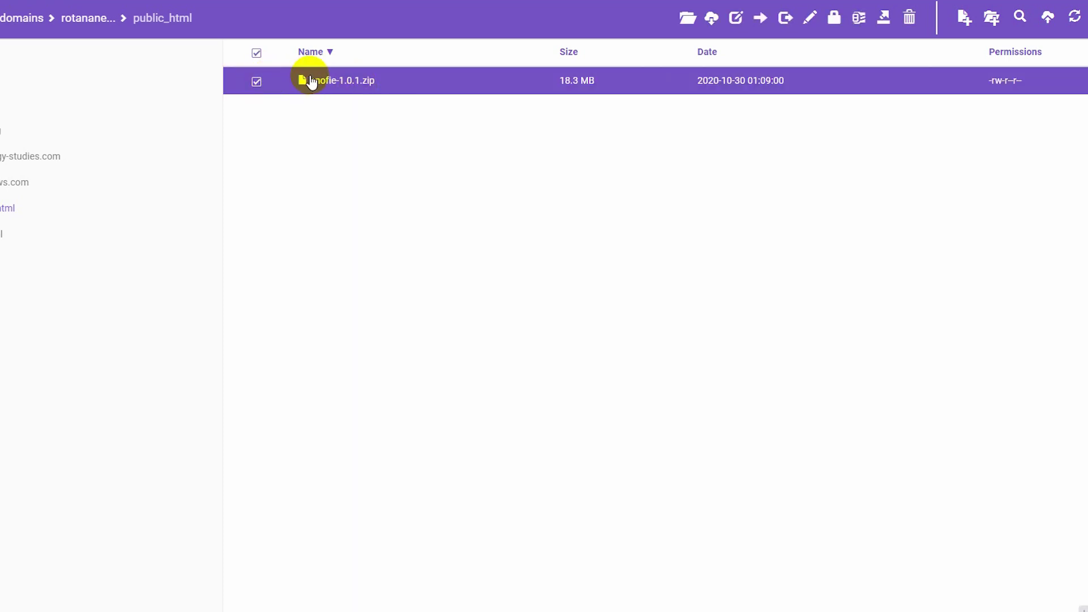
{"action": "right_click", "coordinate": [334, 82]}
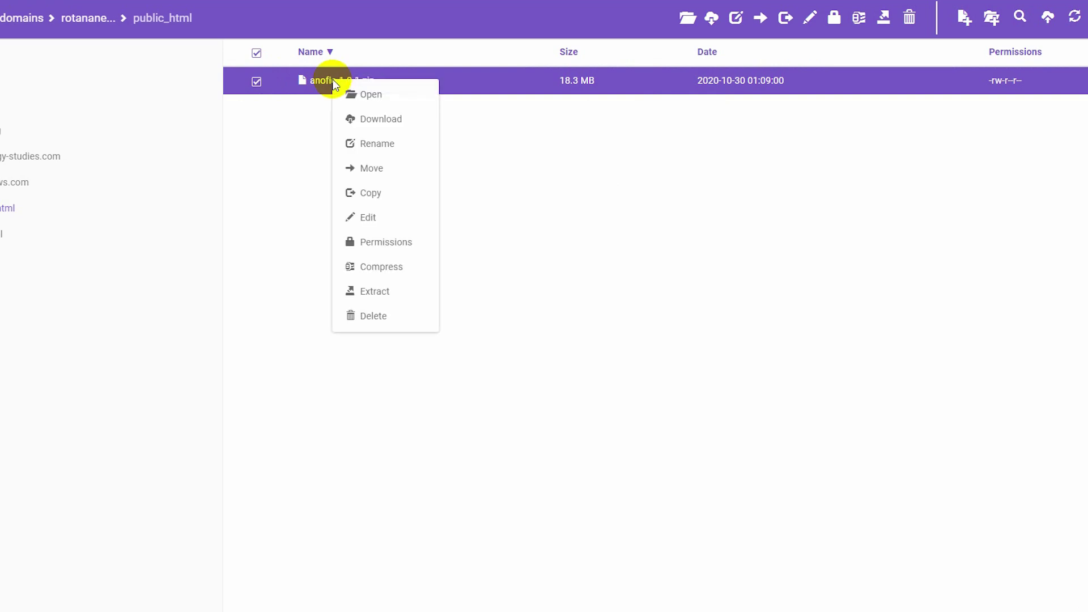
{"action": "left_click", "coordinate": [388, 299]}
{"action": "left_click", "coordinate": [702, 165]}
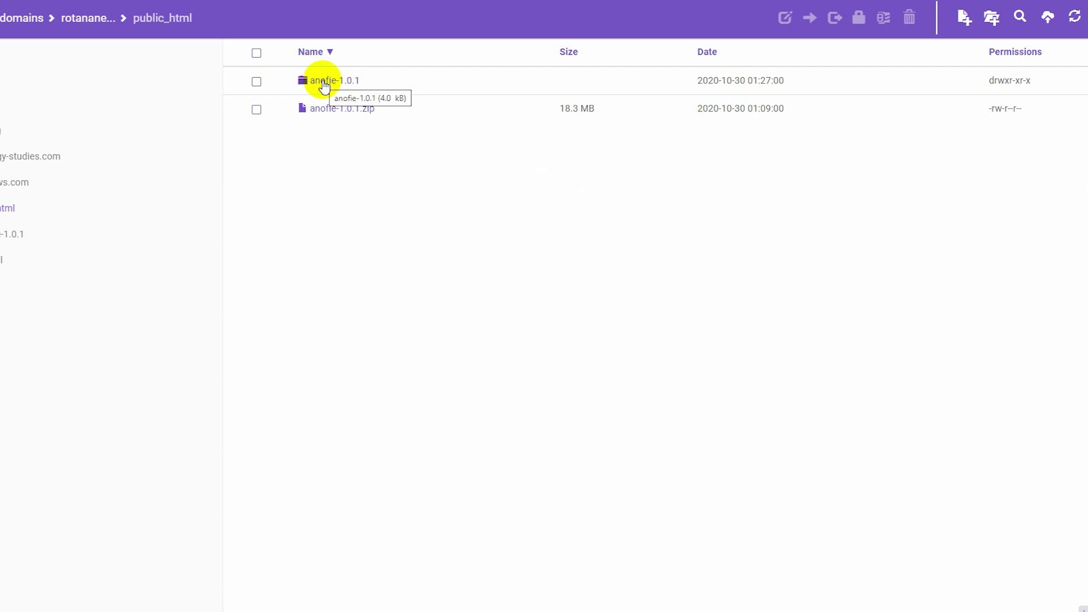
{"action": "left_click", "coordinate": [324, 84]}
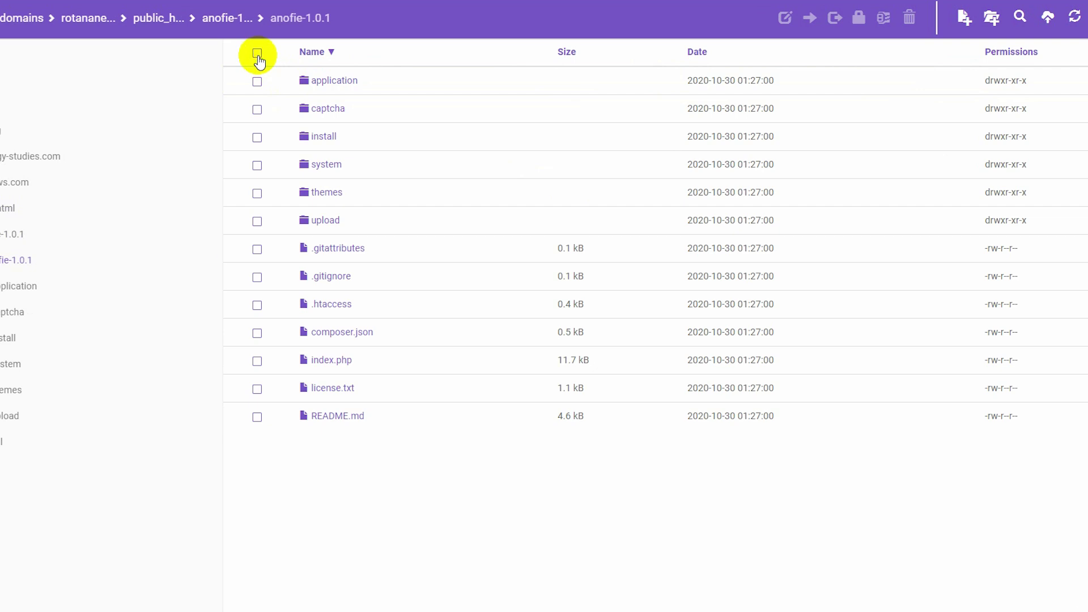
Move all 13 extracted files and folders from anofie-1.0.1 up into public_html.
{"action": "left_click", "coordinate": [258, 55]}
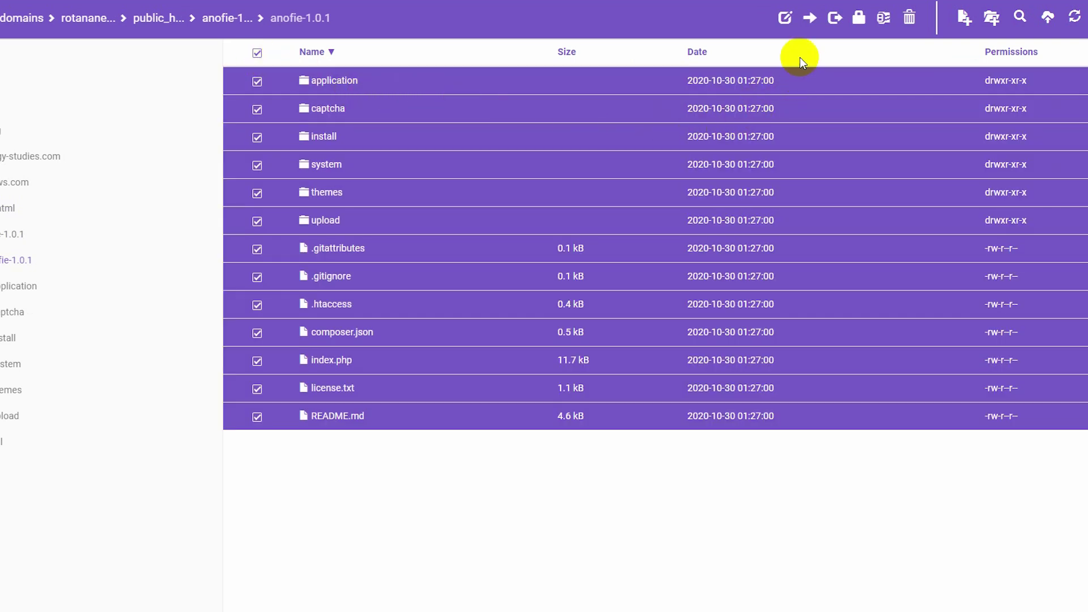
{"action": "left_click", "coordinate": [811, 19]}
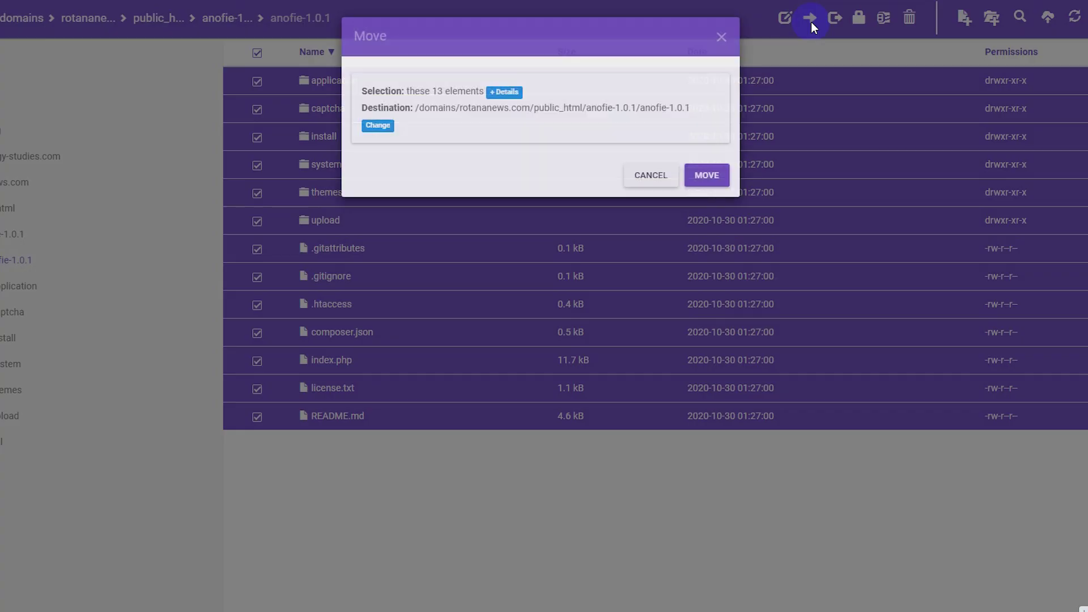
{"action": "left_click", "coordinate": [378, 126]}
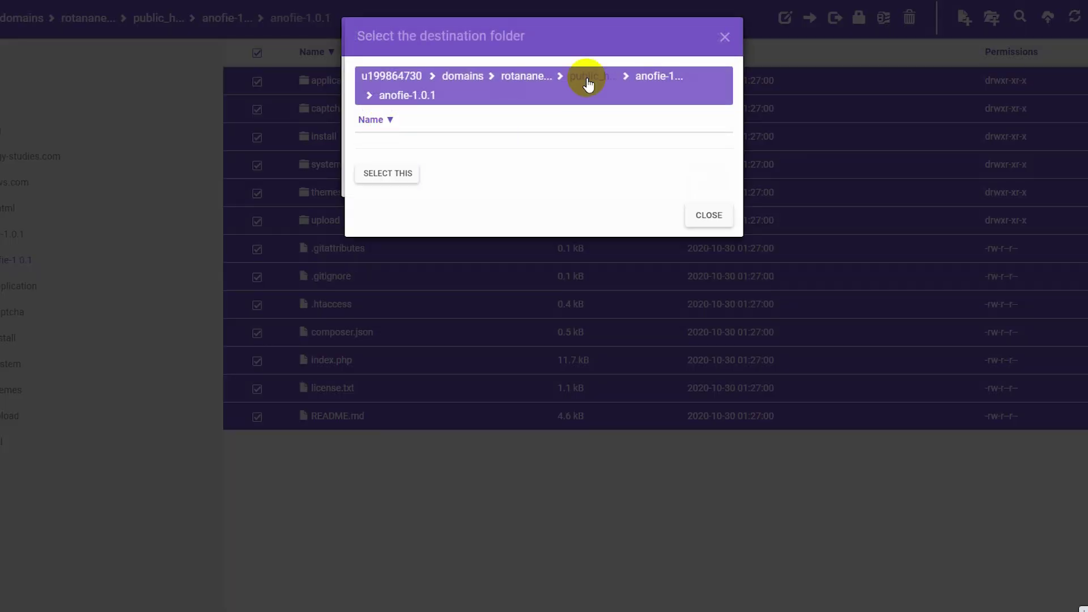
{"action": "left_click", "coordinate": [588, 79]}
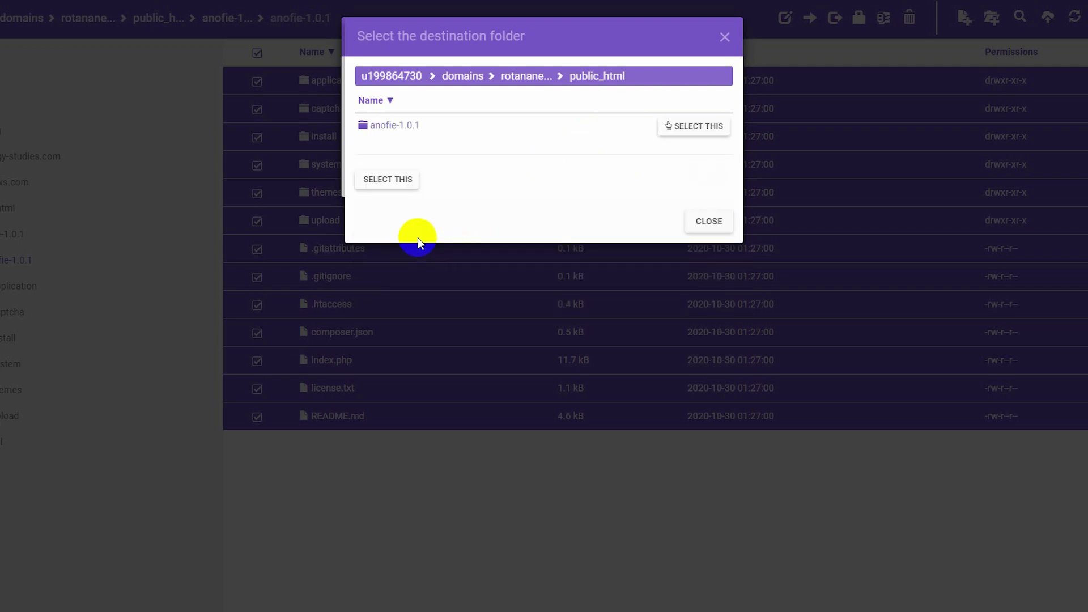
{"action": "left_click", "coordinate": [398, 186]}
{"action": "left_click", "coordinate": [710, 160]}
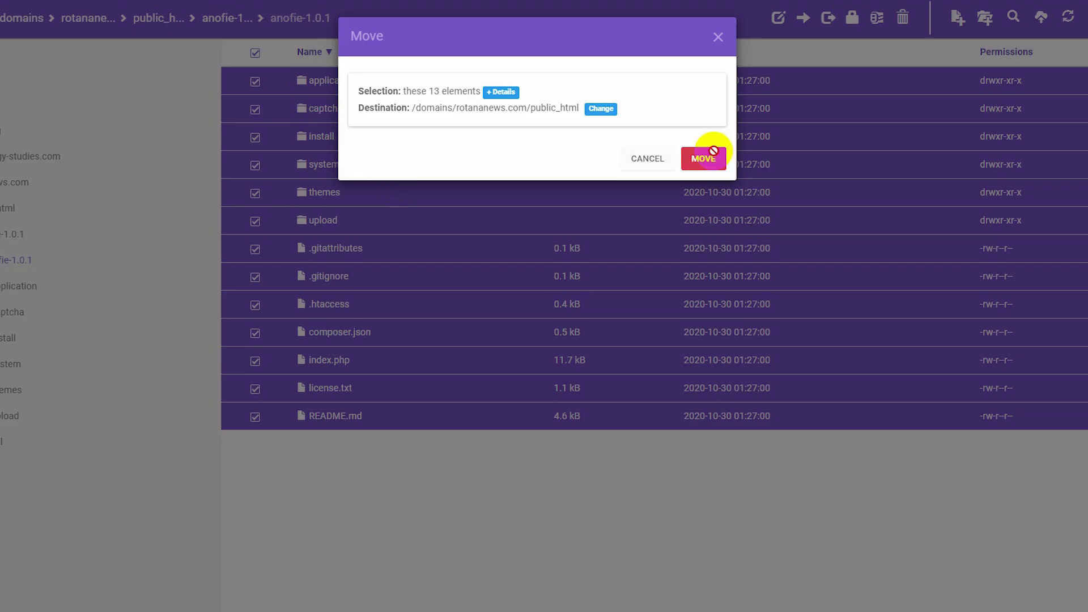
{"action": "left_click", "coordinate": [153, 21]}
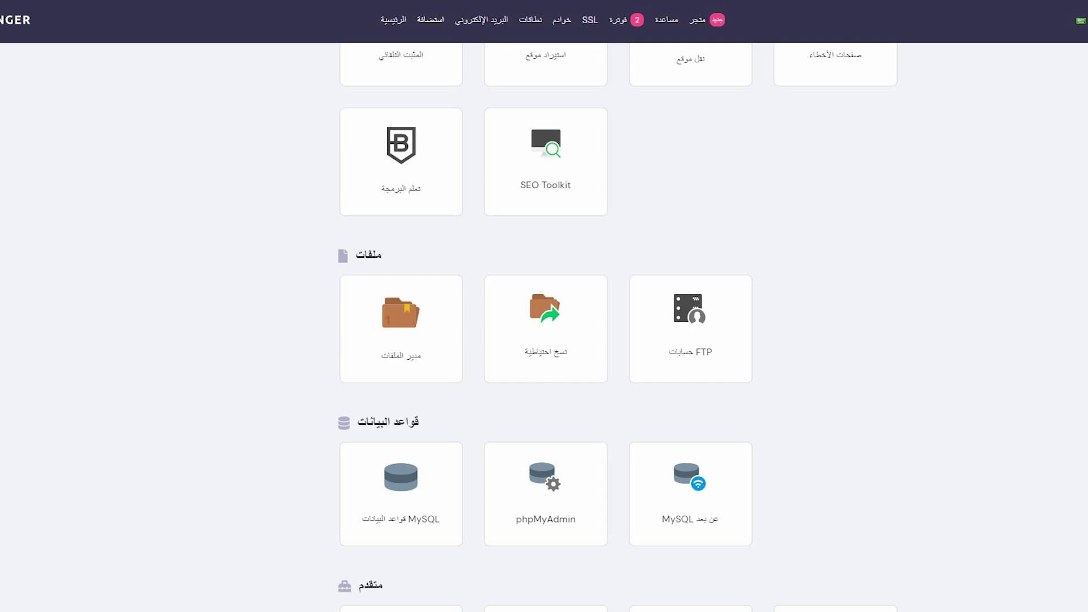
Delete the old sare7neeey database on MySQL Databases and put the cursor in the new-name field.
{"action": "scroll", "coordinate": [397, 382], "scroll_direction": "down", "scroll_amount": 2}
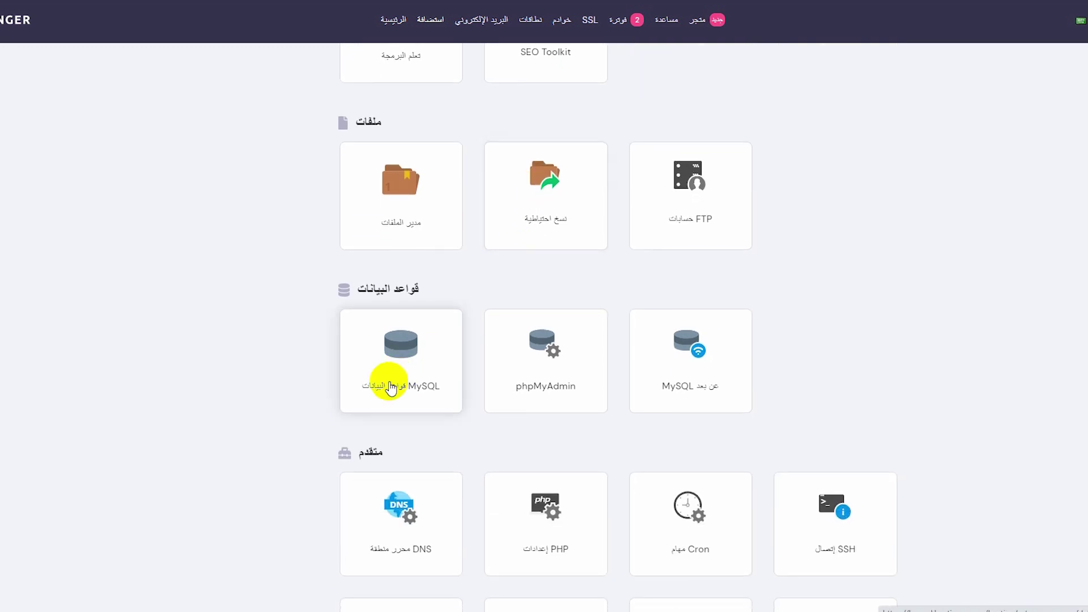
{"action": "left_click", "coordinate": [419, 355]}
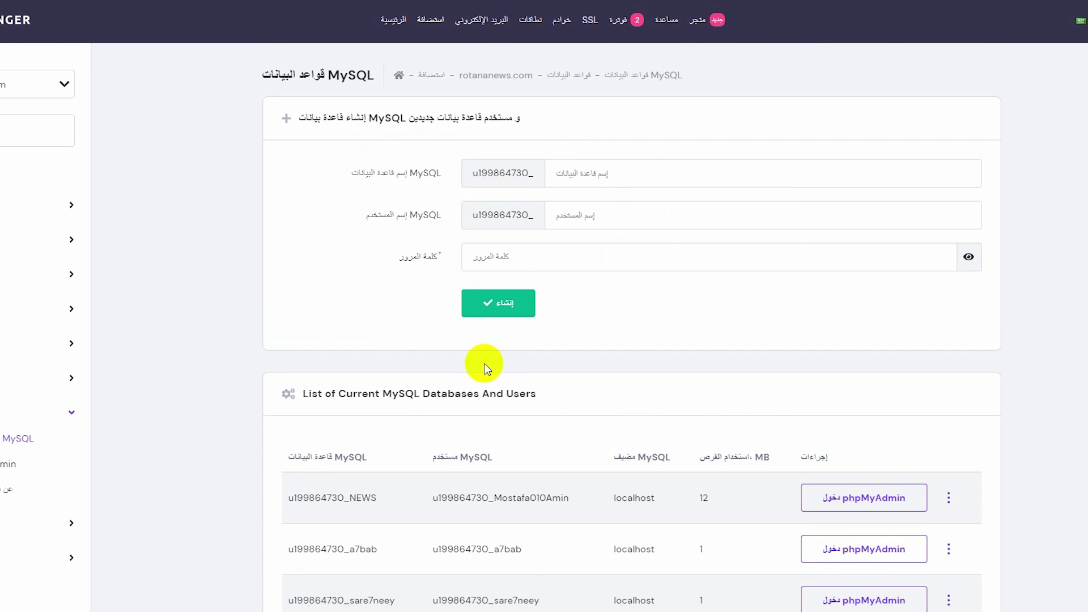
{"action": "scroll", "coordinate": [510, 352], "scroll_direction": "down", "scroll_amount": 1}
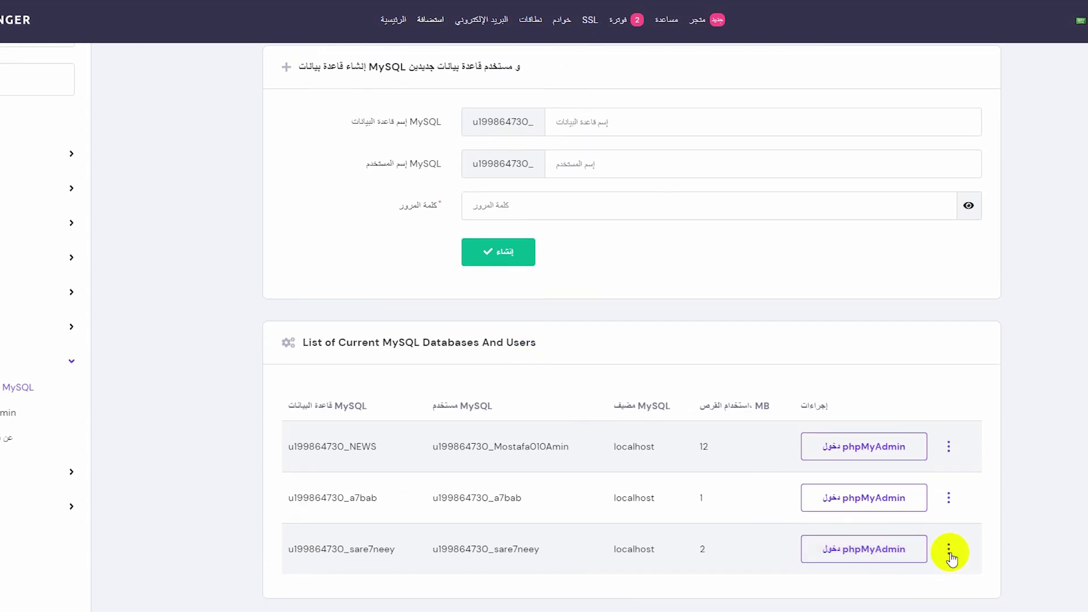
{"action": "double_click", "coordinate": [643, 551]}
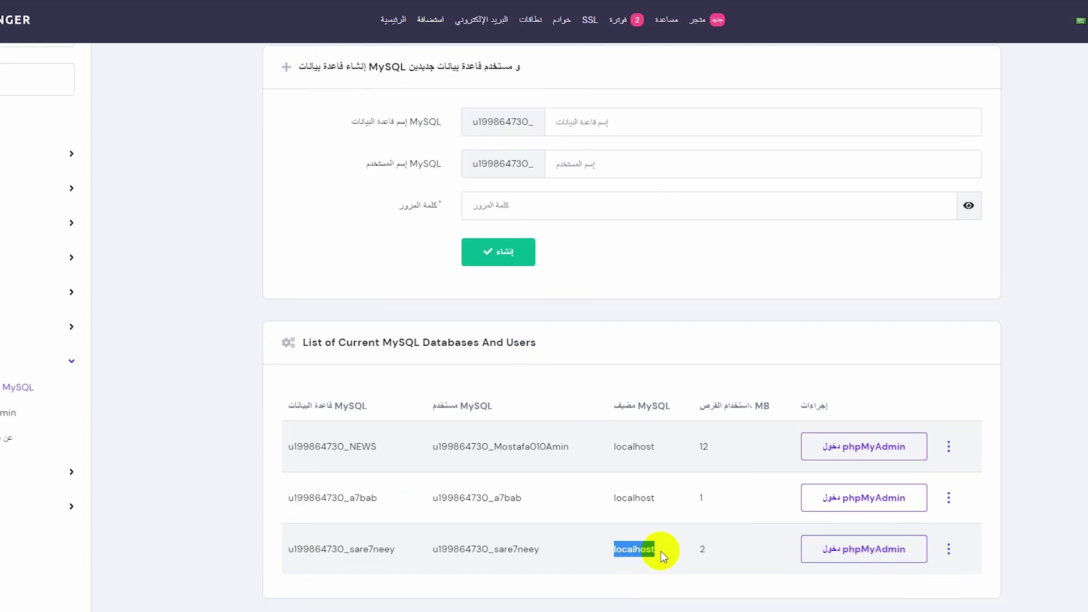
{"action": "left_click", "coordinate": [949, 554]}
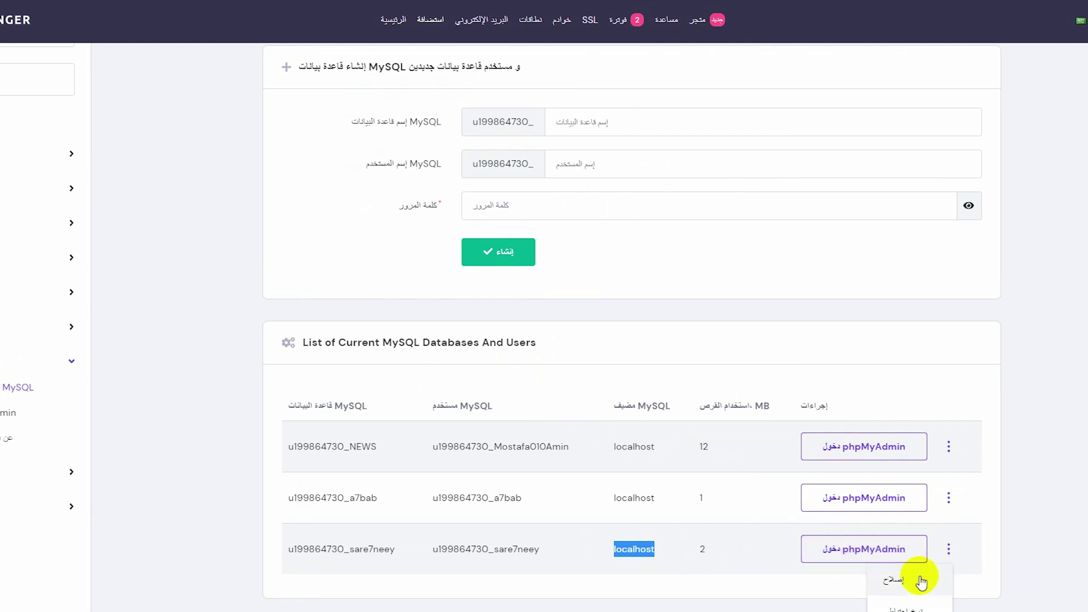
{"action": "scroll", "coordinate": [916, 573], "scroll_direction": "down", "scroll_amount": 2}
{"action": "left_click", "coordinate": [899, 604]}
{"action": "left_click", "coordinate": [675, 116]}
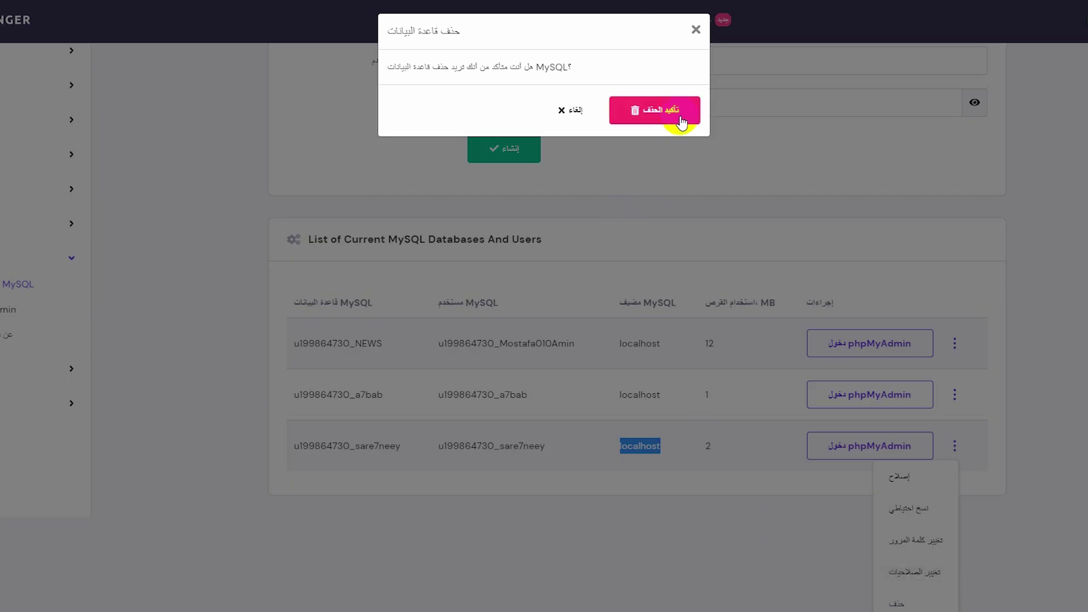
{"action": "left_click", "coordinate": [631, 128]}
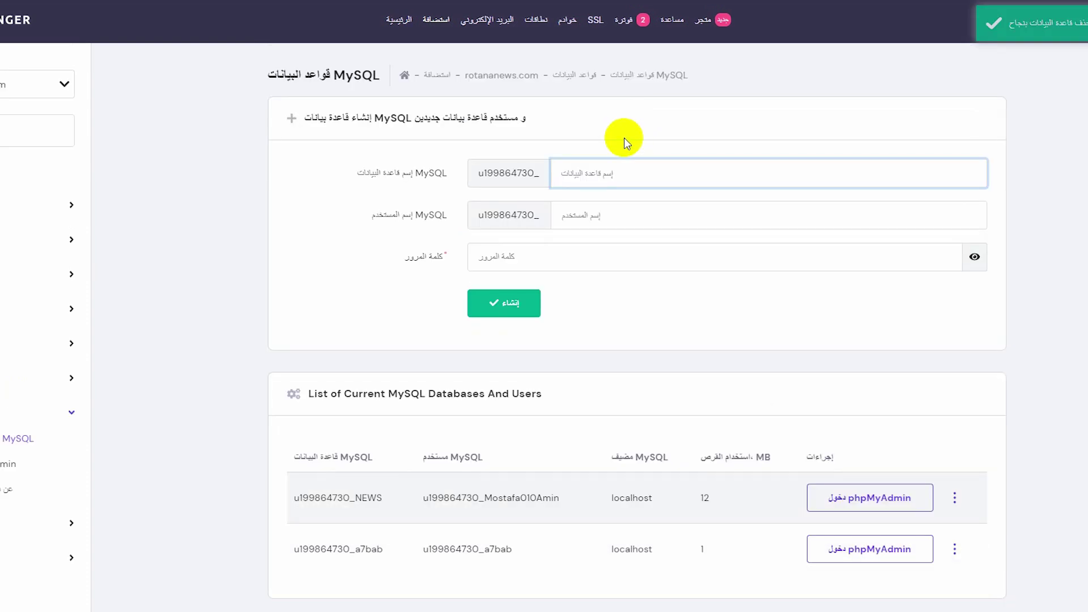
{"action": "left_click", "coordinate": [608, 168]}
Enter sar7neeey as both the new database name and the username.
{"action": "type", "text": "sa"}
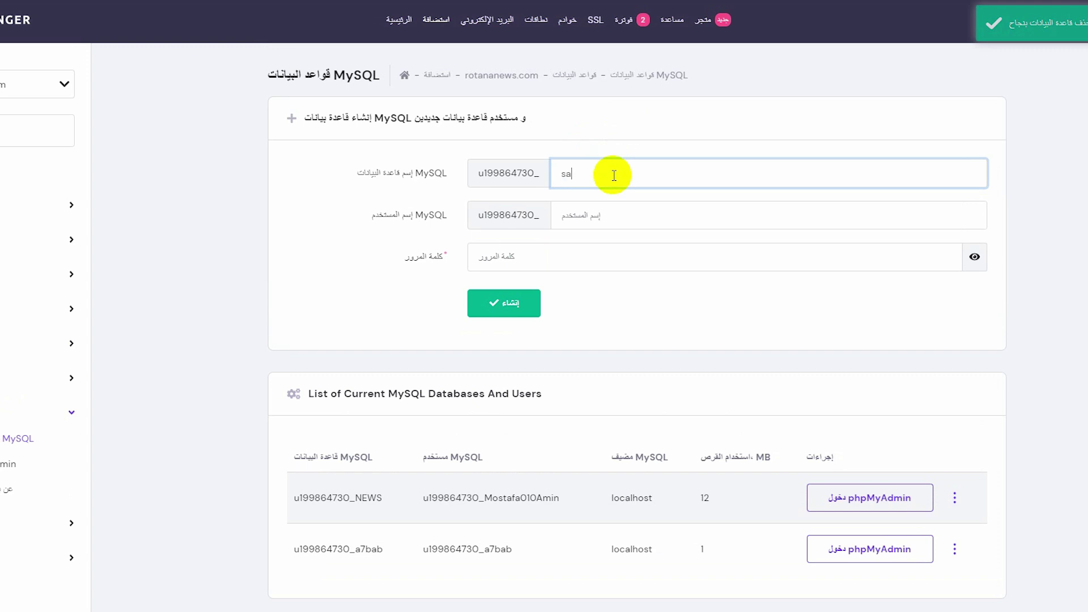
{"action": "type", "text": "r7neeey"}
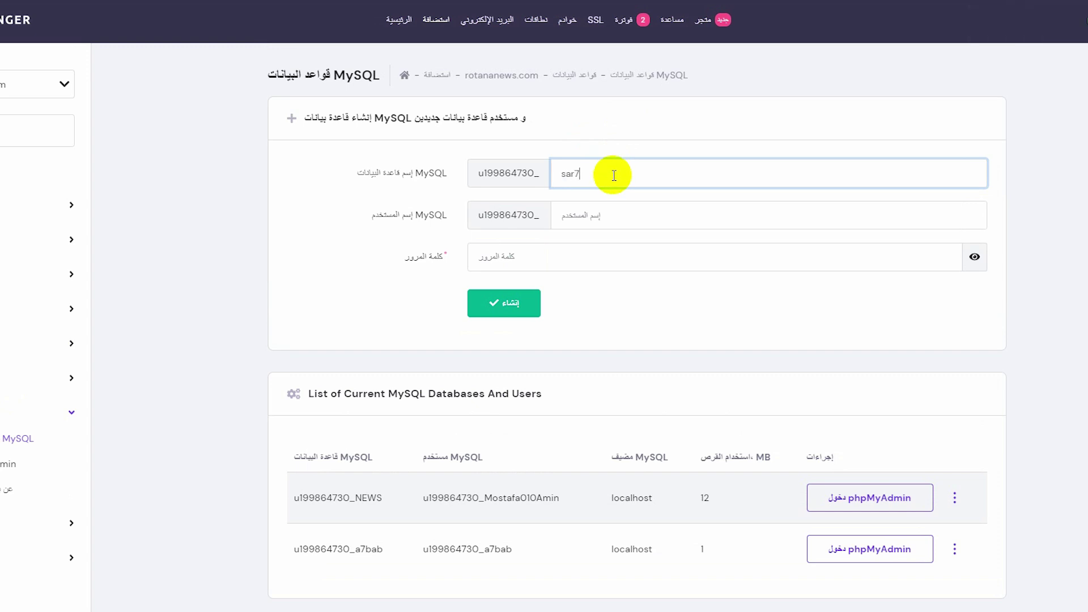
{"action": "double_click", "coordinate": [595, 172]}
{"action": "right_click", "coordinate": [598, 171]}
{"action": "left_click", "coordinate": [575, 221]}
{"action": "left_click", "coordinate": [576, 222]}
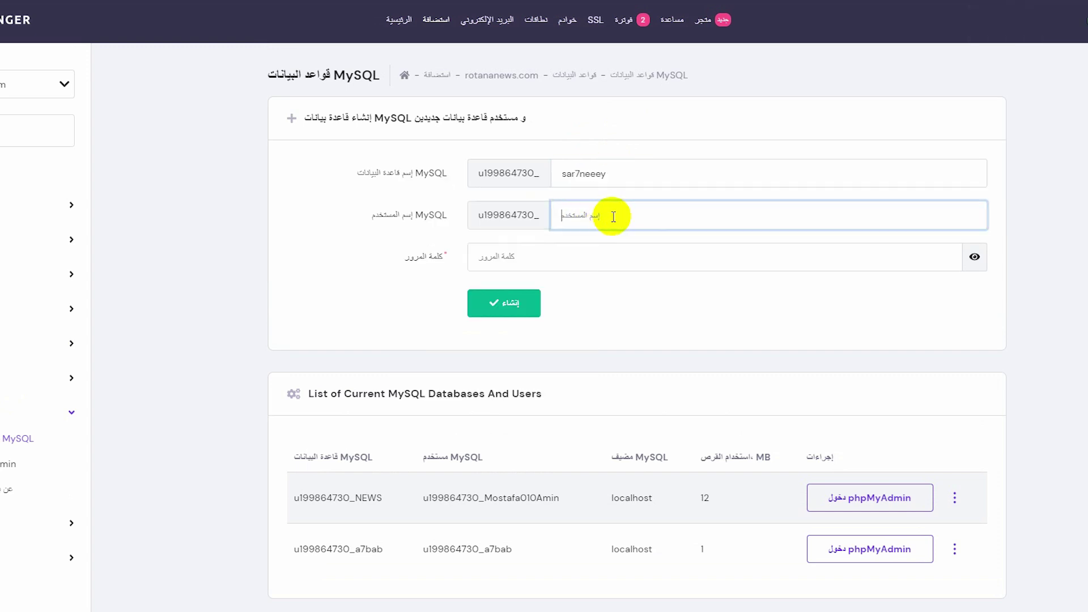
{"action": "right_click", "coordinate": [611, 216]}
{"action": "left_click", "coordinate": [596, 314]}
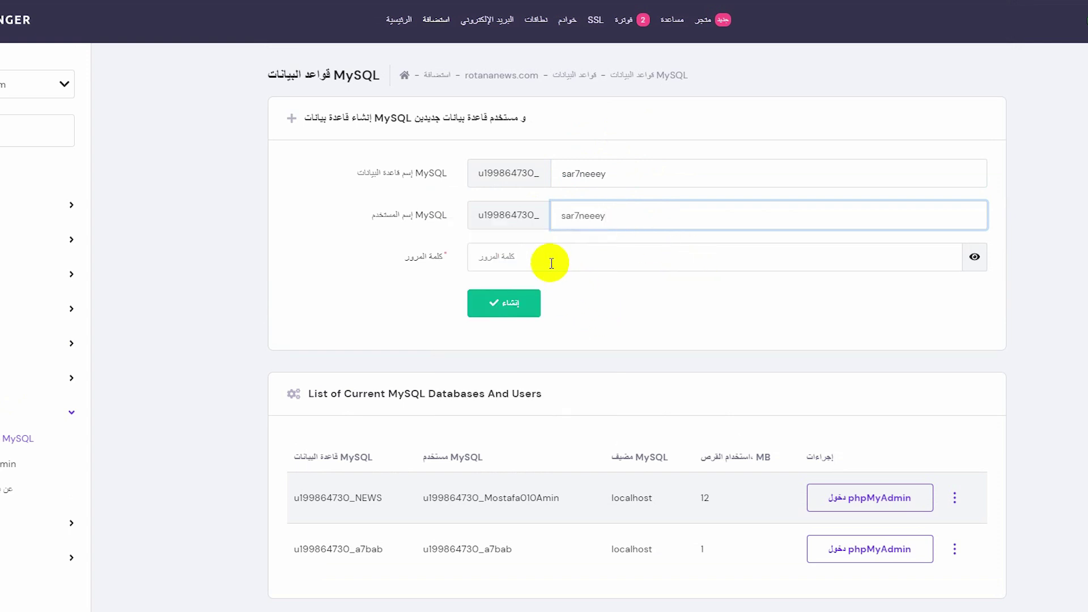
Generate a random database password and copy it.
{"action": "left_click", "coordinate": [591, 268]}
{"action": "left_click", "coordinate": [945, 258]}
{"action": "left_click", "coordinate": [946, 258]}
{"action": "triple_click", "coordinate": [513, 257]}
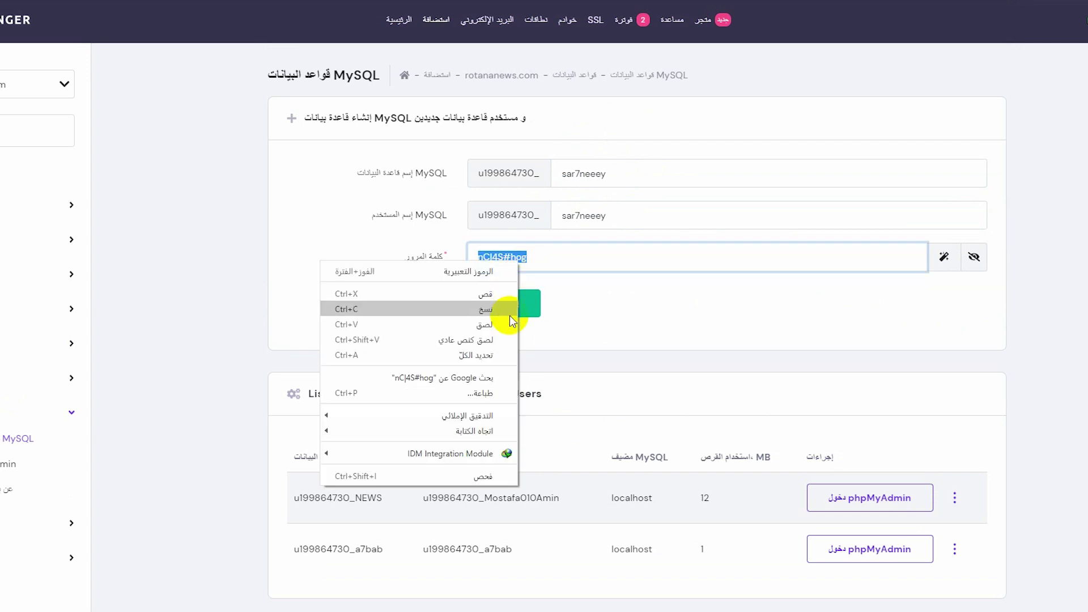
{"action": "left_click", "coordinate": [491, 308]}
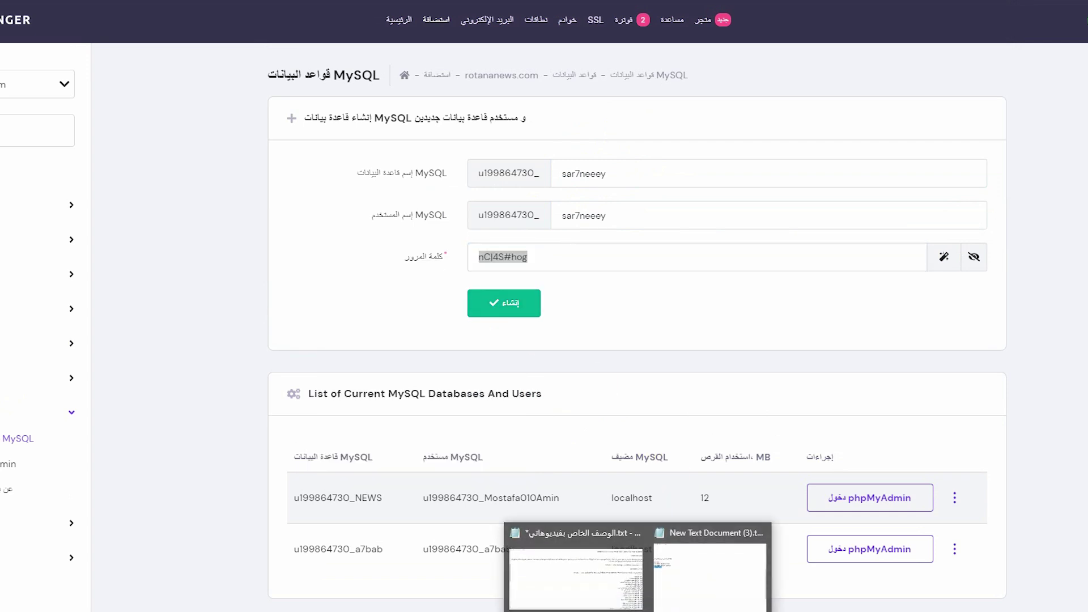
In the notes, replace the old credential lines with the new generated password.
{"action": "left_click", "coordinate": [700, 601]}
{"action": "left_click_drag", "start_coordinate": [117, 287], "coordinate": [11, 255]}
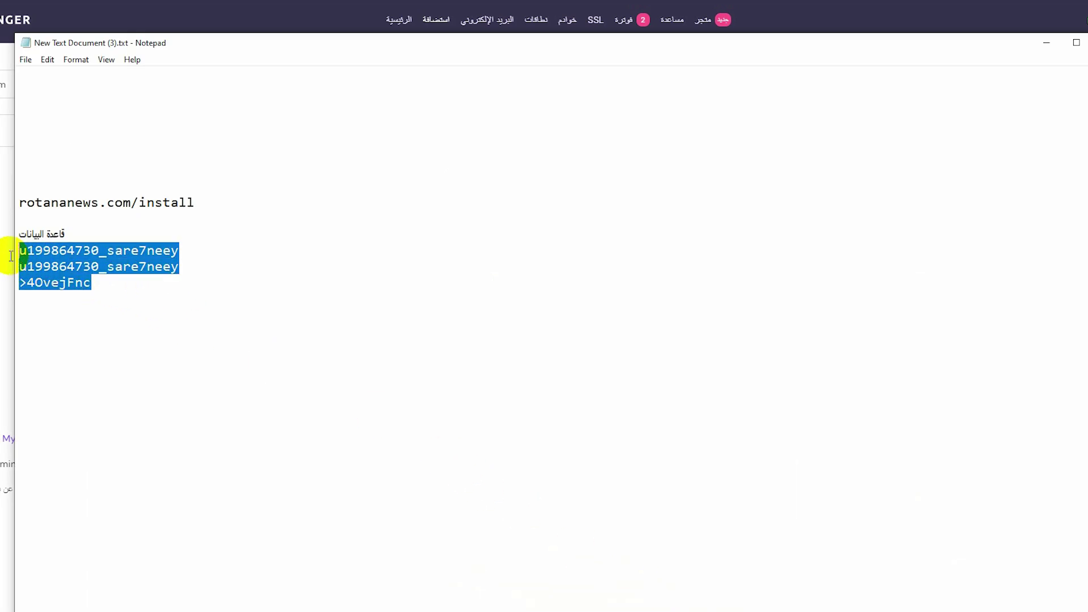
{"action": "key", "text": "Delete"}
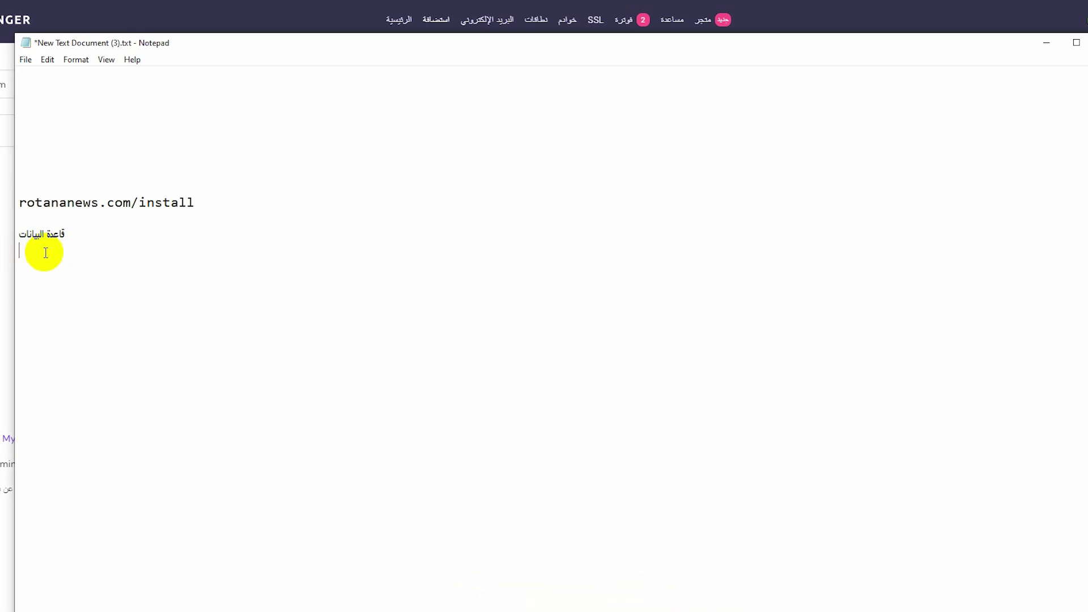
{"action": "right_click", "coordinate": [50, 291]}
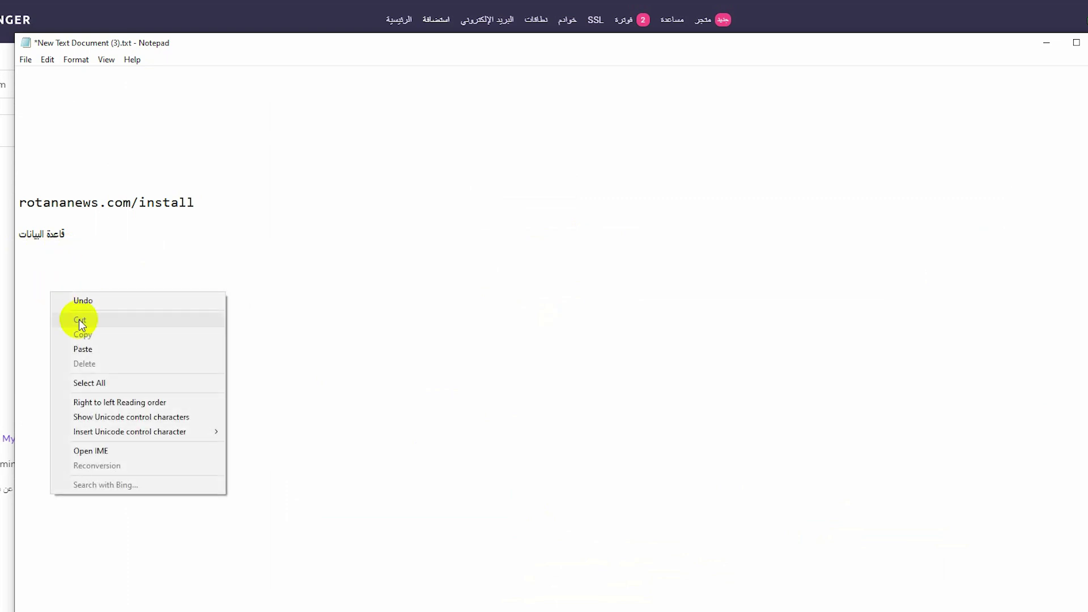
{"action": "left_click", "coordinate": [99, 348]}
Paste the hosting account prefix from the panel into the notes above the password.
{"action": "key", "text": "alt+Tab"}
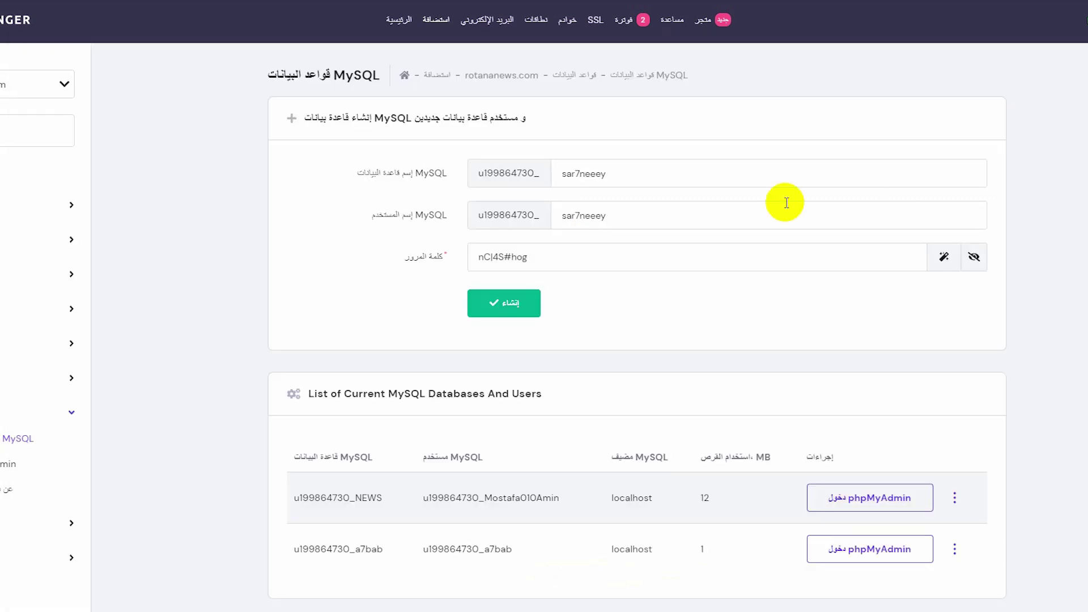
{"action": "right_click", "coordinate": [517, 219]}
{"action": "left_click", "coordinate": [495, 222]}
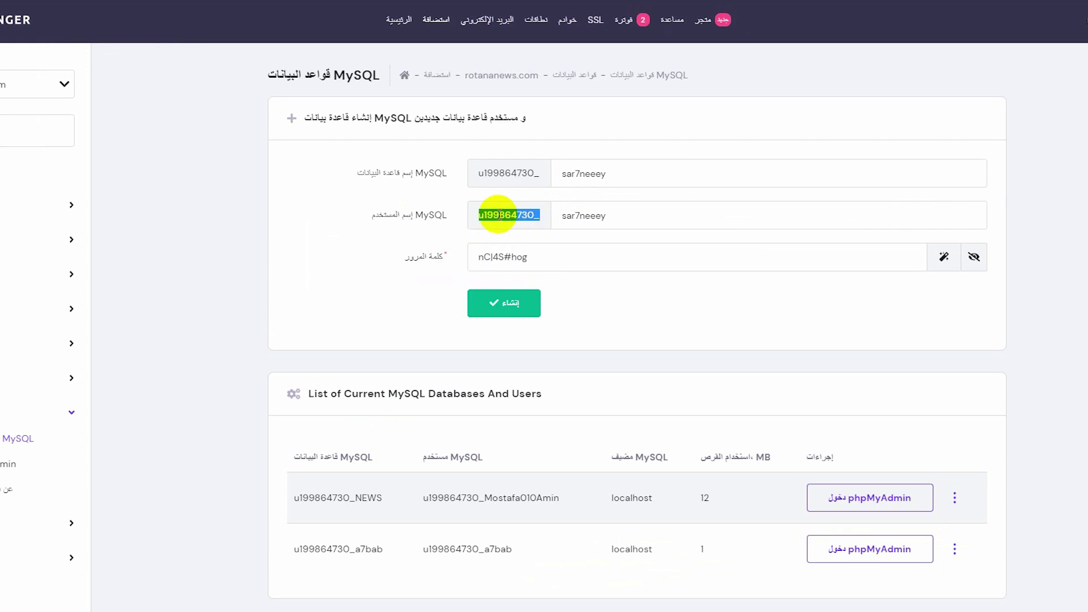
{"action": "right_click", "coordinate": [497, 215]}
{"action": "left_click", "coordinate": [492, 222]}
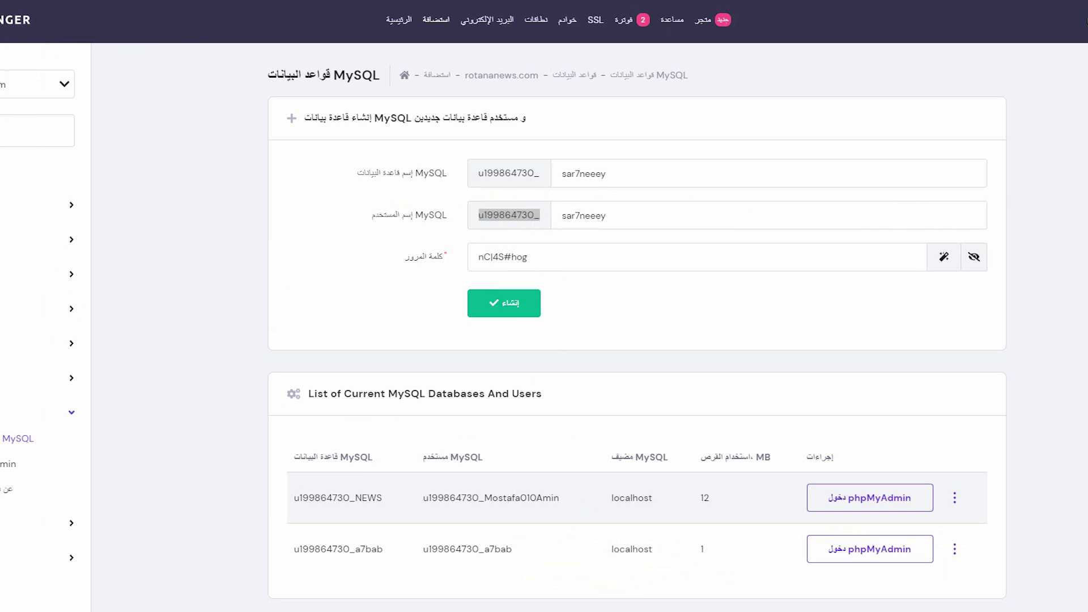
{"action": "key", "text": "alt+Tab"}
{"action": "right_click", "coordinate": [65, 268]}
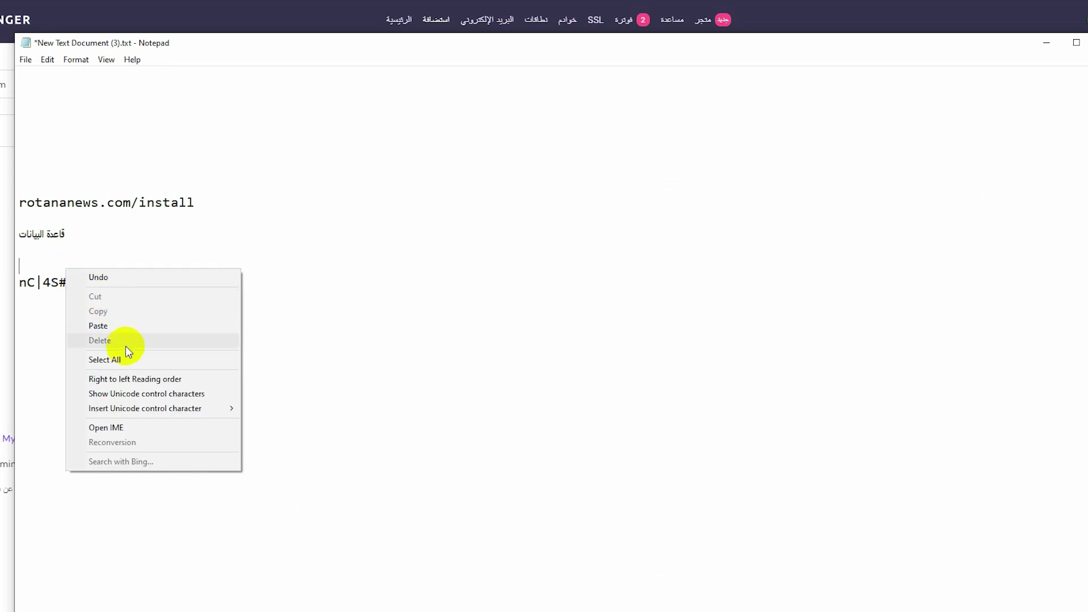
{"action": "left_click", "coordinate": [119, 324]}
{"action": "key", "text": "alt+Tab"}
{"action": "double_click", "coordinate": [594, 223]}
{"action": "right_click", "coordinate": [597, 224]}
{"action": "left_click", "coordinate": [584, 276]}
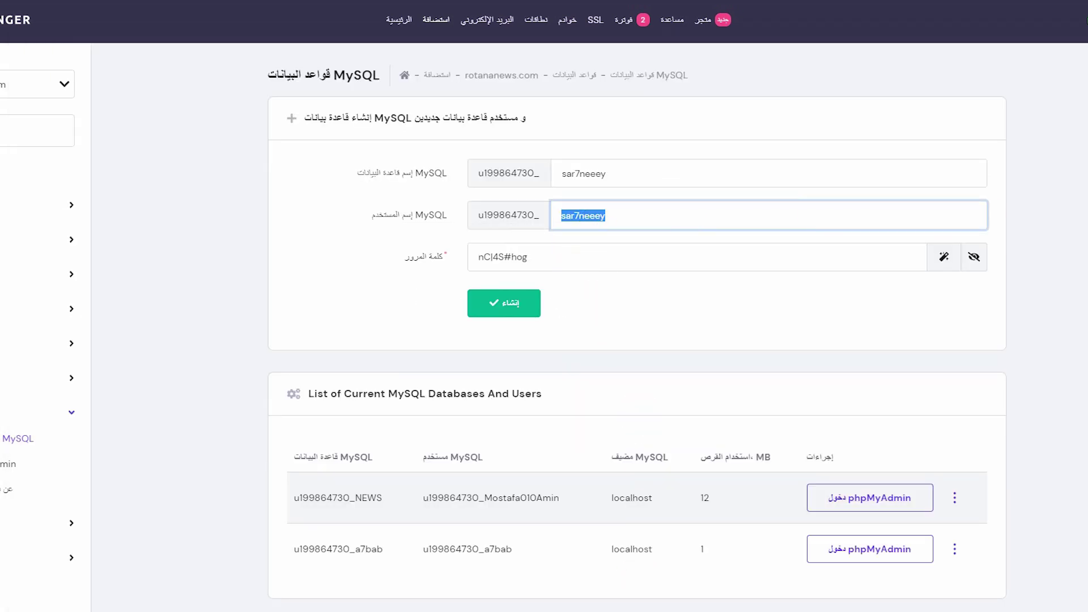
{"action": "left_click", "coordinate": [692, 595]}
{"action": "right_click", "coordinate": [124, 269]}
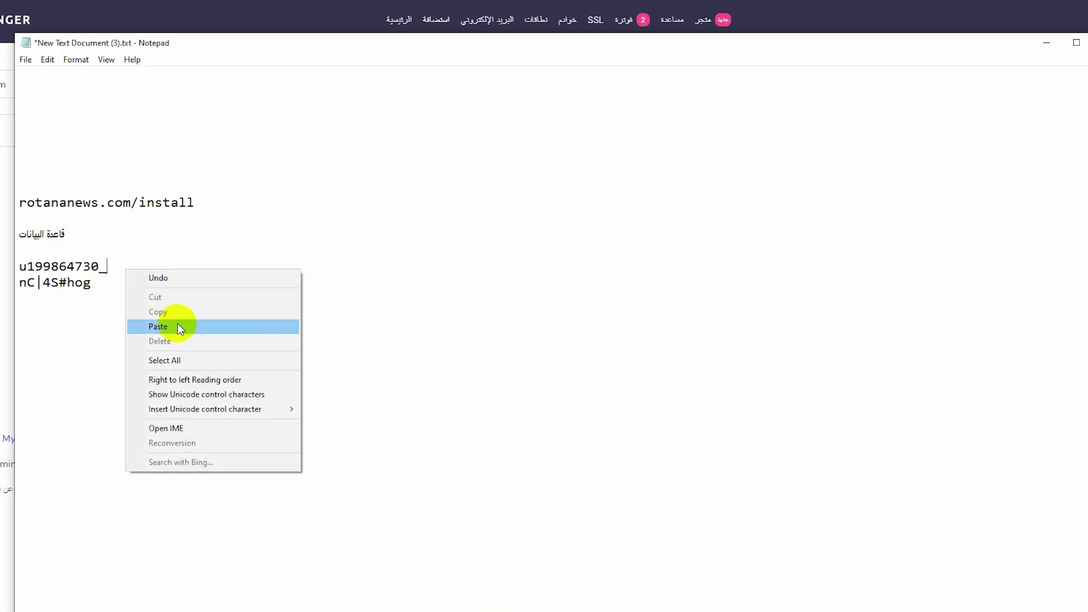
{"action": "left_click", "coordinate": [176, 326]}
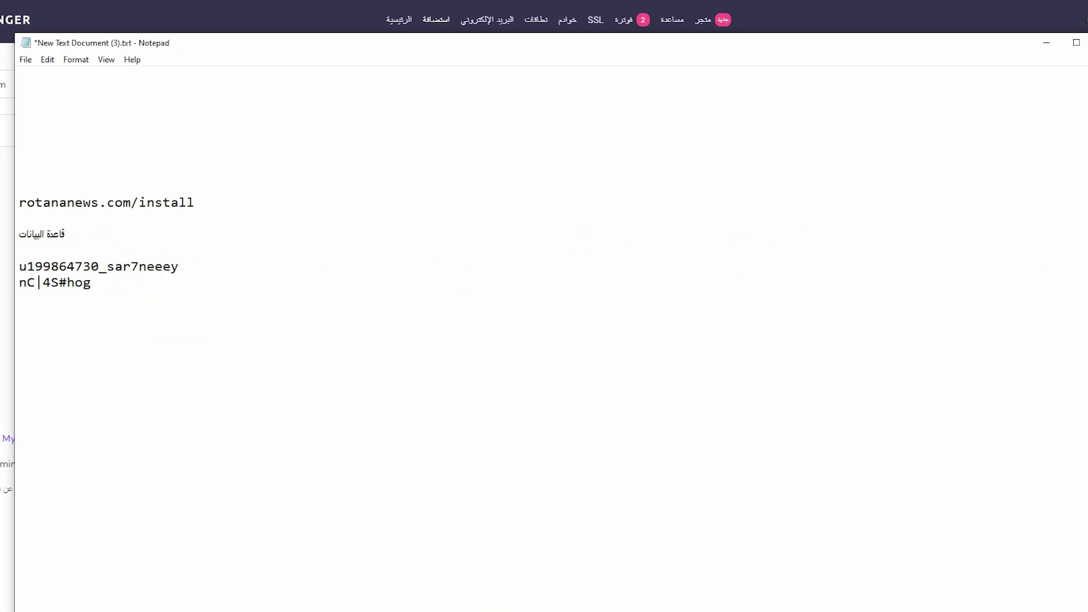
Paste the account prefix again on a new line under the Arabic heading.
{"action": "left_click", "coordinate": [1046, 43]}
{"action": "right_click", "coordinate": [514, 178]}
{"action": "left_click", "coordinate": [496, 189]}
{"action": "left_click", "coordinate": [692, 595]}
{"action": "left_click", "coordinate": [99, 242]}
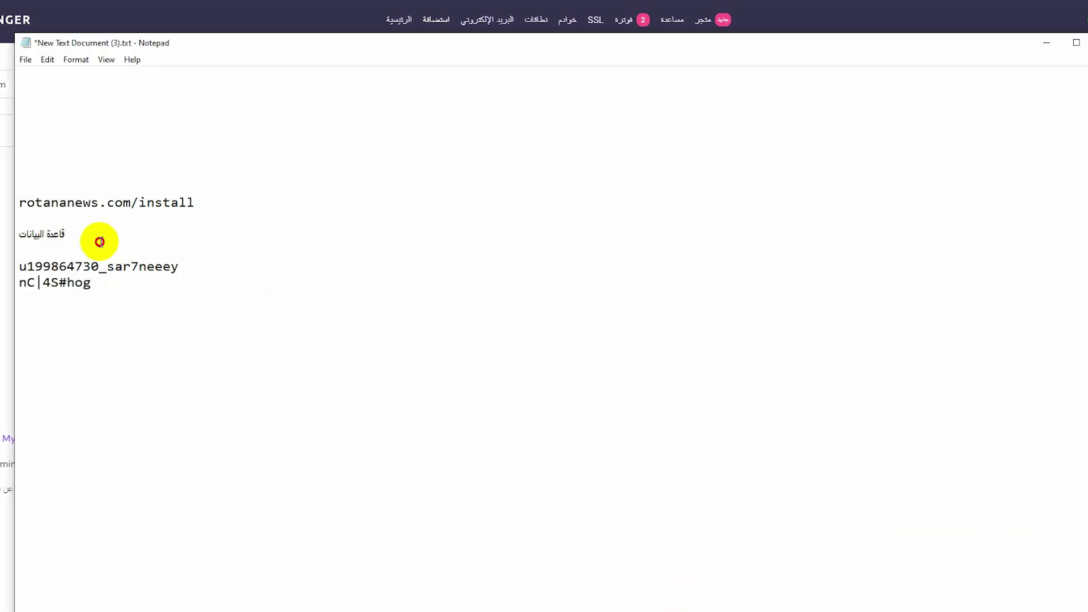
{"action": "right_click", "coordinate": [89, 251]}
{"action": "left_click", "coordinate": [138, 310]}
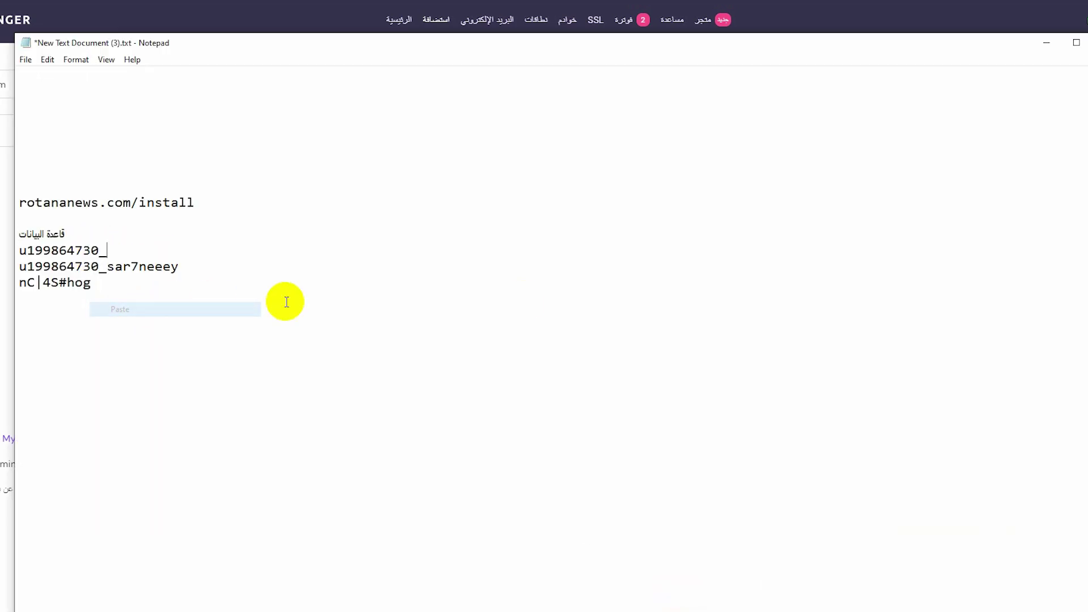
Complete that line with sar7neeey to record the prefixed database name.
{"action": "key", "text": "alt+Tab"}
{"action": "double_click", "coordinate": [626, 170]}
{"action": "right_click", "coordinate": [629, 176]}
{"action": "left_click", "coordinate": [592, 222]}
{"action": "left_click", "coordinate": [685, 594]}
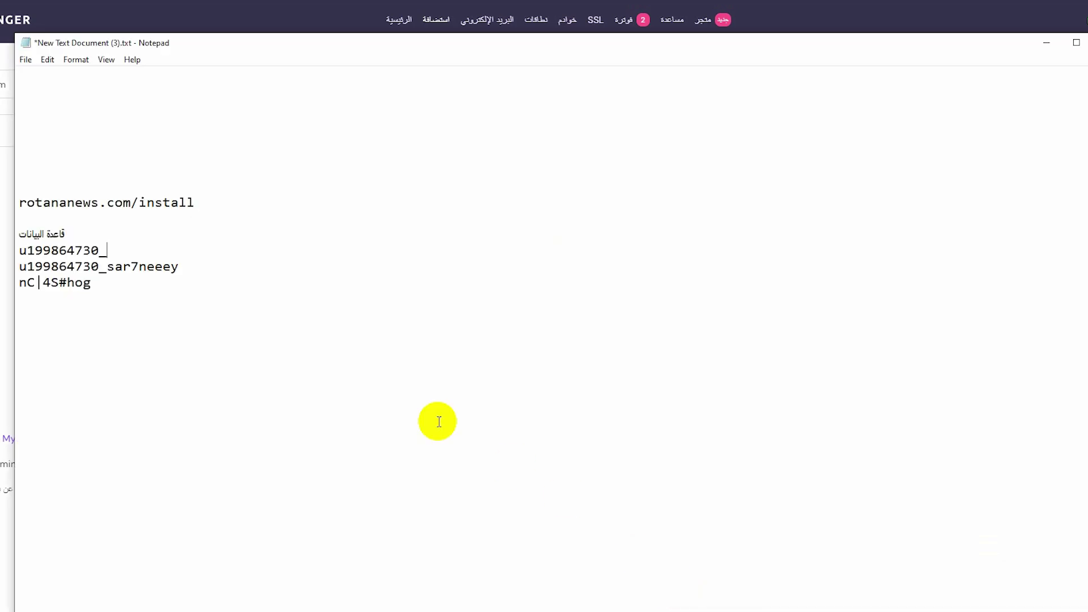
{"action": "right_click", "coordinate": [131, 259]}
{"action": "left_click", "coordinate": [170, 311]}
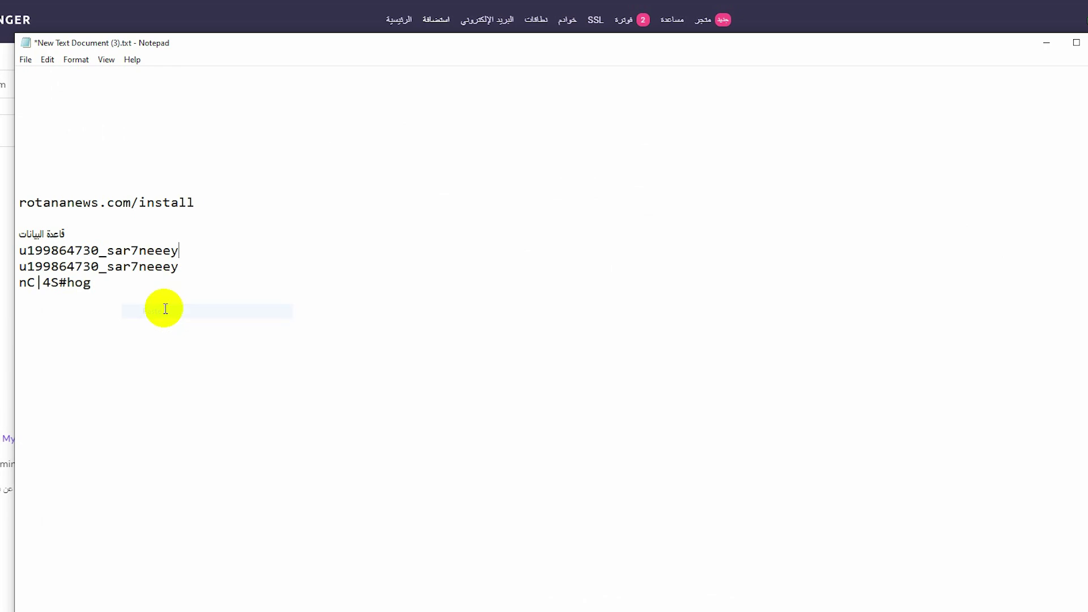
Save the updated credentials note.
{"action": "left_click", "coordinate": [22, 60]}
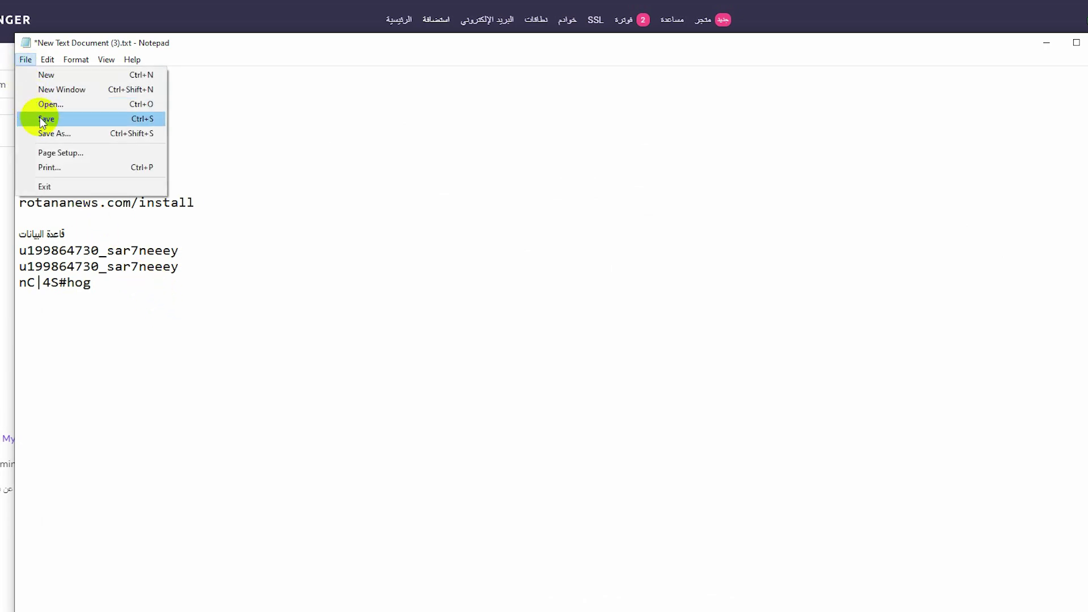
{"action": "left_click", "coordinate": [41, 118]}
{"action": "key", "text": "alt+Tab"}
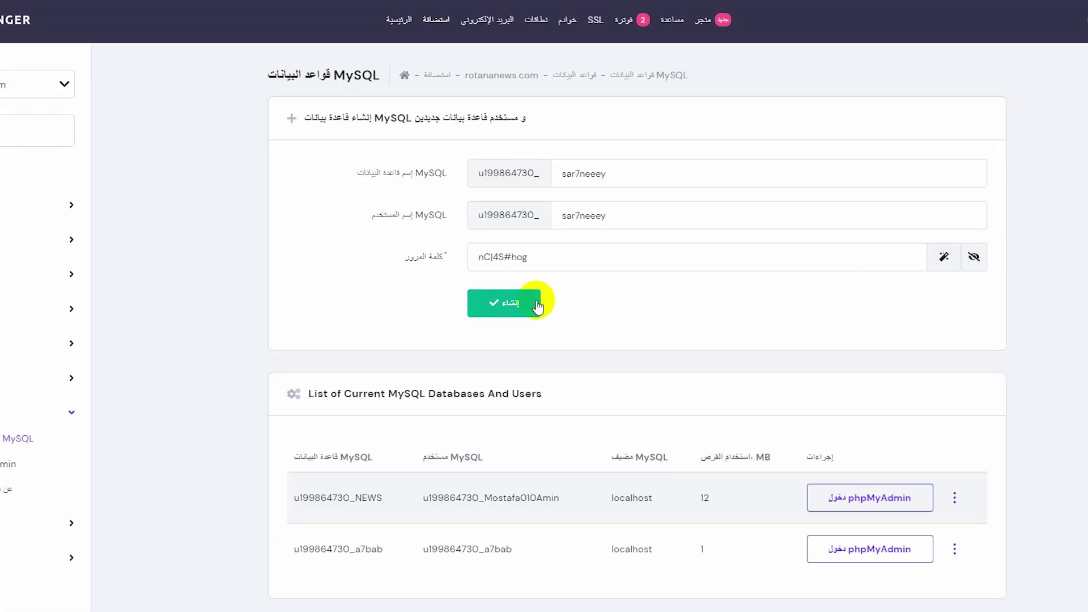
Create the sar7neeey database and user, then check the new row in the database list.
{"action": "left_click", "coordinate": [517, 304]}
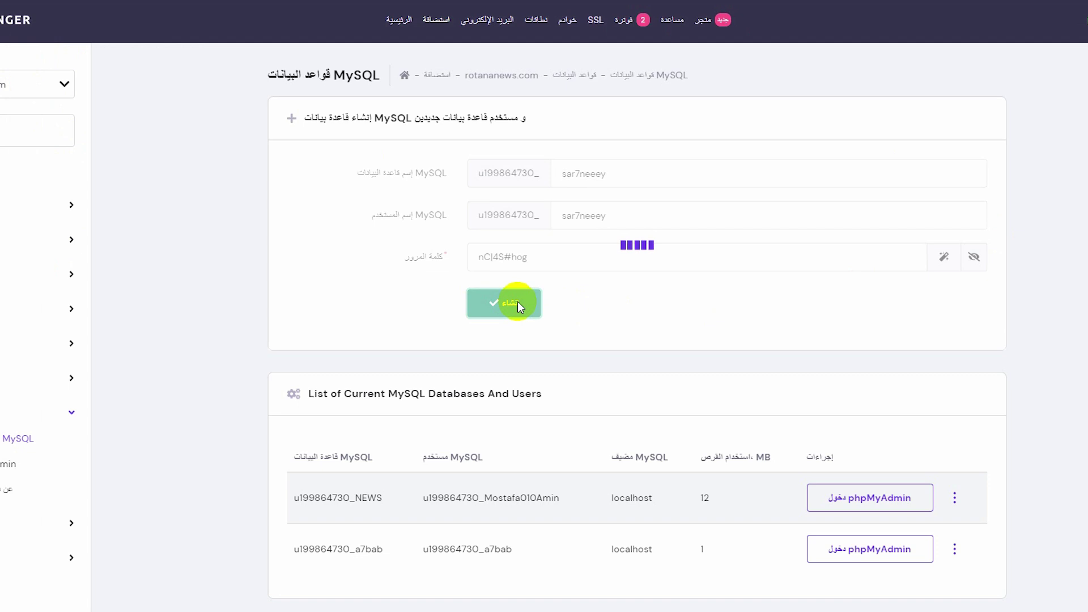
{"action": "scroll", "coordinate": [452, 364], "scroll_direction": "down", "scroll_amount": 1}
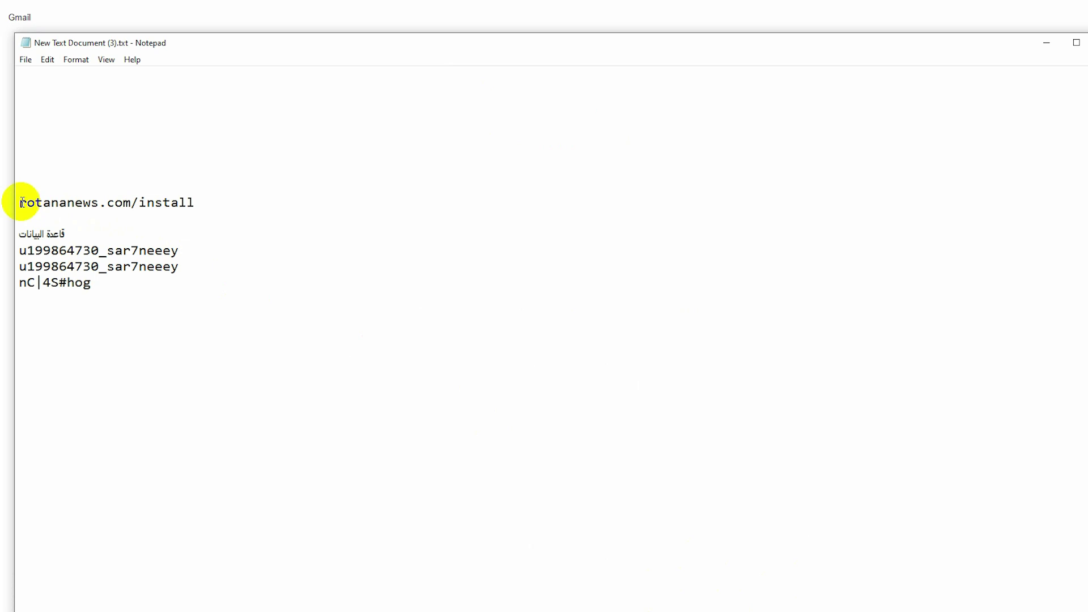
Load the rotananews.com domain from the notes in Chrome, which shows a database error.
{"action": "left_click_drag", "start_coordinate": [20, 202], "coordinate": [132, 205]}
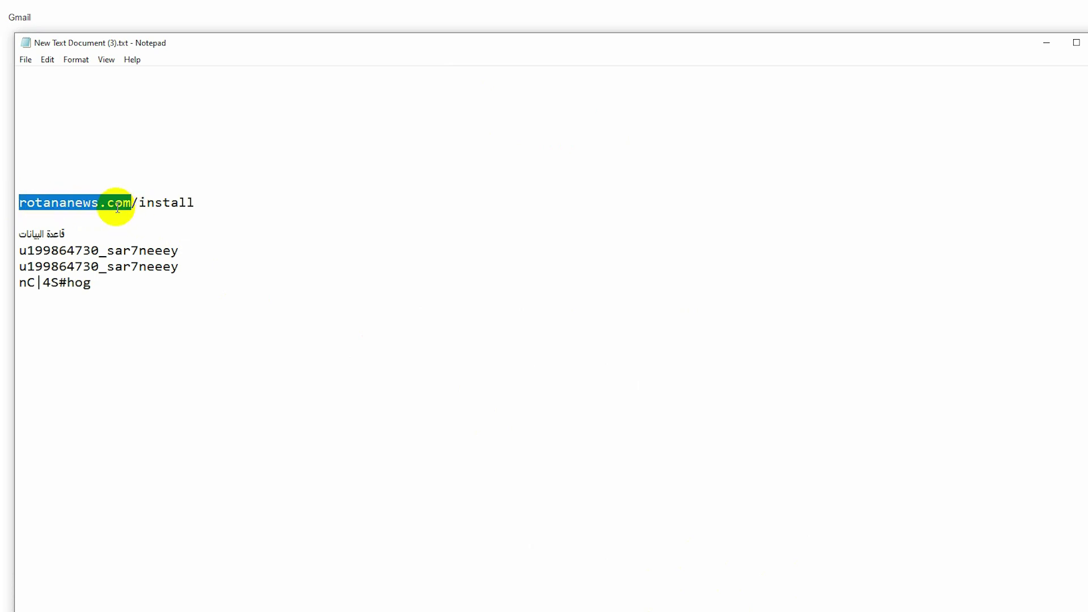
{"action": "right_click", "coordinate": [117, 208]}
{"action": "left_click", "coordinate": [216, 251]}
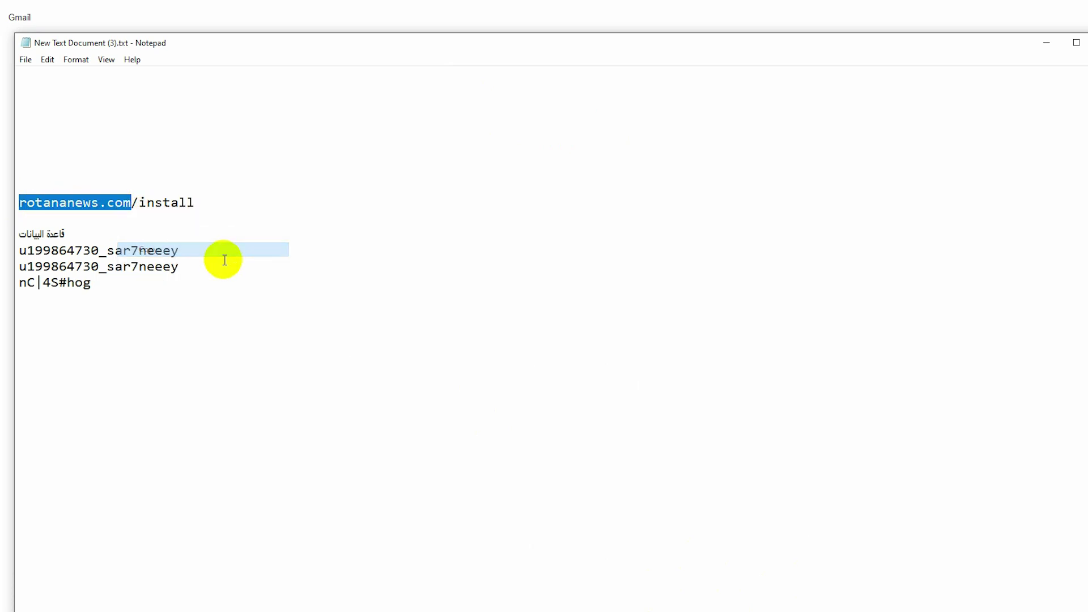
{"action": "left_click", "coordinate": [898, 13]}
{"action": "right_click", "coordinate": [985, 8]}
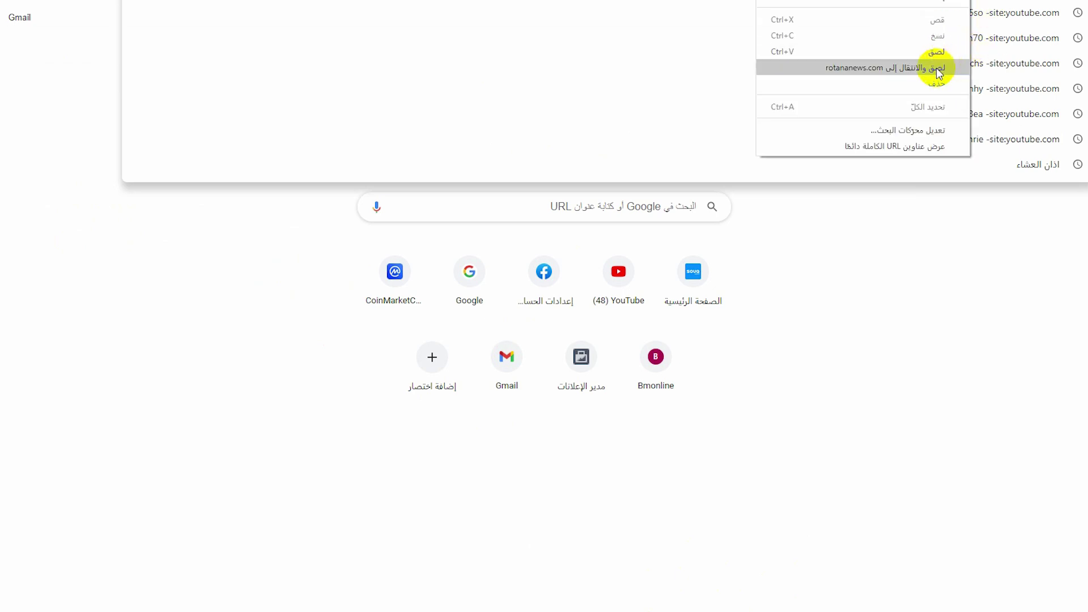
{"action": "left_click", "coordinate": [936, 67]}
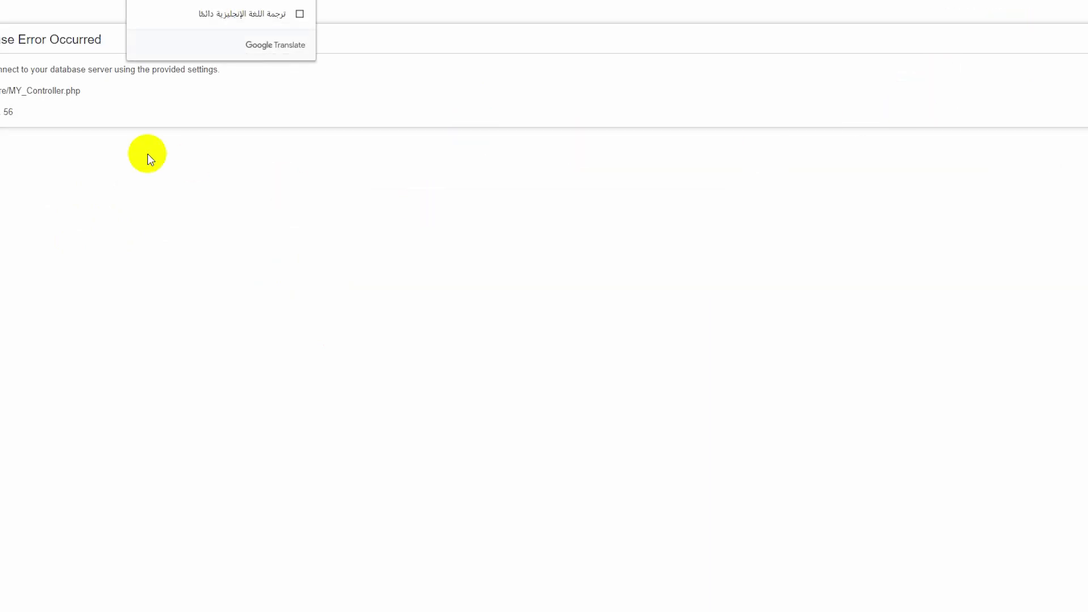
{"action": "left_click_drag", "start_coordinate": [1, 39], "coordinate": [101, 44]}
Copy rotananews.com/install from the notes and paste-and-go it in Chrome's address bar.
{"action": "mouse_move", "coordinate": [587, 604]}
{"action": "left_click", "coordinate": [708, 592]}
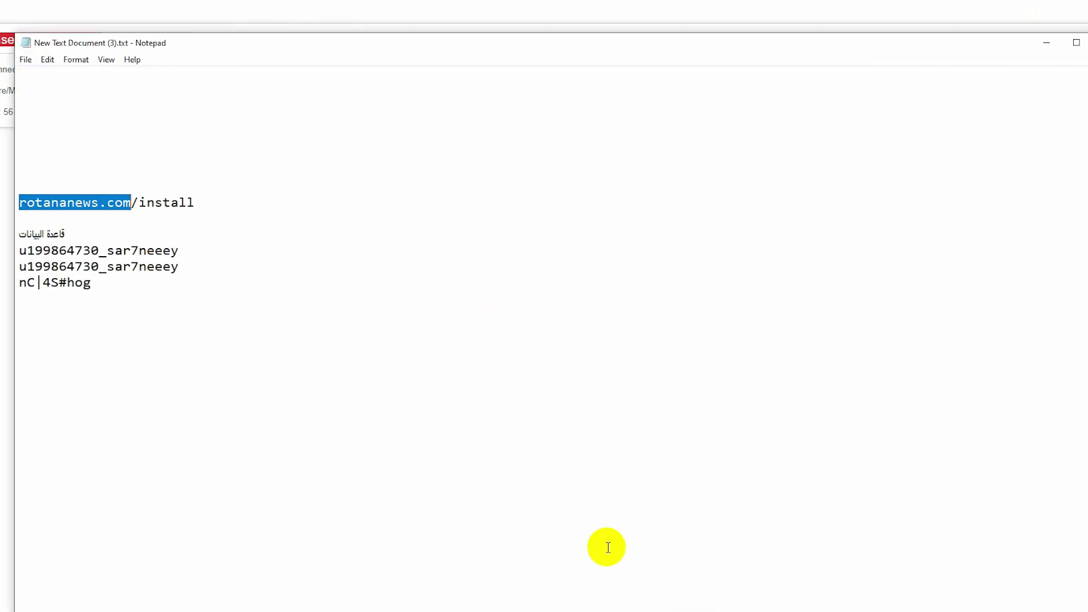
{"action": "left_click", "coordinate": [131, 205]}
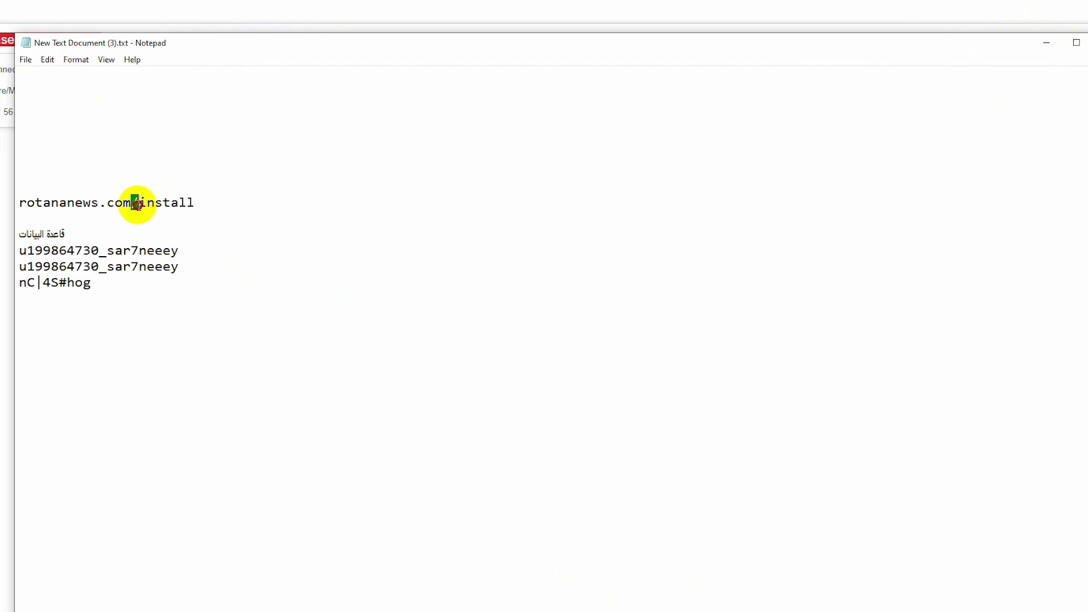
{"action": "left_click_drag", "start_coordinate": [213, 204], "coordinate": [150, 202]}
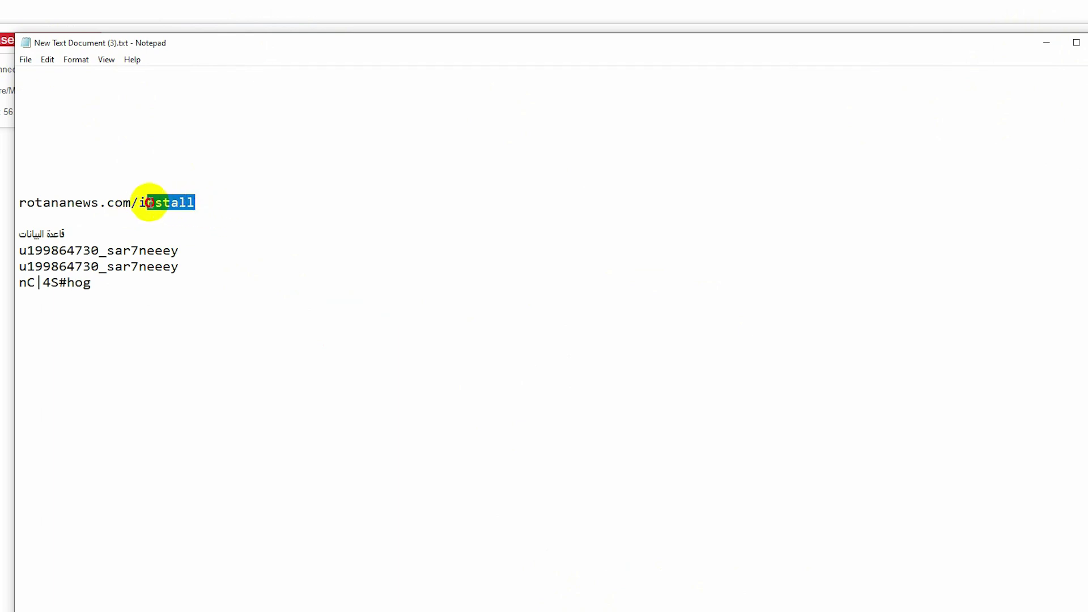
{"action": "double_click", "coordinate": [111, 200]}
{"action": "right_click", "coordinate": [120, 200]}
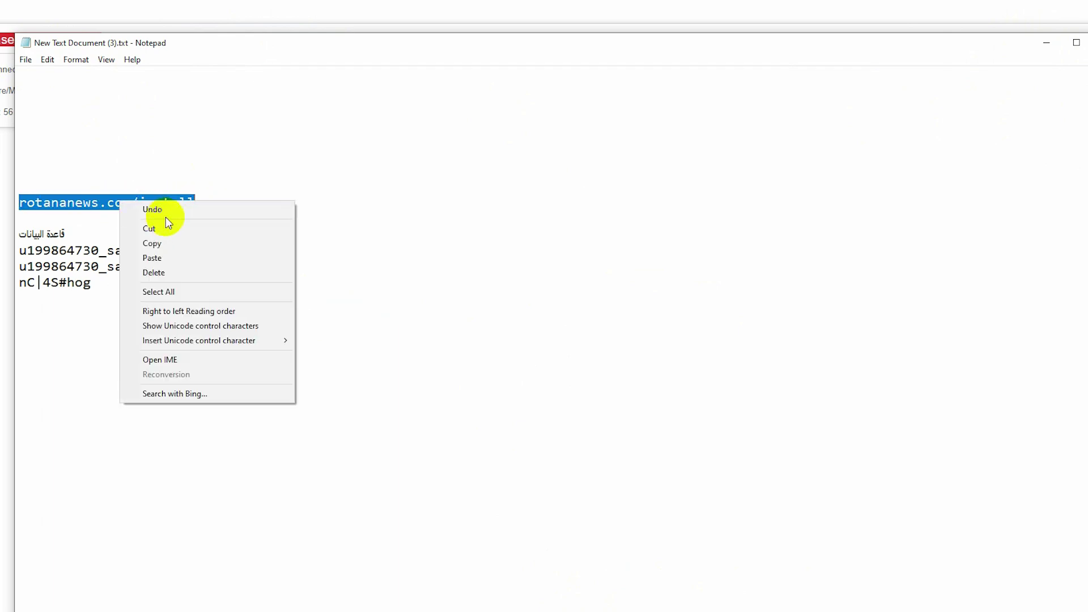
{"action": "left_click", "coordinate": [152, 243]}
{"action": "left_click", "coordinate": [1047, 42]}
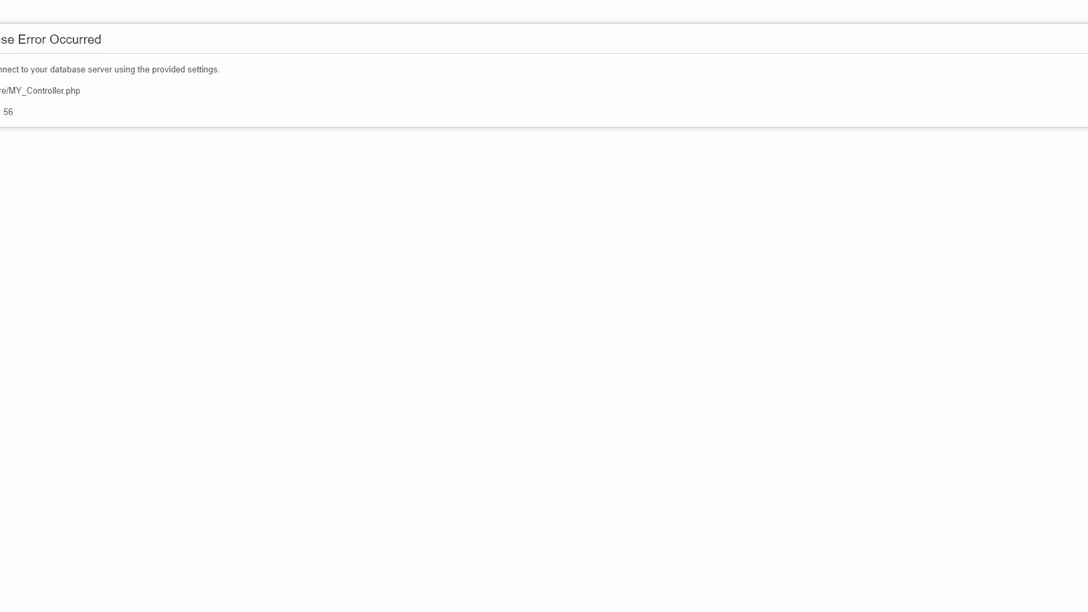
{"action": "right_click", "coordinate": [964, 3]}
{"action": "left_click", "coordinate": [930, 66]}
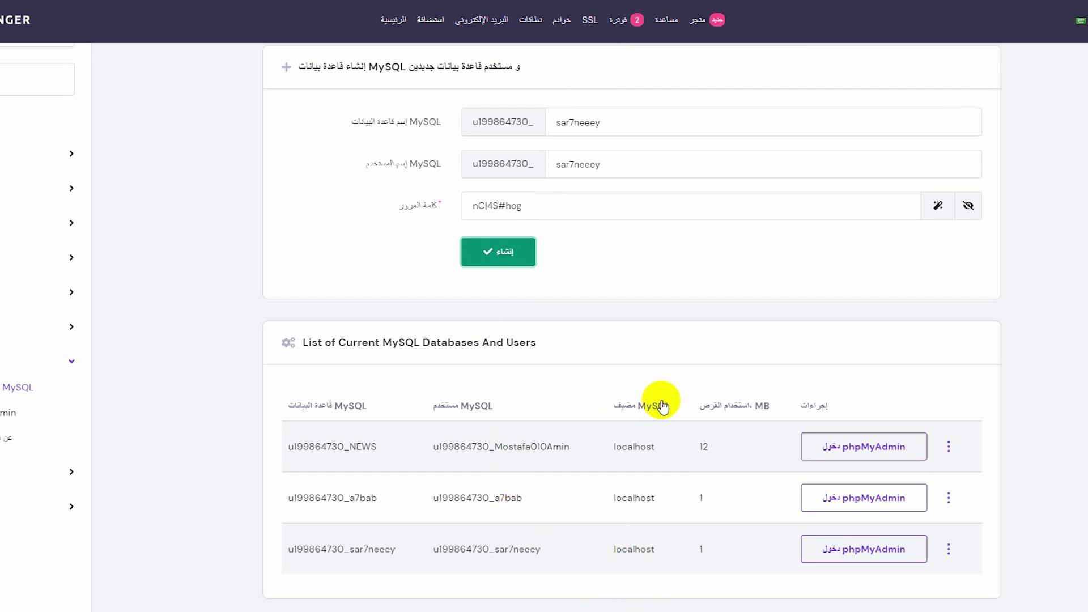
Copy the database host localhost into the installer's Hostname field.
{"action": "double_click", "coordinate": [649, 547]}
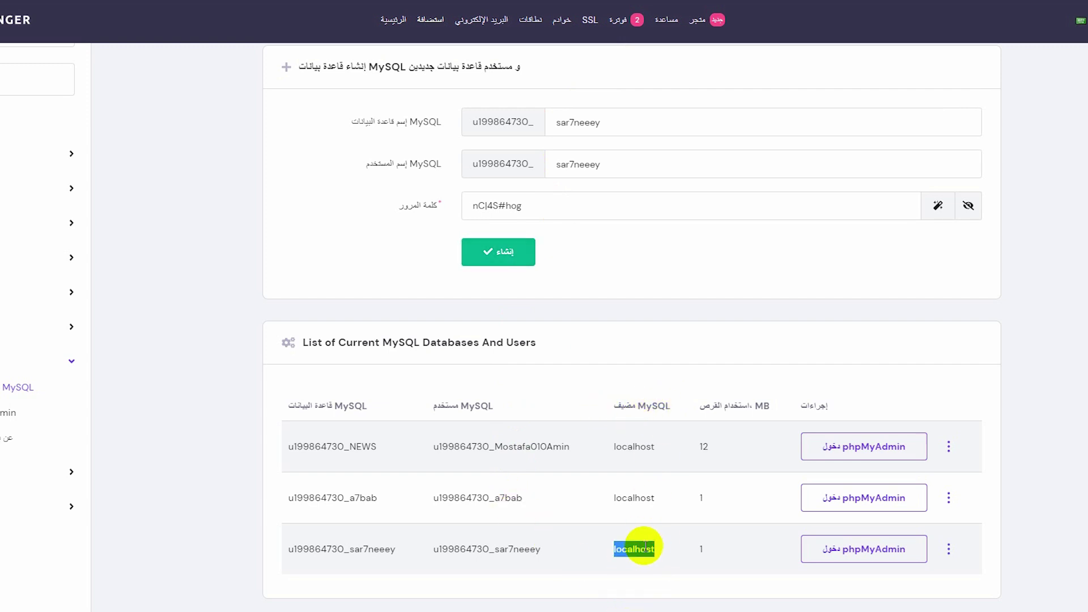
{"action": "right_click", "coordinate": [636, 549]}
{"action": "left_click", "coordinate": [612, 457]}
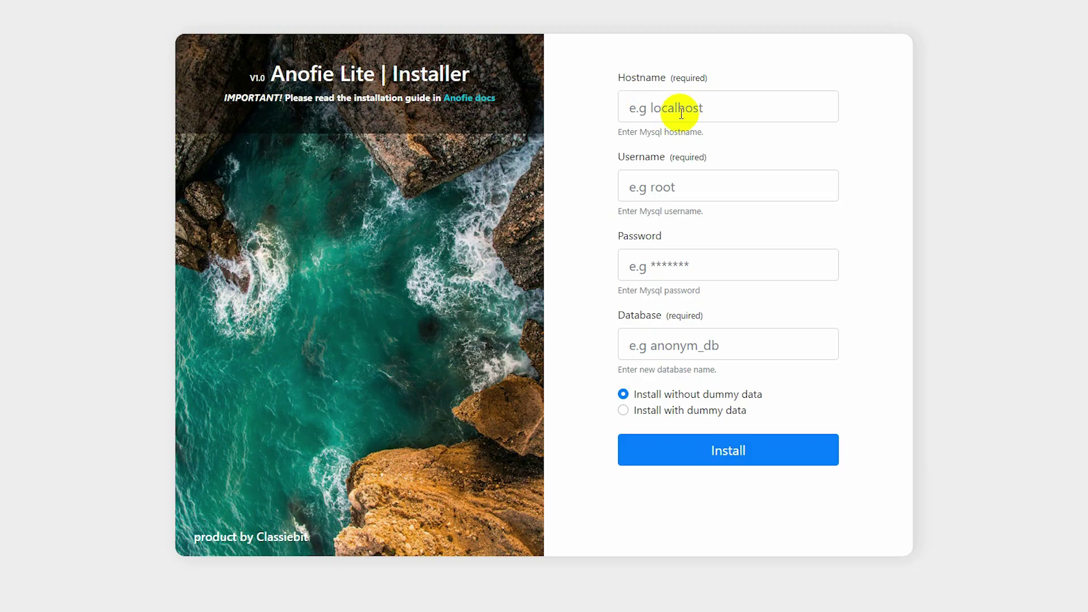
{"action": "right_click", "coordinate": [681, 112]}
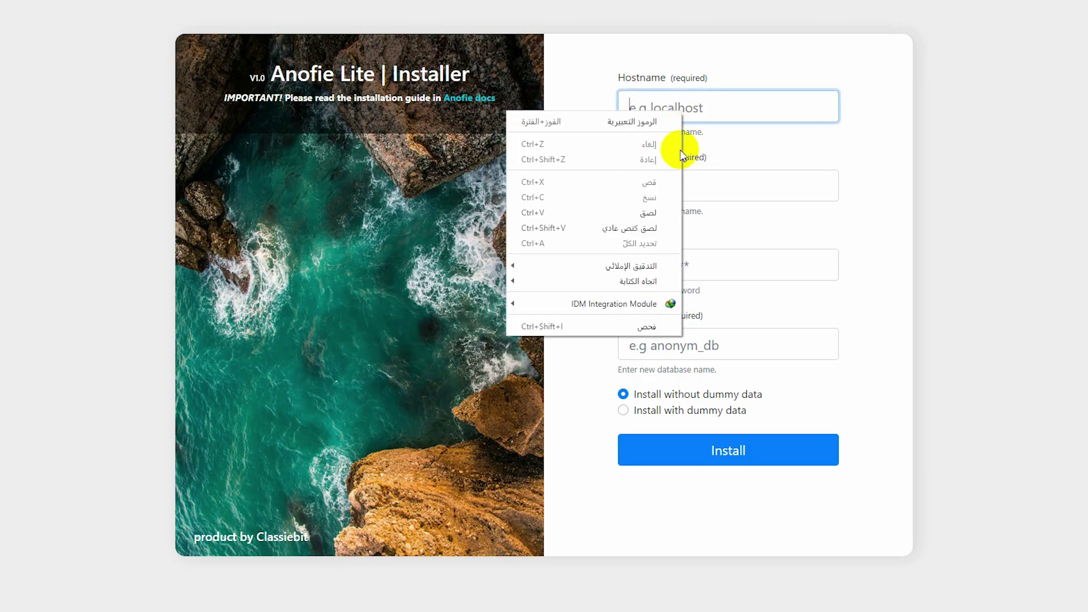
{"action": "left_click", "coordinate": [646, 208]}
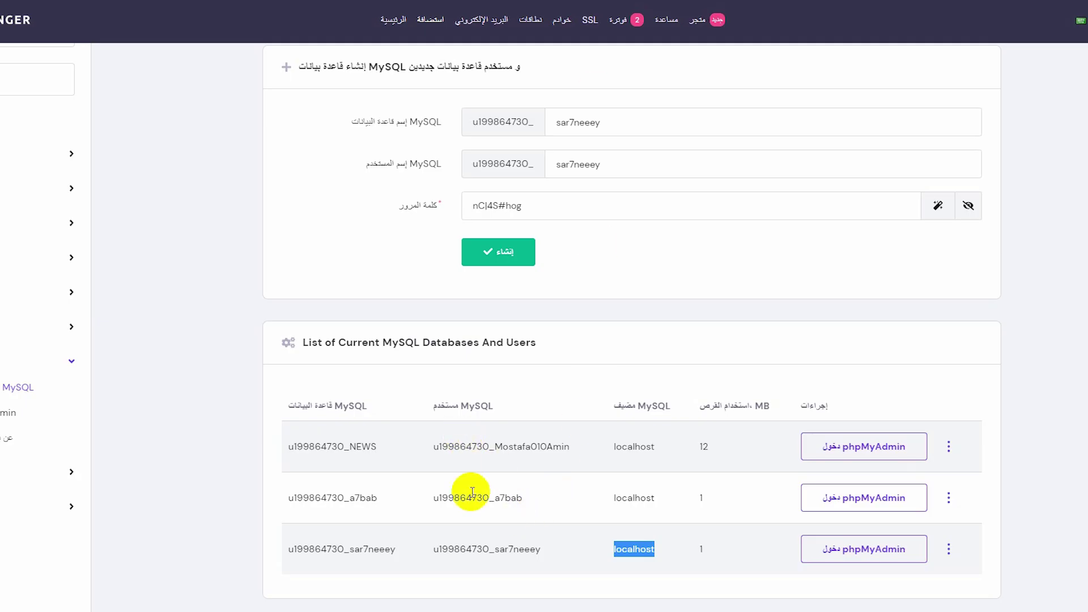
Copy the new database's user name into the installer's Username field.
{"action": "double_click", "coordinate": [485, 549]}
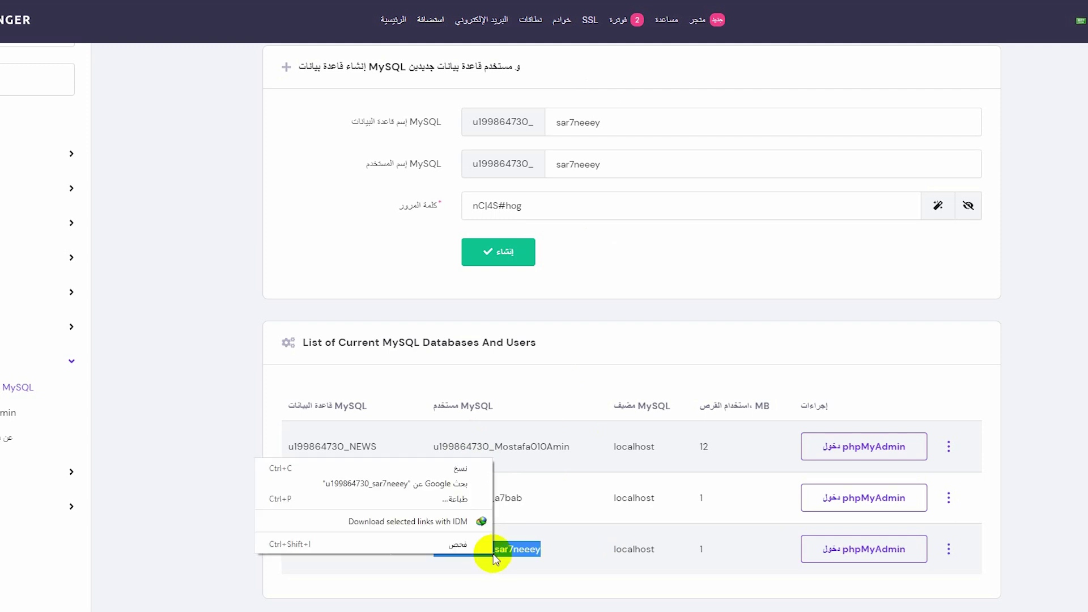
{"action": "right_click", "coordinate": [494, 555]}
{"action": "left_click", "coordinate": [450, 465]}
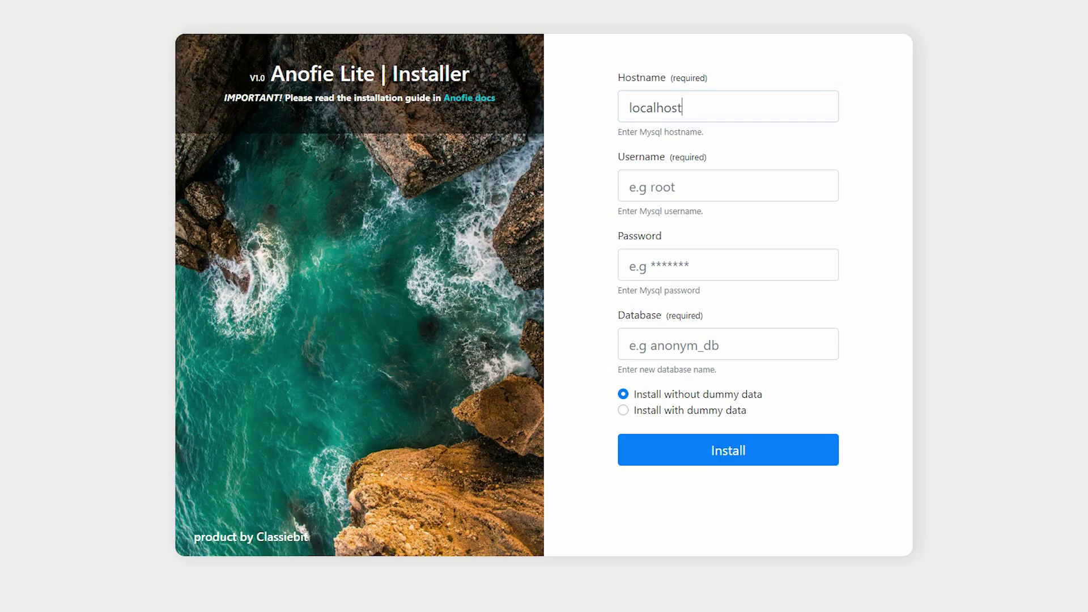
{"action": "left_click", "coordinate": [537, 183]}
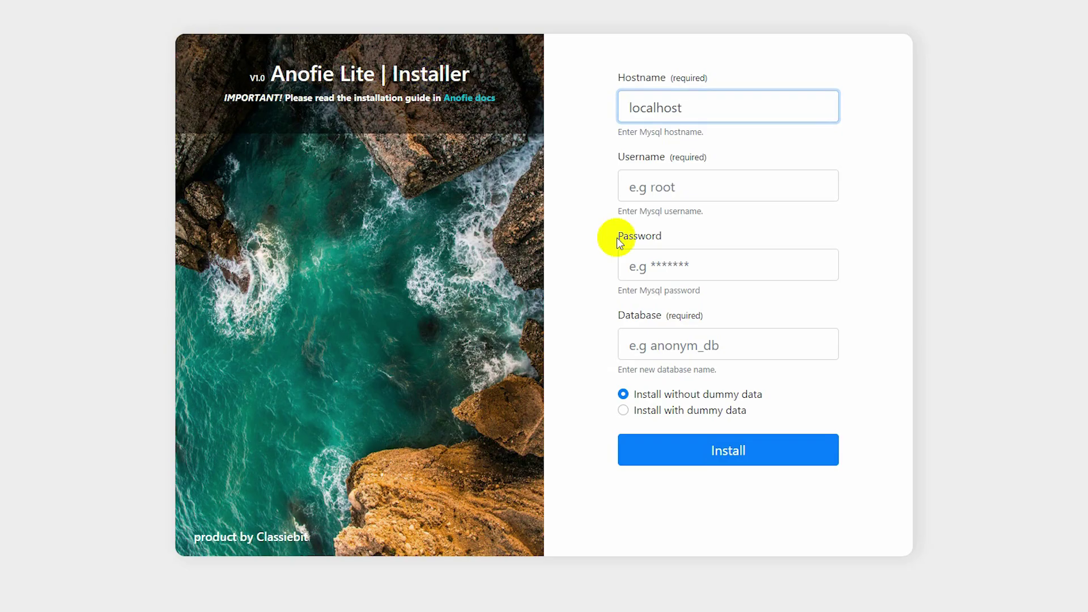
{"action": "right_click", "coordinate": [643, 189]}
{"action": "left_click", "coordinate": [625, 290]}
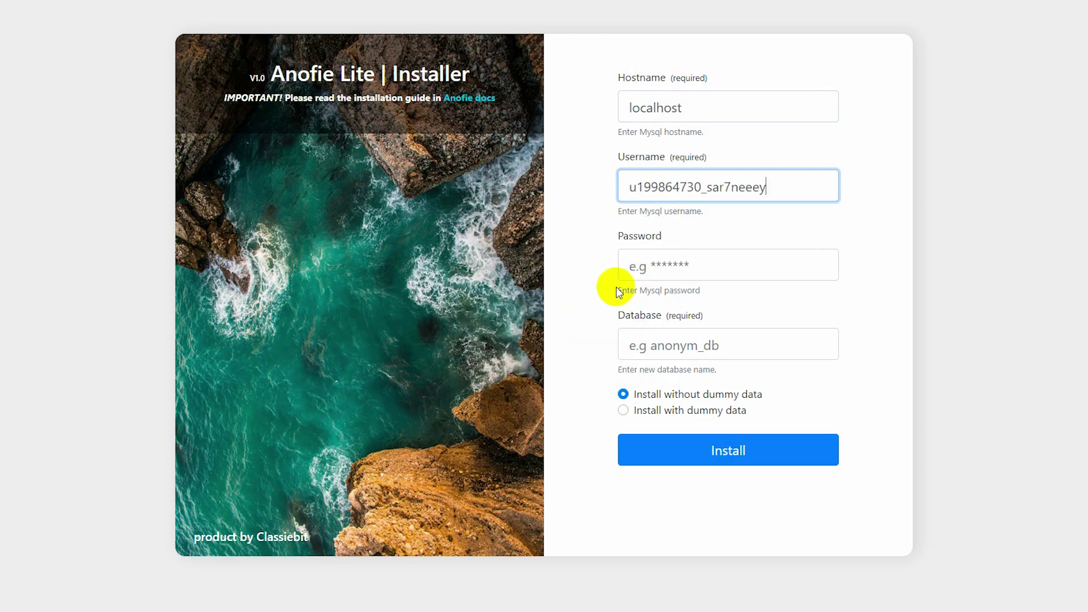
{"action": "double_click", "coordinate": [363, 550]}
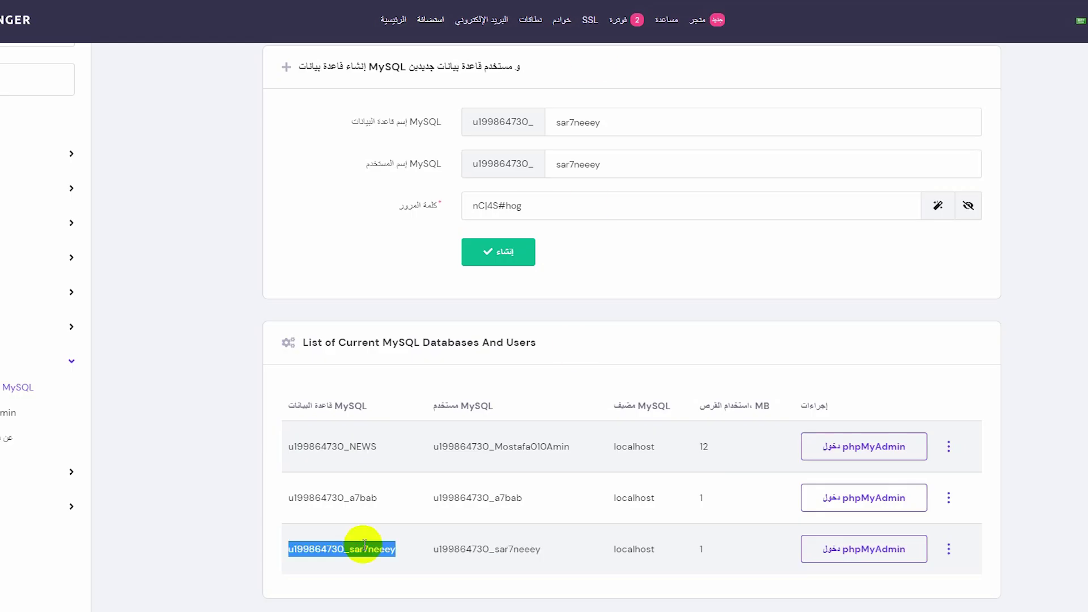
{"action": "right_click", "coordinate": [364, 550]}
{"action": "left_click", "coordinate": [334, 459]}
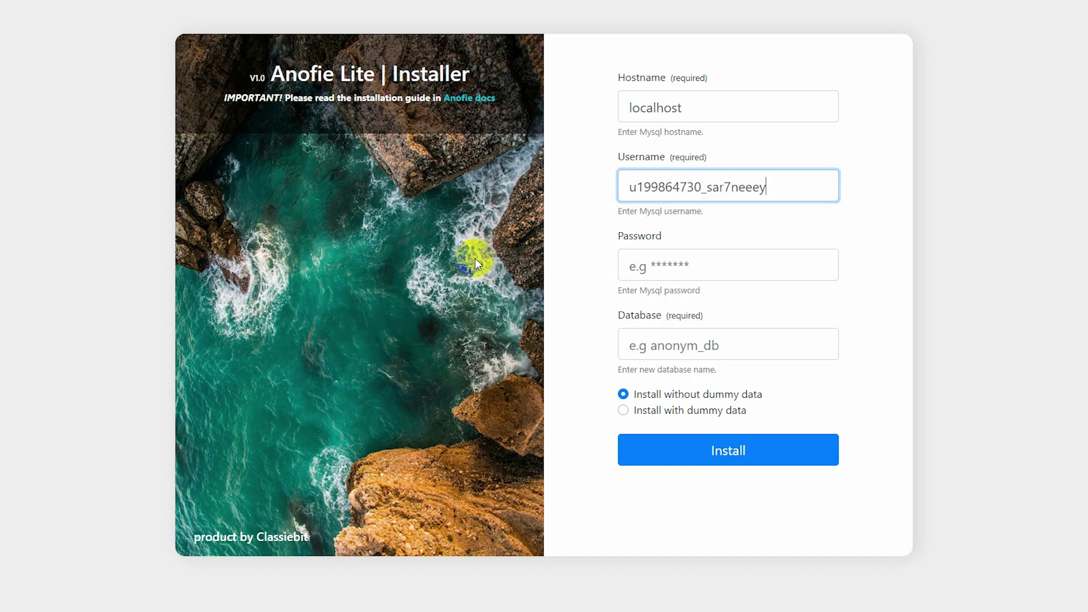
{"action": "right_click", "coordinate": [655, 347]}
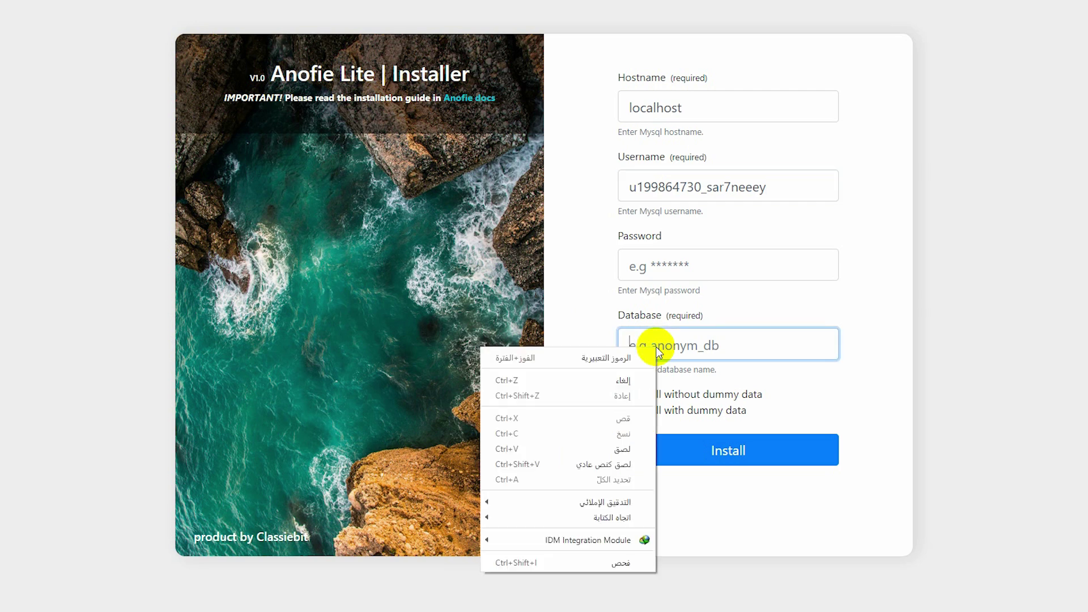
{"action": "left_click", "coordinate": [619, 448]}
{"action": "double_click", "coordinate": [754, 336]}
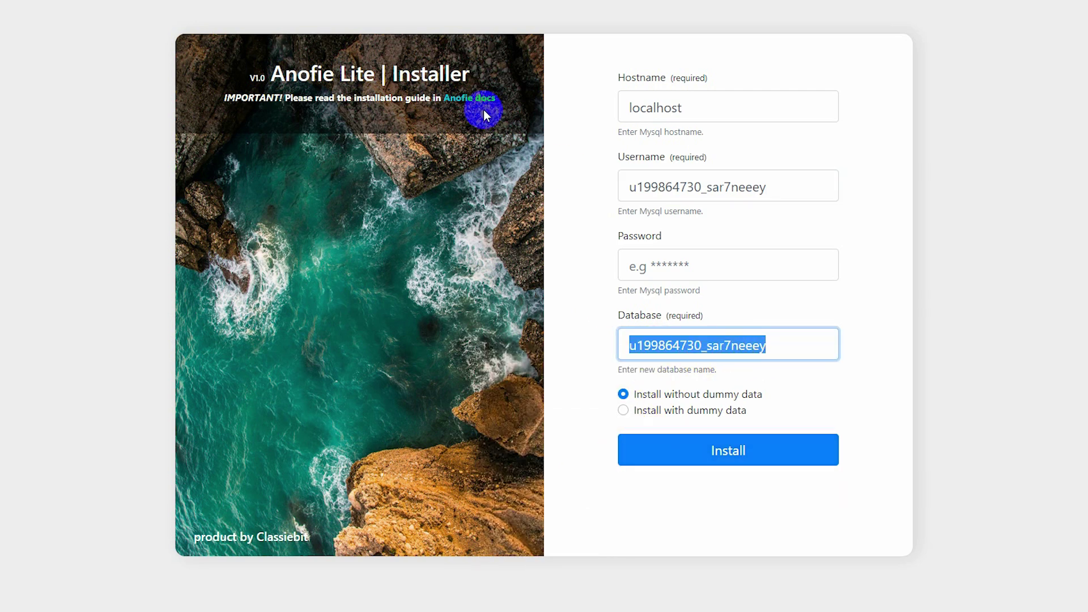
Copy the database password from the notes into the installer's Password field.
{"action": "left_click", "coordinate": [667, 601]}
{"action": "left_click", "coordinate": [707, 606]}
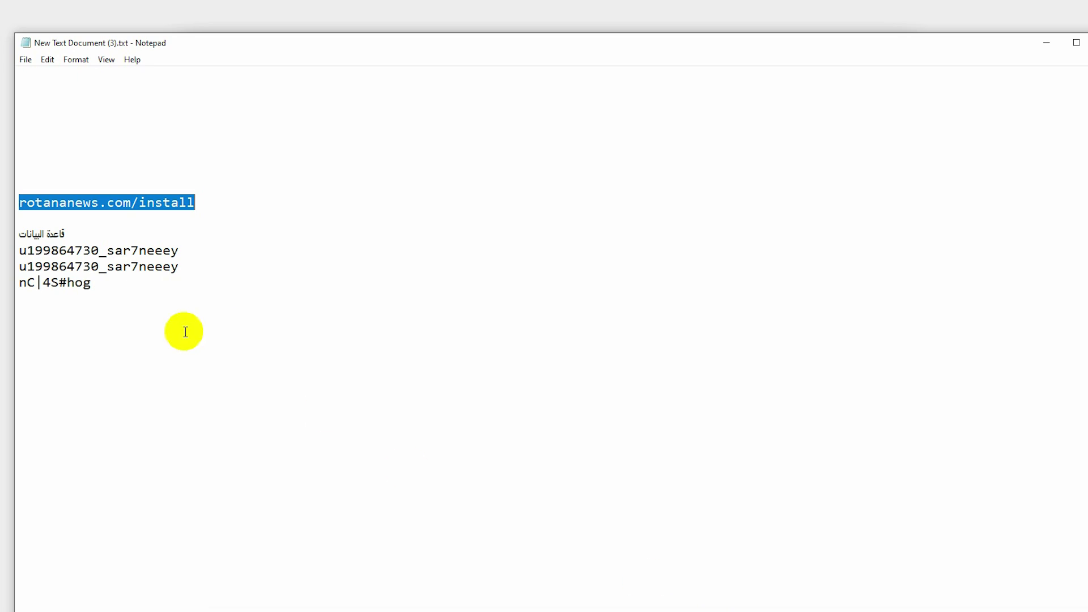
{"action": "left_click_drag", "start_coordinate": [93, 282], "coordinate": [15, 289]}
{"action": "right_click", "coordinate": [40, 285]}
{"action": "left_click", "coordinate": [74, 323]}
{"action": "key", "text": "alt+Tab"}
{"action": "left_click", "coordinate": [704, 269]}
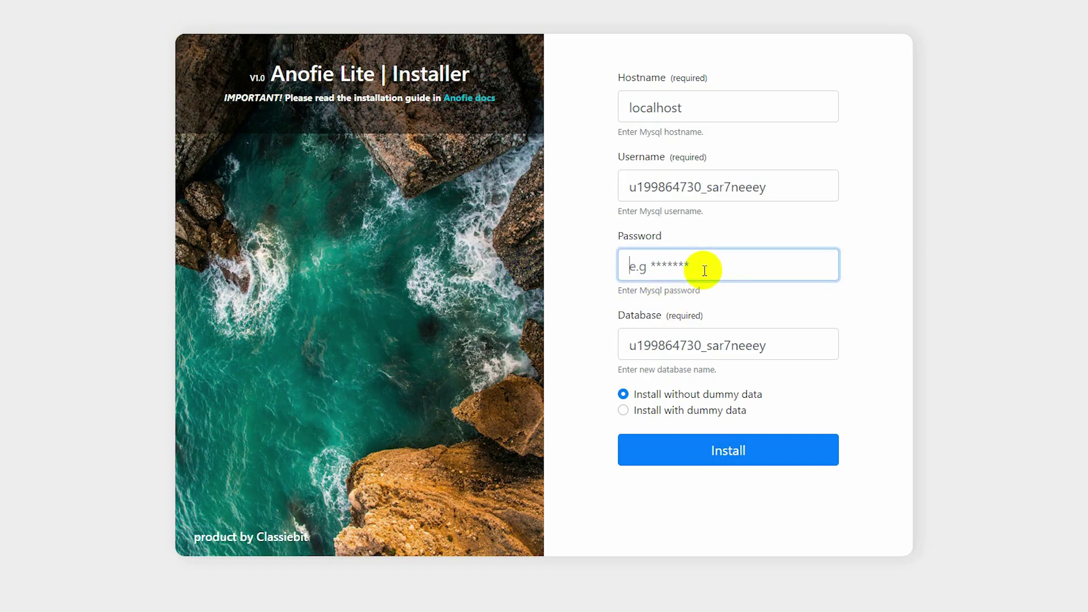
{"action": "right_click", "coordinate": [688, 270]}
{"action": "left_click", "coordinate": [639, 409]}
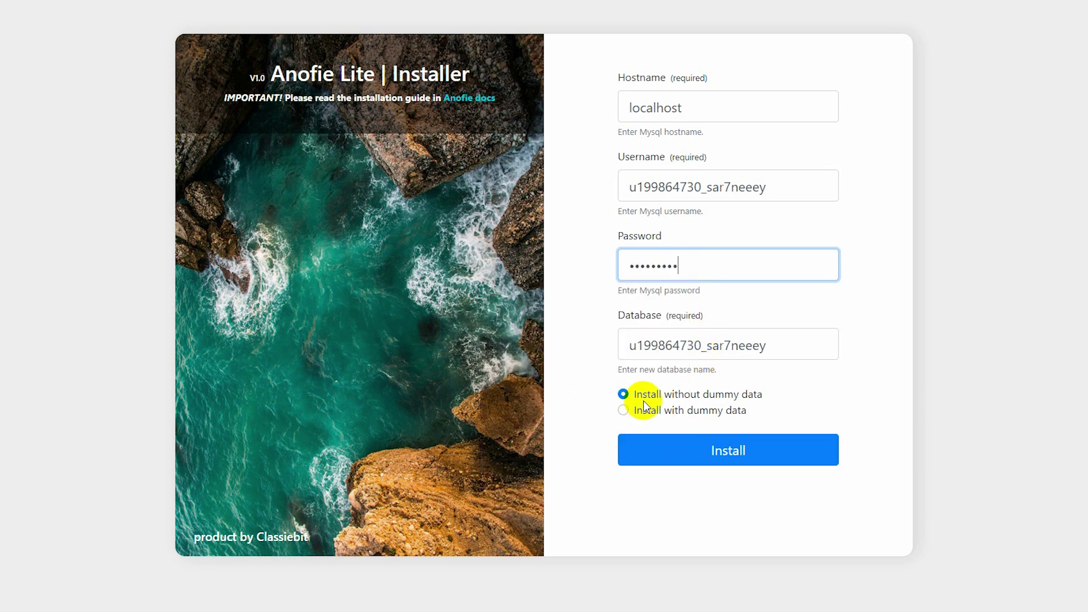
Choose 'Install with dummy data' and run the installation.
{"action": "left_click_drag", "start_coordinate": [760, 396], "coordinate": [697, 390]}
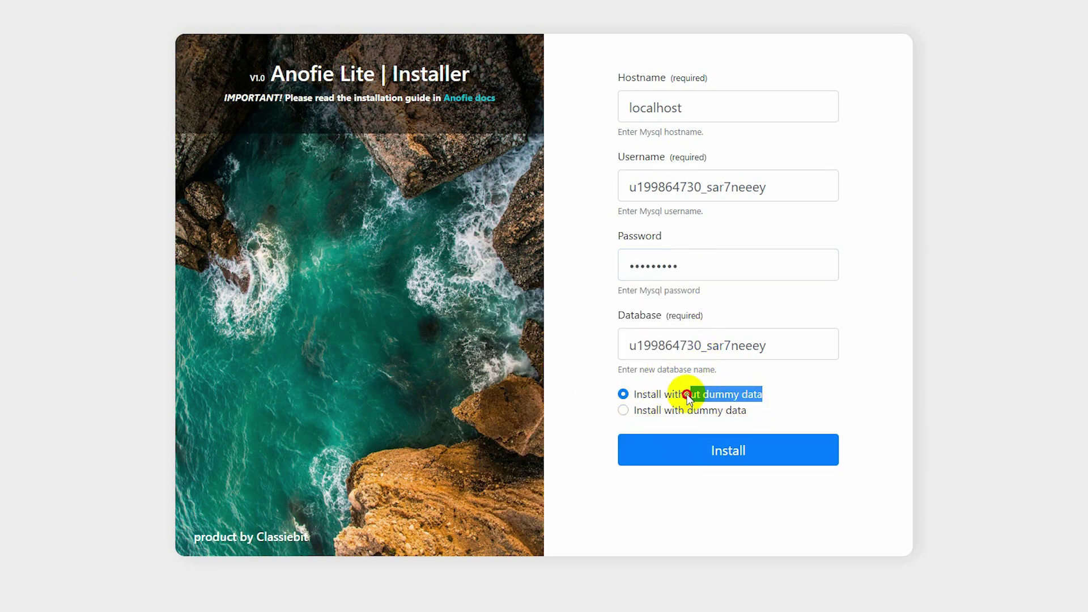
{"action": "left_click", "coordinate": [624, 395]}
{"action": "left_click", "coordinate": [627, 411]}
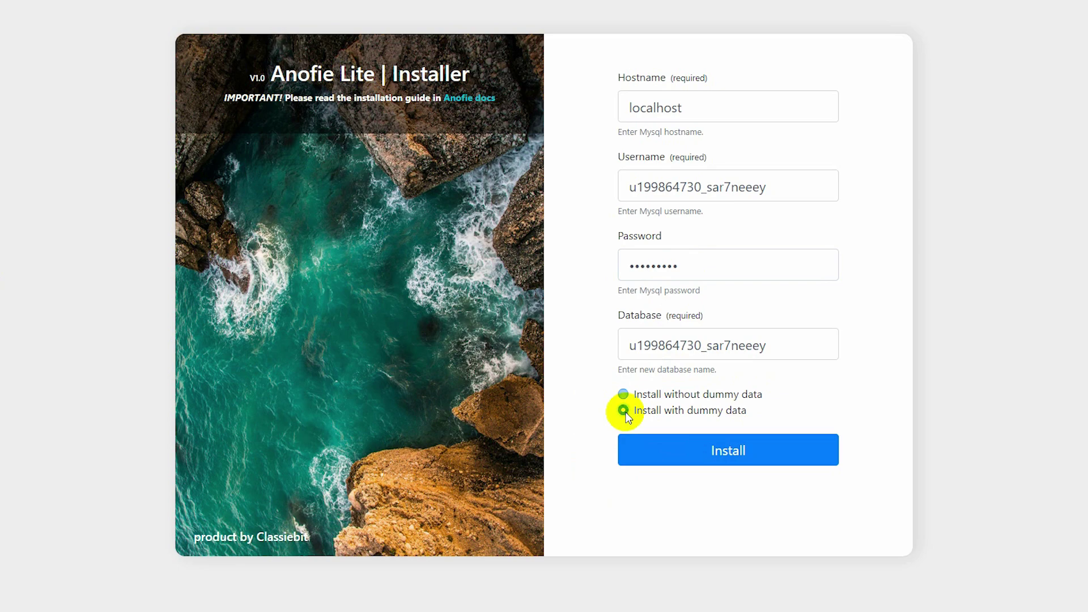
{"action": "left_click", "coordinate": [727, 460]}
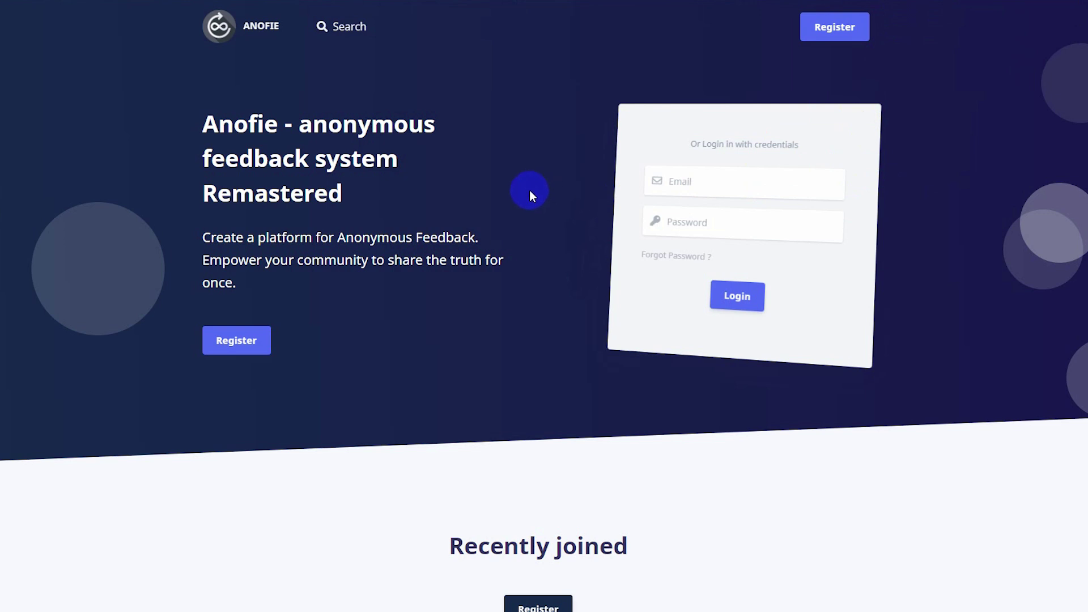
Log in using the saved admin e-mail suggestion and the admin account password.
{"action": "left_click", "coordinate": [687, 185]}
{"action": "left_click", "coordinate": [904, 167]}
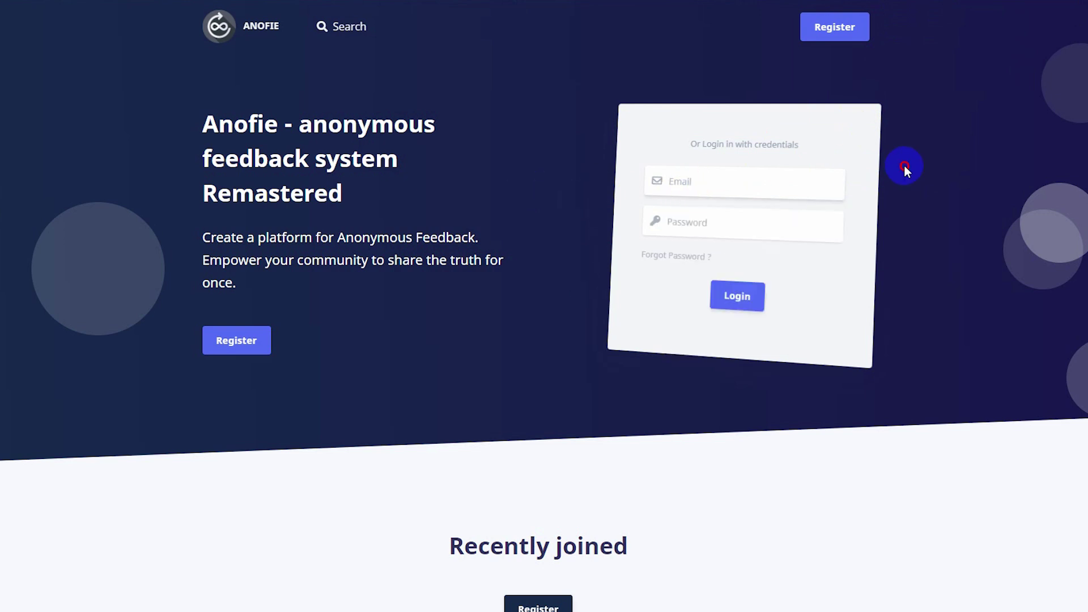
{"action": "left_click", "coordinate": [720, 191]}
{"action": "type", "text": "admin@"}
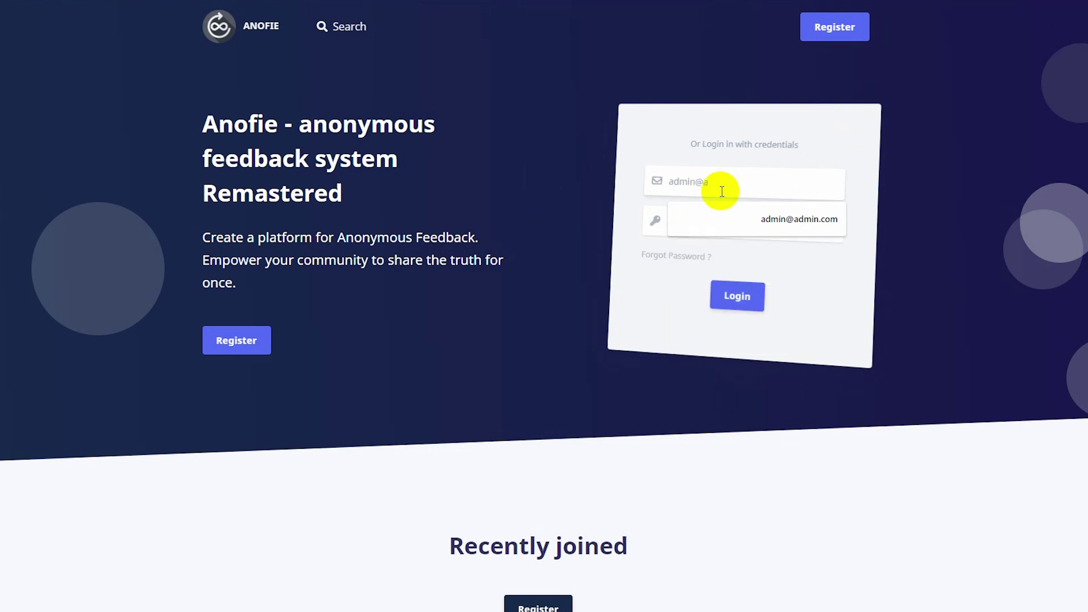
{"action": "type", "text": "a"}
{"action": "left_click", "coordinate": [753, 215]}
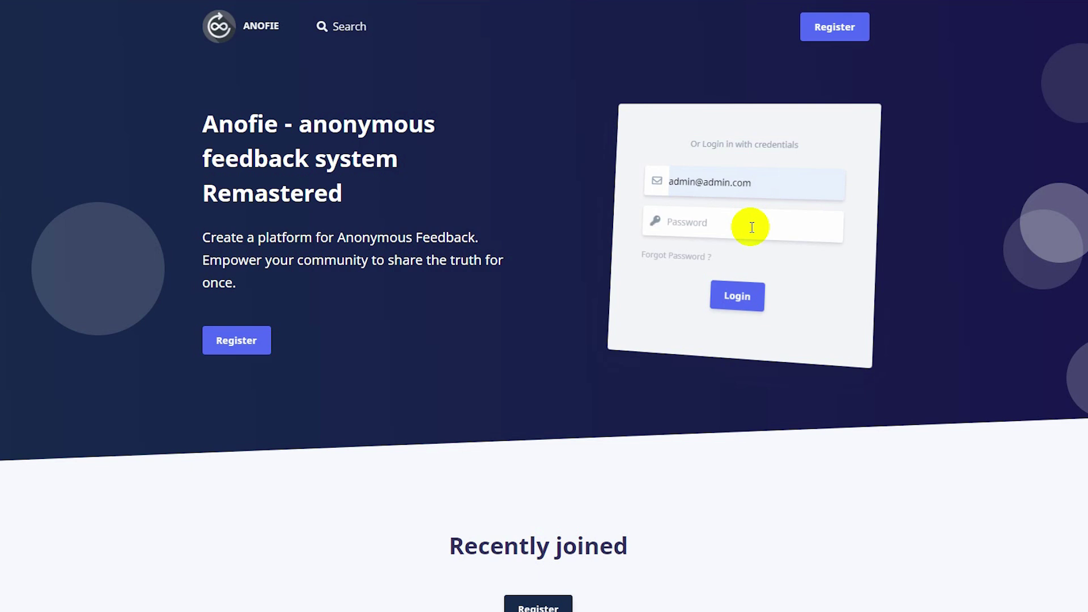
{"action": "left_click", "coordinate": [751, 227]}
{"action": "type", "text": "password"}
{"action": "left_click", "coordinate": [755, 305]}
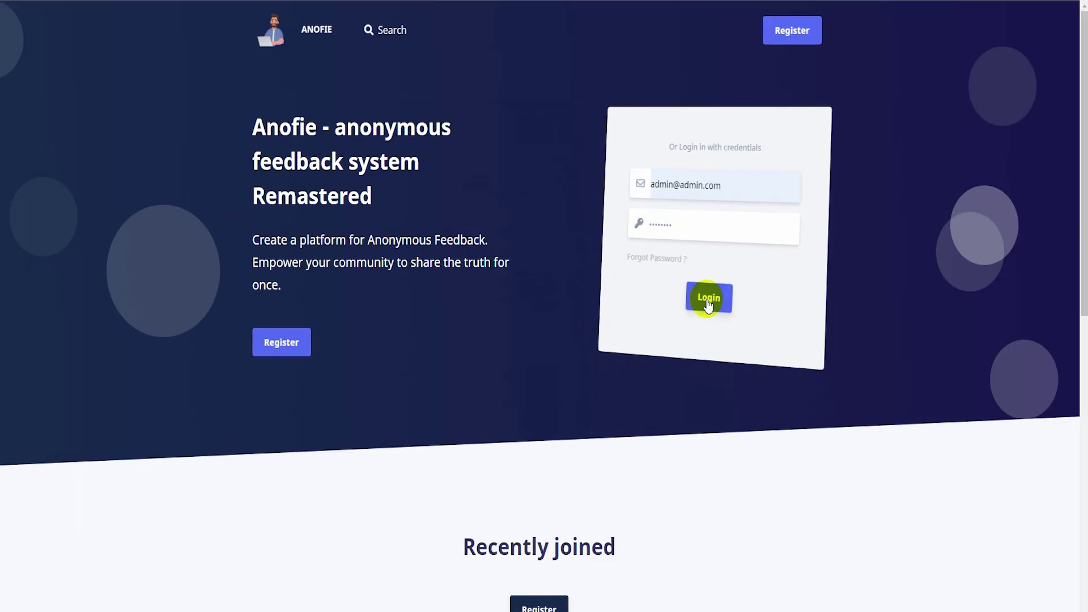
{"action": "left_click", "coordinate": [708, 303]}
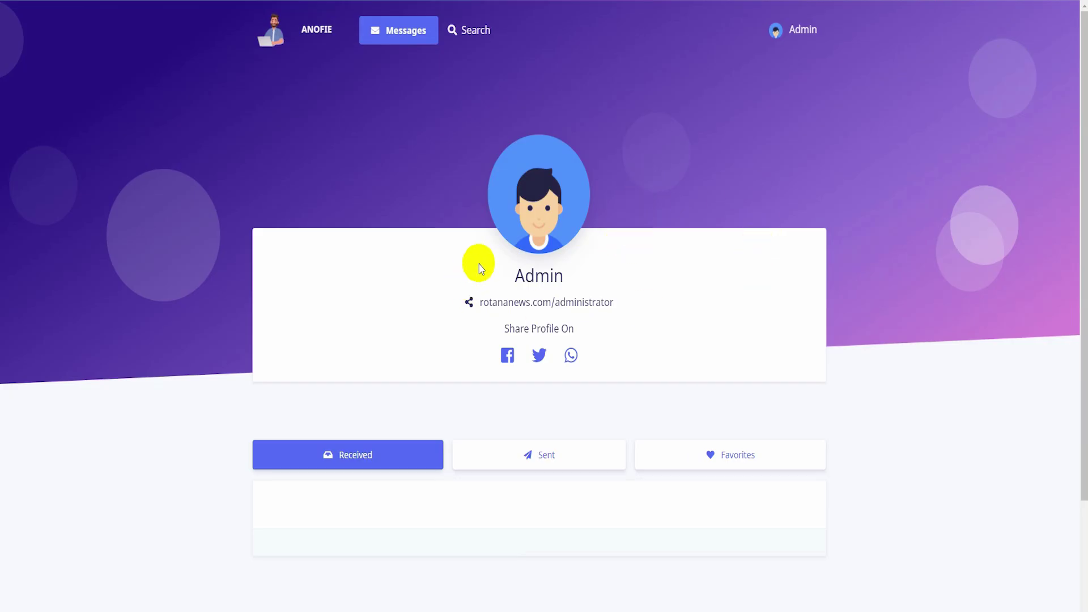
Reload the homepage and switch the site language from English to Arabic in the footer.
{"action": "scroll", "coordinate": [510, 258], "scroll_direction": "down", "scroll_amount": 3}
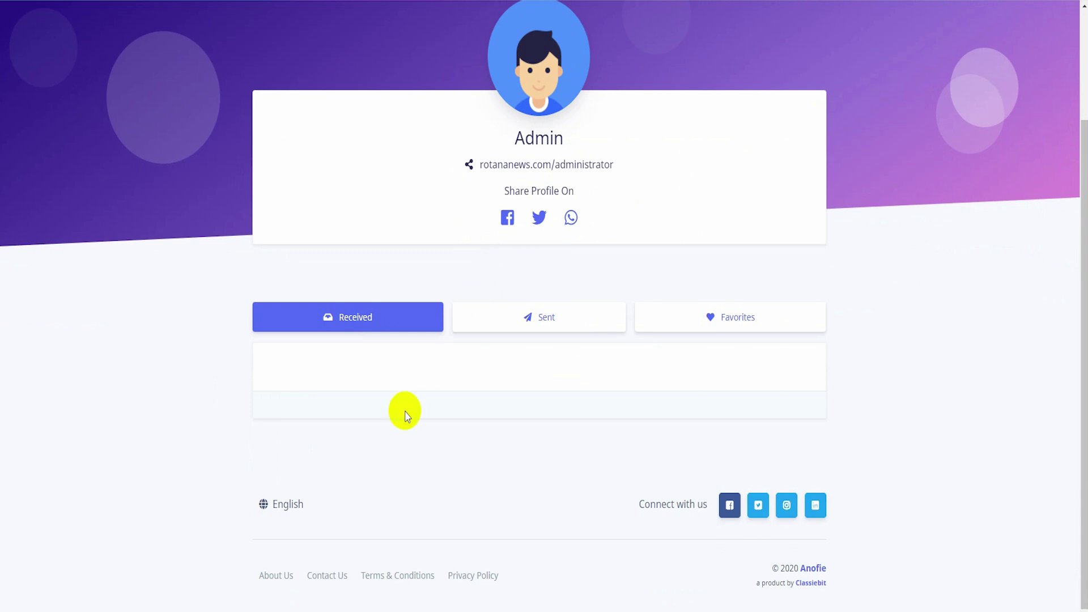
{"action": "left_click", "coordinate": [284, 510]}
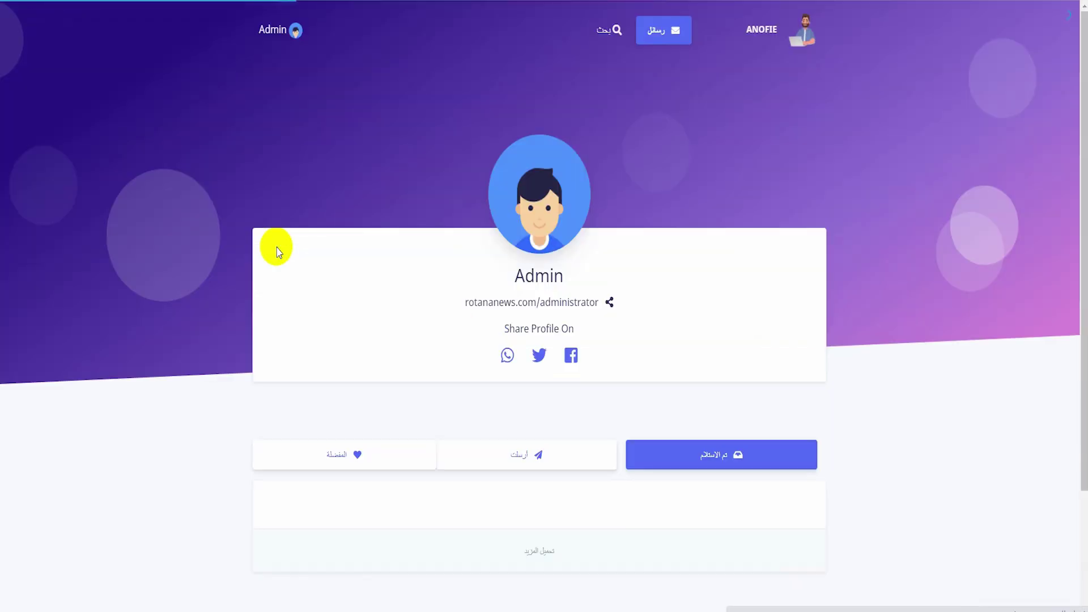
{"action": "scroll", "coordinate": [510, 368], "scroll_direction": "down", "scroll_amount": 3}
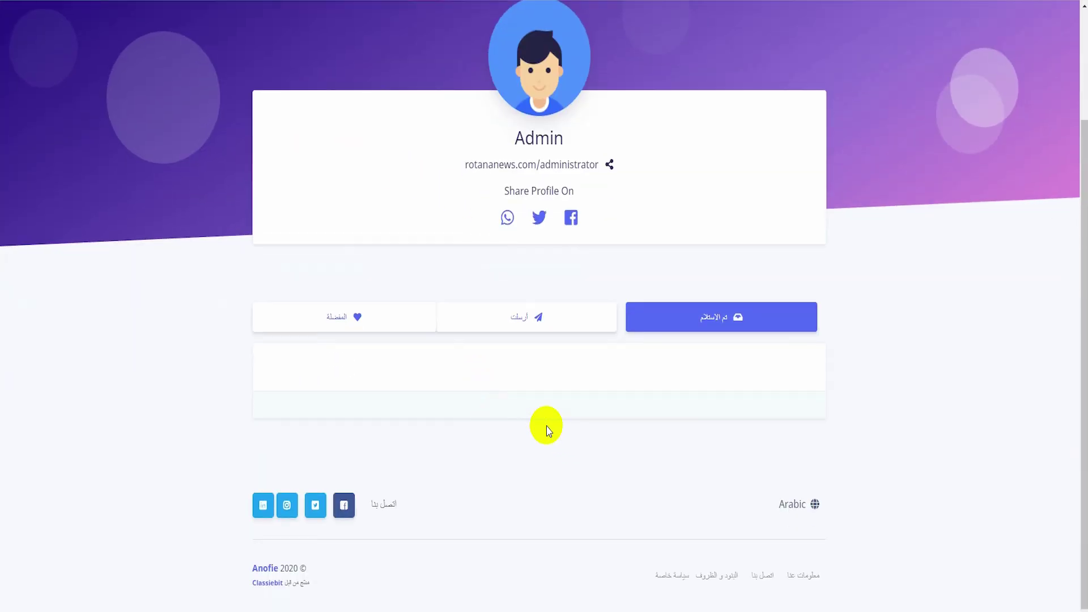
{"action": "scroll", "coordinate": [539, 539], "scroll_direction": "up", "scroll_amount": 3}
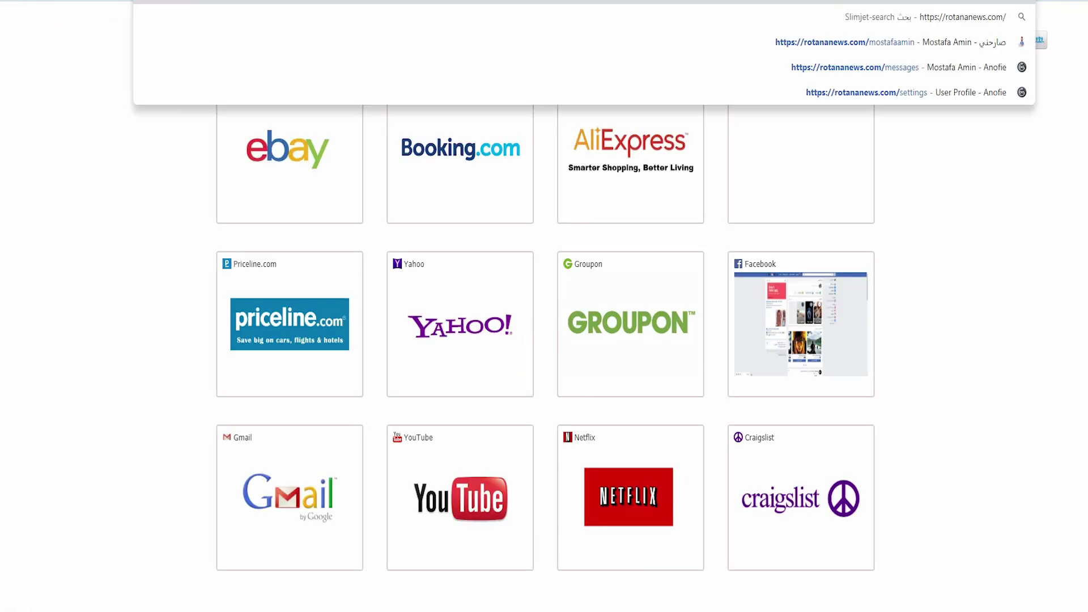
{"action": "key", "text": "Return"}
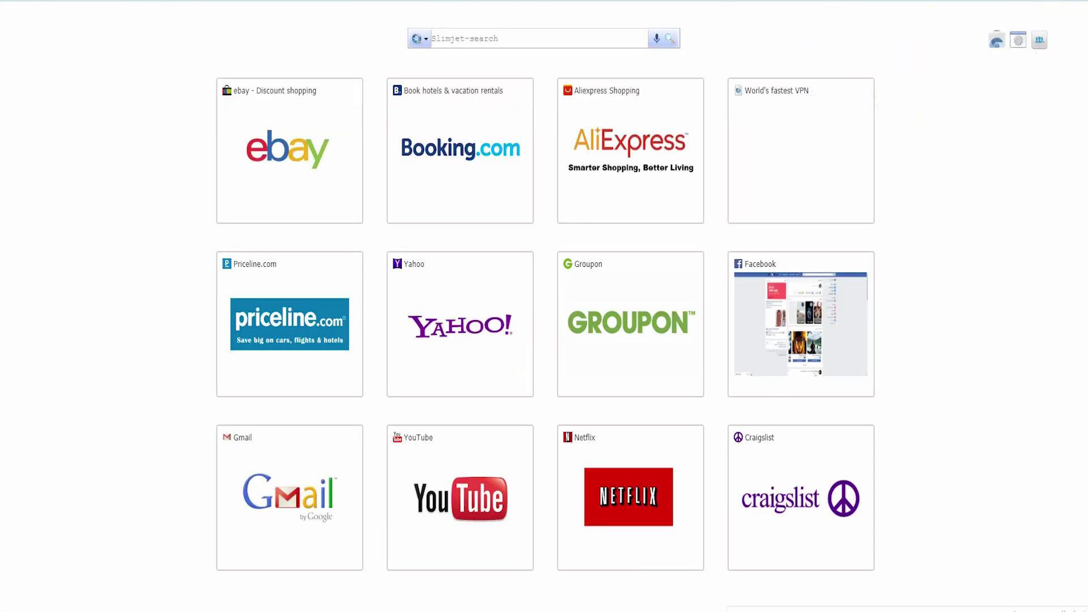
{"action": "scroll", "coordinate": [419, 248], "scroll_direction": "down", "scroll_amount": 10}
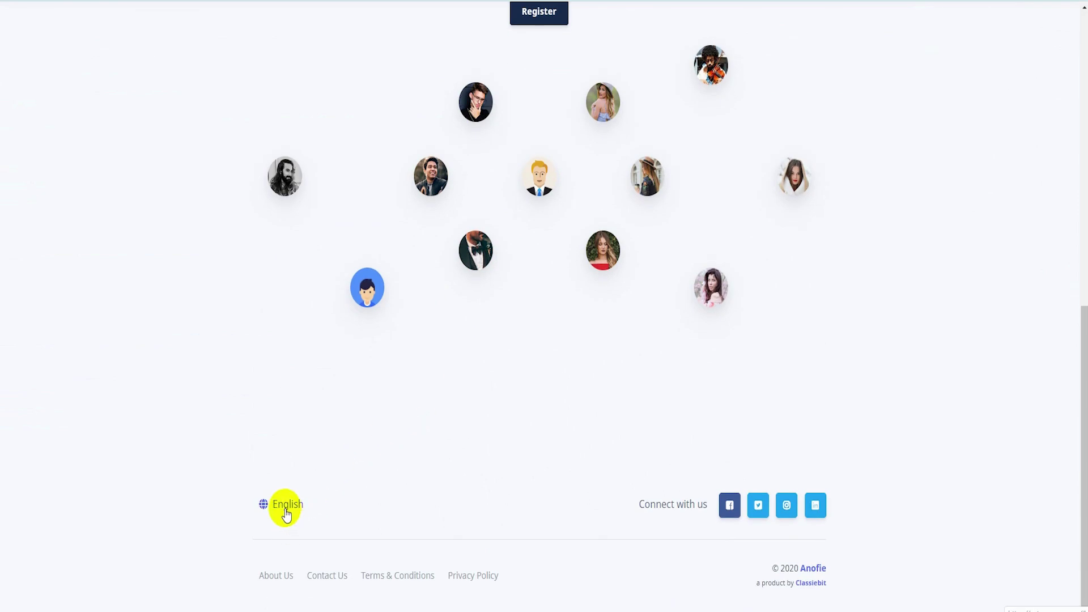
{"action": "left_click", "coordinate": [286, 509]}
{"action": "left_click", "coordinate": [279, 247]}
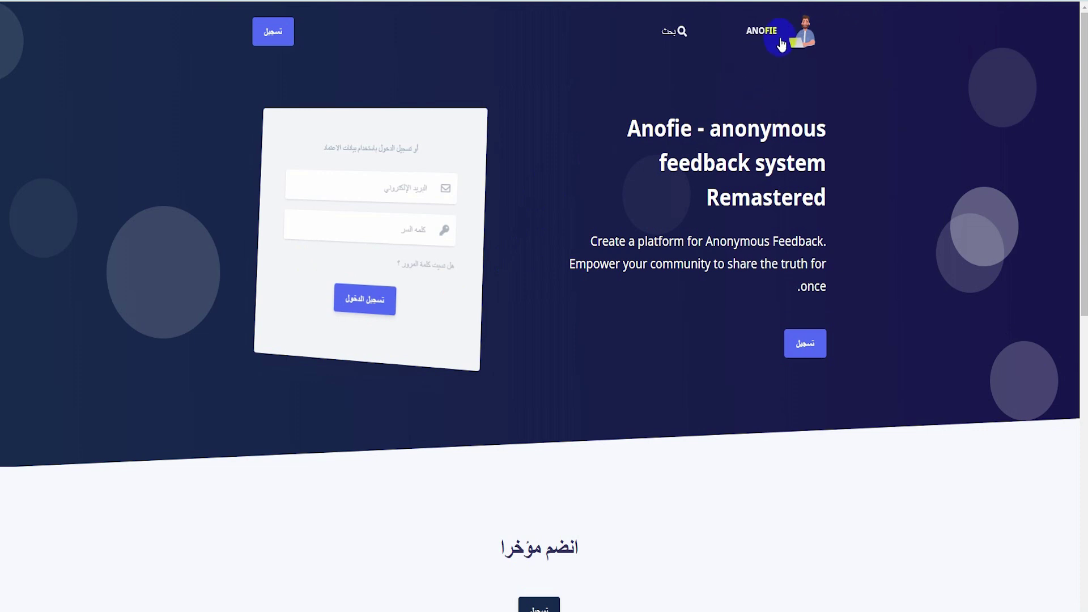
{"action": "scroll", "coordinate": [449, 284], "scroll_direction": "down", "scroll_amount": 10}
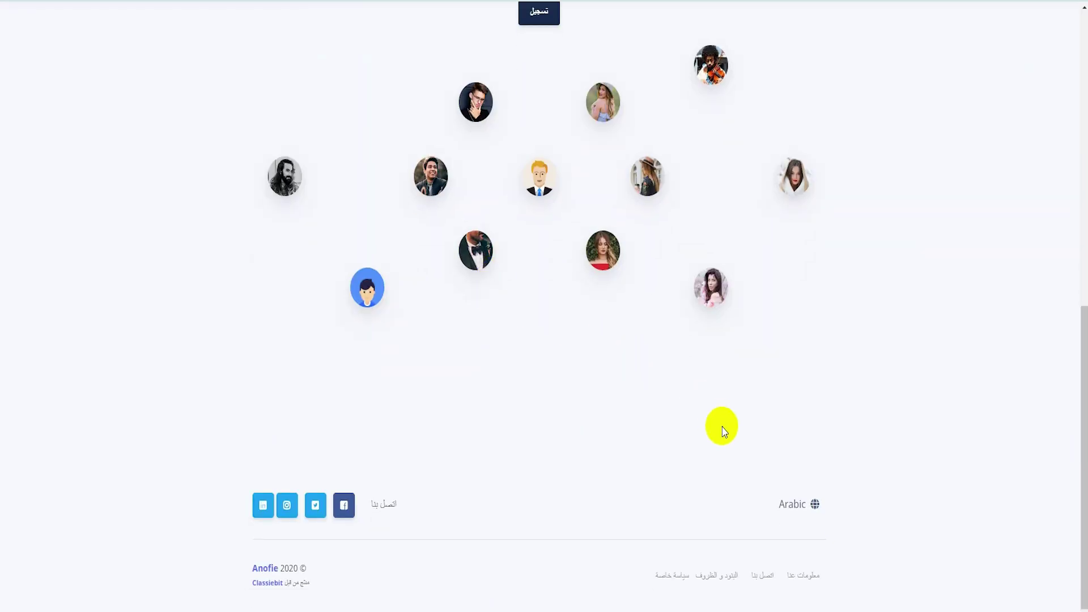
{"action": "scroll", "coordinate": [636, 439], "scroll_direction": "up", "scroll_amount": 5}
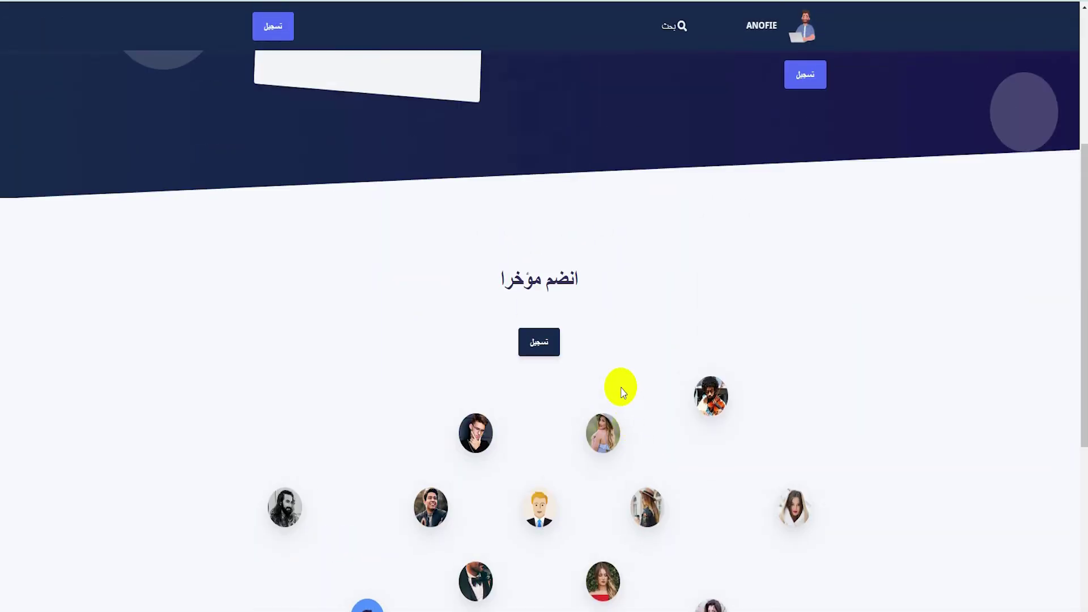
{"action": "scroll", "coordinate": [619, 395], "scroll_direction": "up", "scroll_amount": 5}
Open the Admin account dropdown in the header.
{"action": "triple_click", "coordinate": [749, 150]}
{"action": "left_click", "coordinate": [752, 224]}
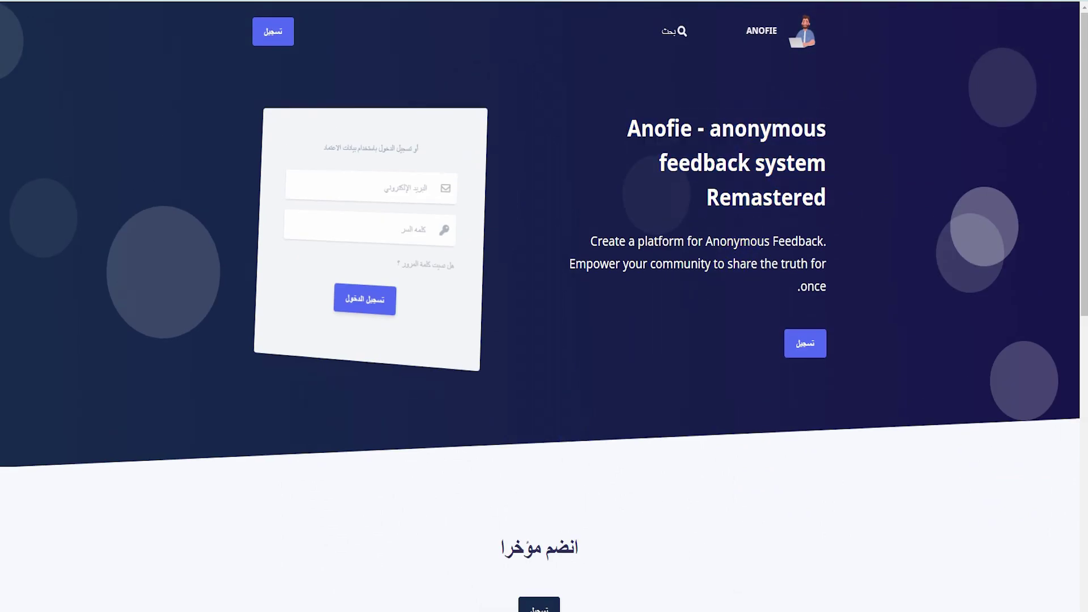
{"action": "left_click", "coordinate": [285, 34]}
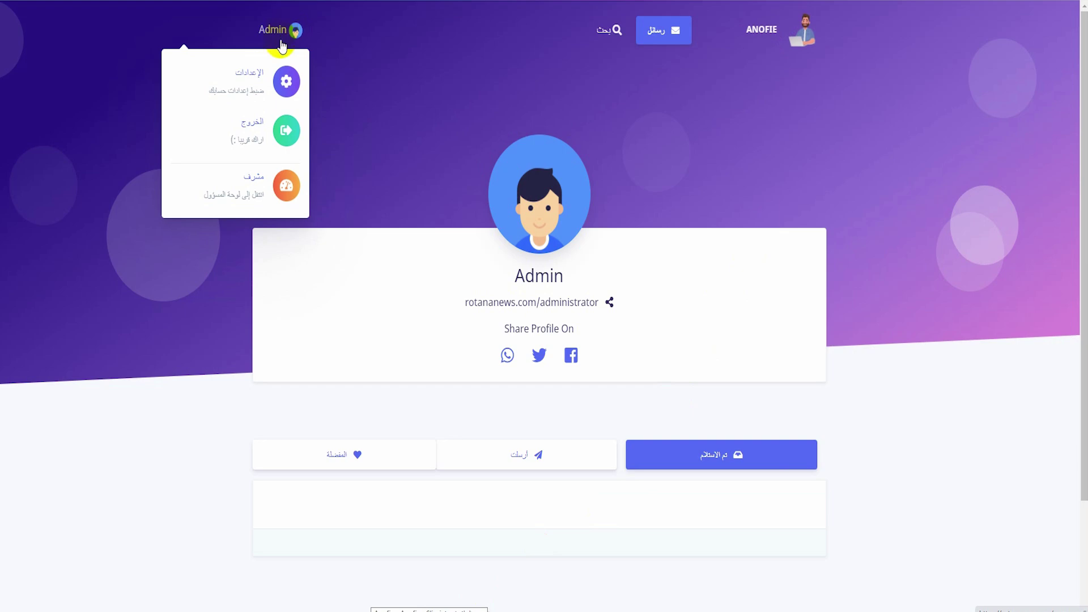
Enter the admin panel, switch it to English and dismiss the Google Translate prompt.
{"action": "left_click", "coordinate": [252, 195]}
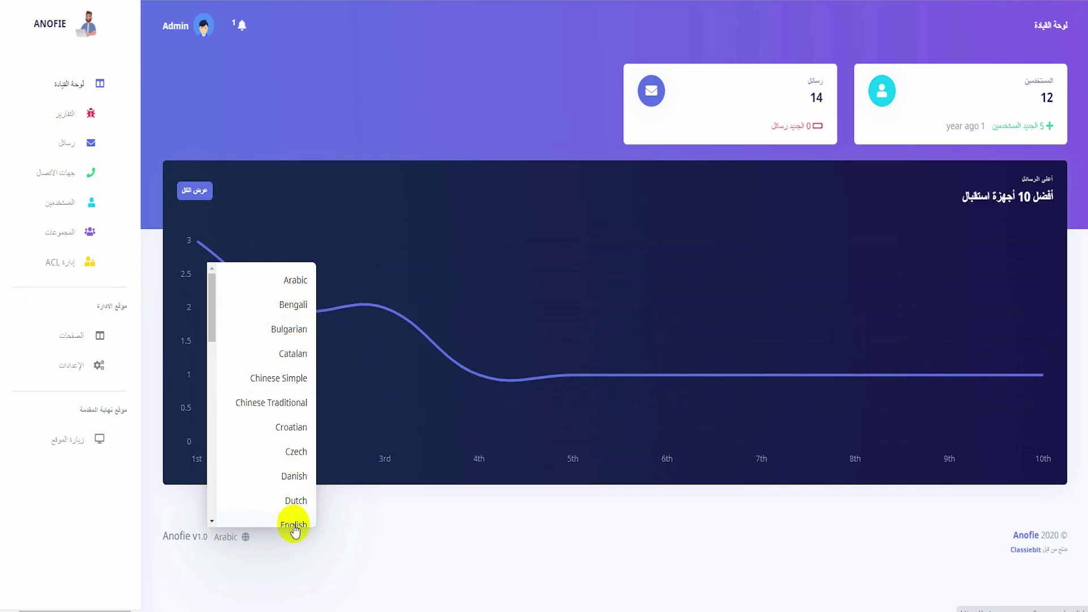
{"action": "left_click", "coordinate": [293, 521]}
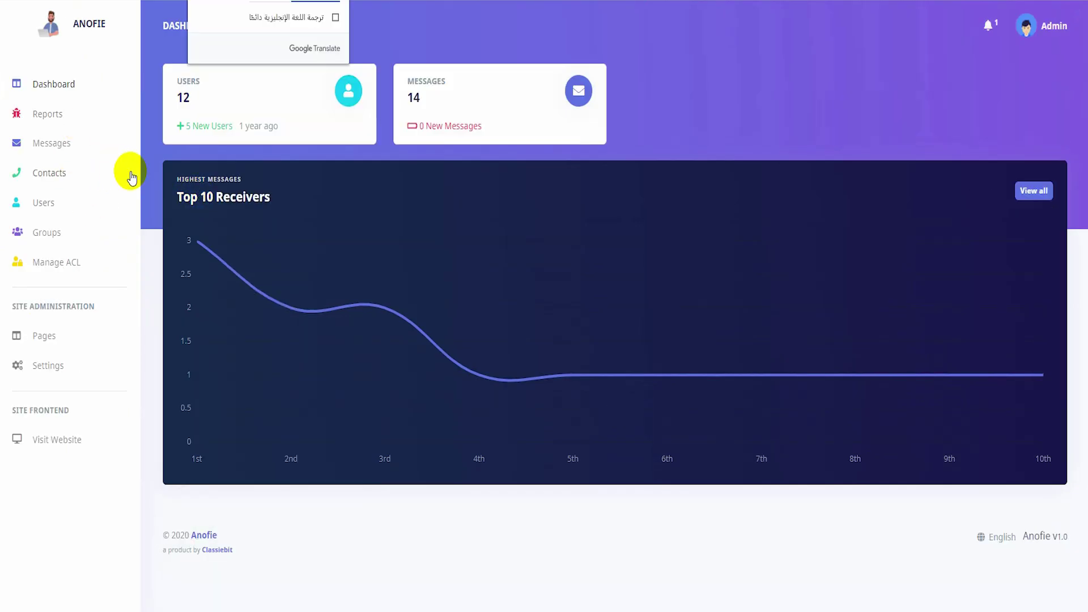
{"action": "left_click", "coordinate": [154, 161]}
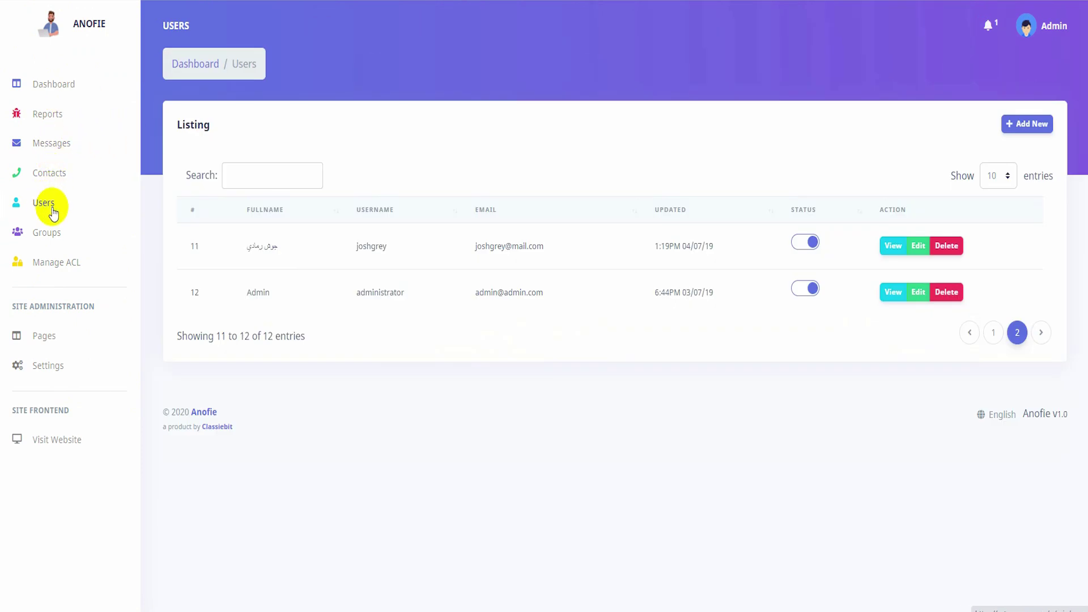
Go to page 2 of Users and edit the Admin account.
{"action": "left_click", "coordinate": [45, 212]}
{"action": "scroll", "coordinate": [953, 408], "scroll_direction": "down", "scroll_amount": 2}
{"action": "scroll", "coordinate": [953, 409], "scroll_direction": "down", "scroll_amount": 2}
{"action": "left_click", "coordinate": [1009, 492]}
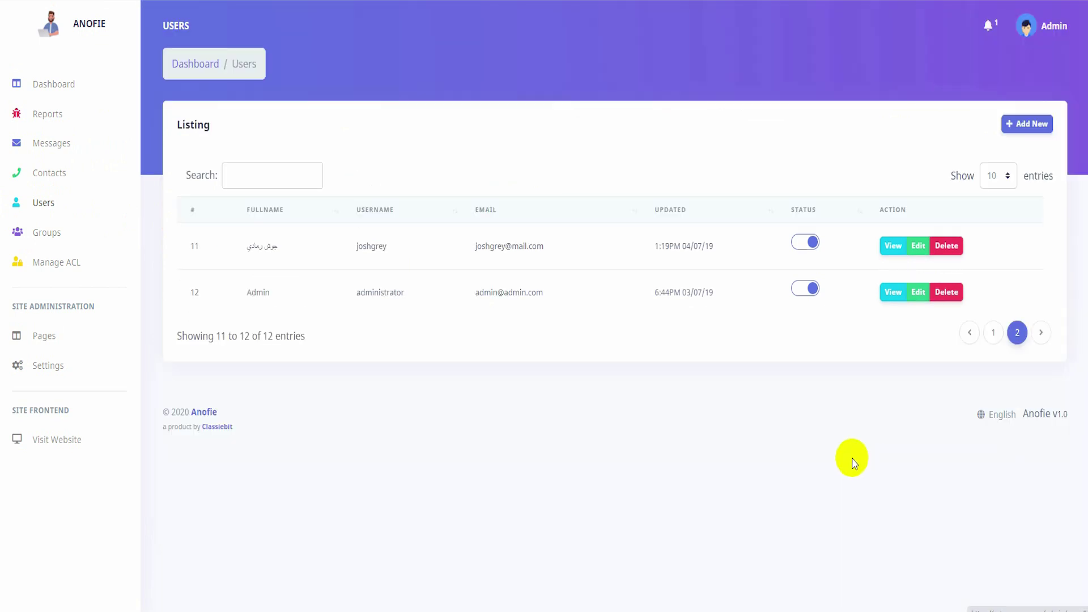
{"action": "double_click", "coordinate": [372, 293]}
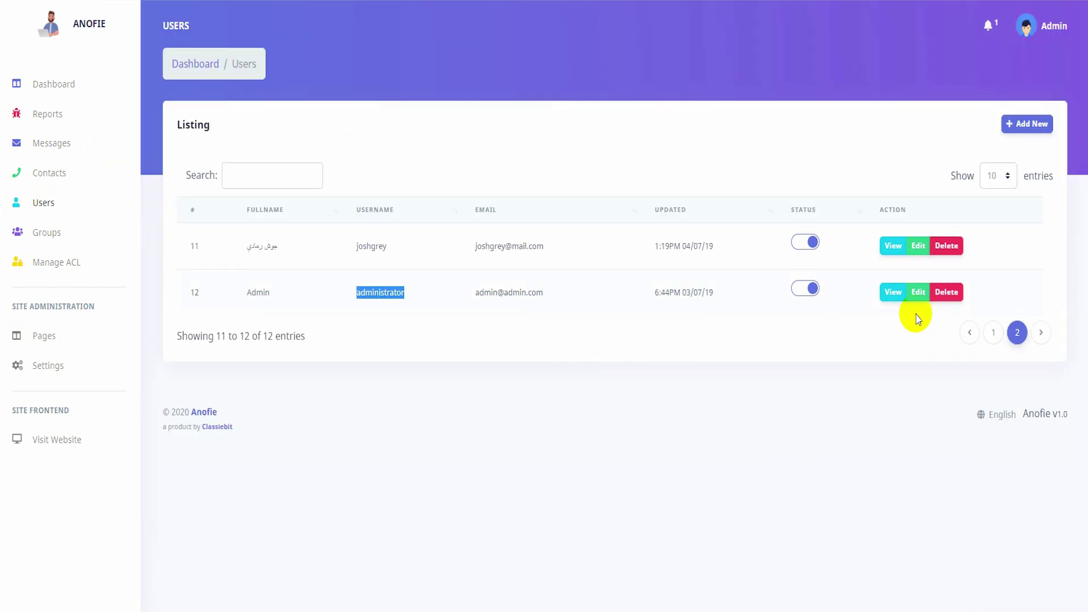
{"action": "left_click", "coordinate": [918, 292]}
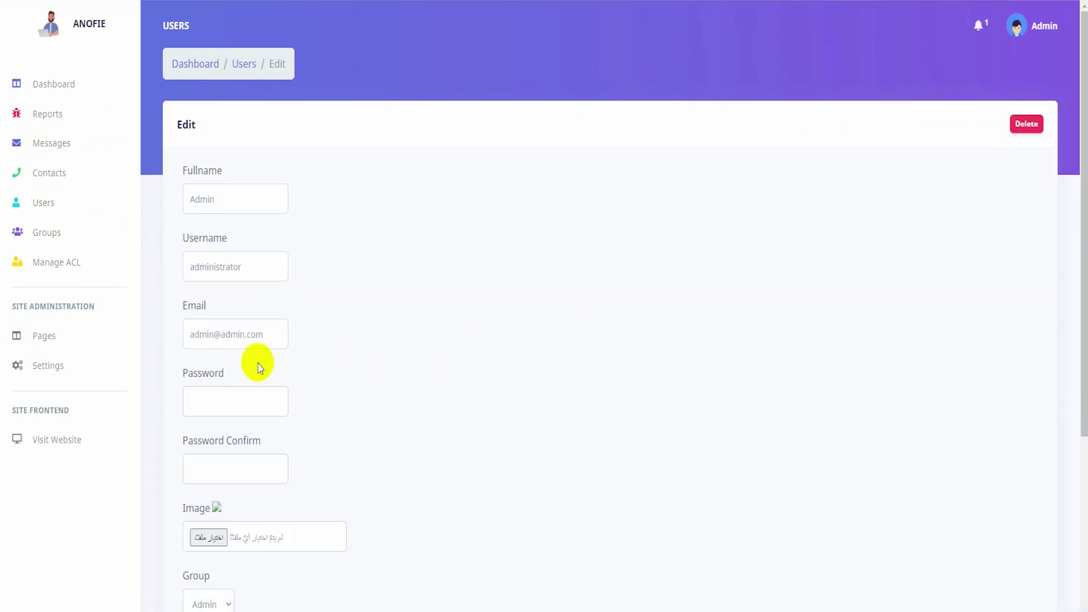
Review the Admin user's Email and Password fields in the edit form.
{"action": "scroll", "coordinate": [266, 368], "scroll_direction": "down", "scroll_amount": 3}
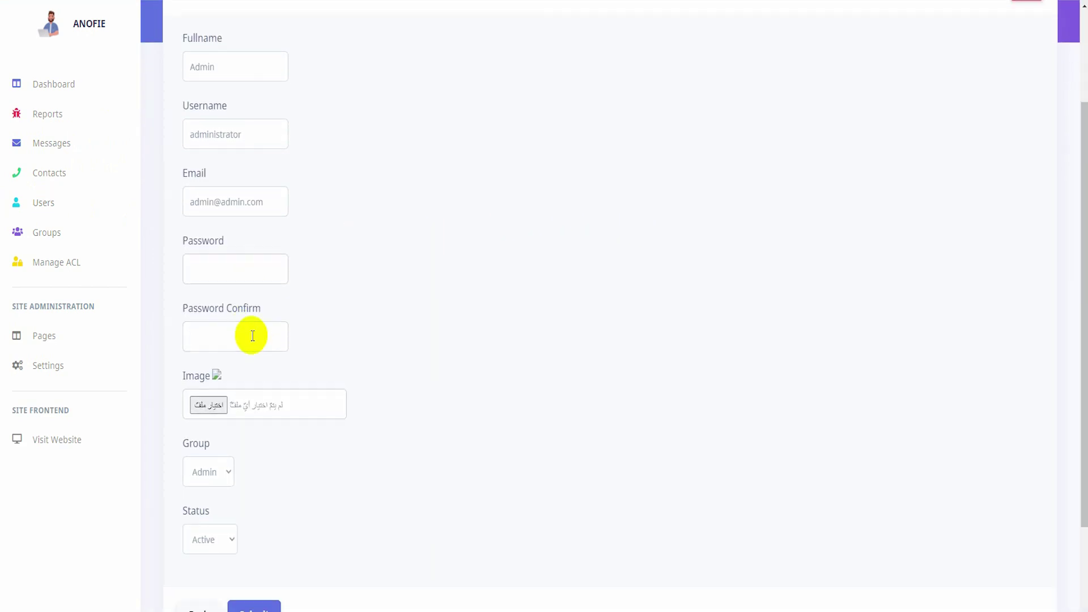
{"action": "scroll", "coordinate": [247, 289], "scroll_direction": "up", "scroll_amount": 1}
{"action": "triple_click", "coordinate": [240, 269]}
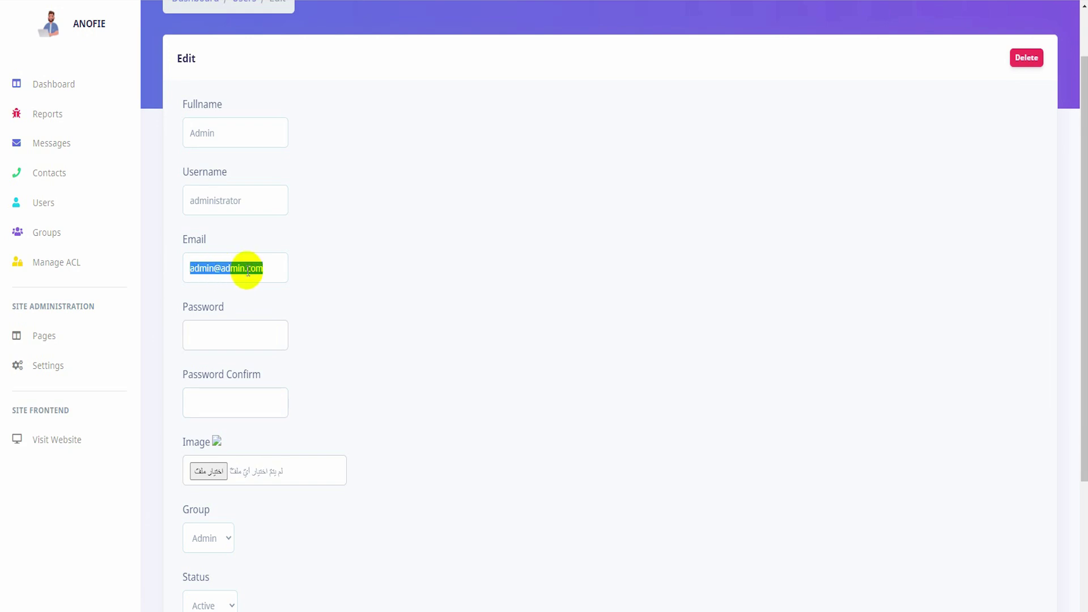
{"action": "scroll", "coordinate": [212, 331], "scroll_direction": "down", "scroll_amount": 1}
{"action": "left_click", "coordinate": [223, 335]}
{"action": "scroll", "coordinate": [223, 328], "scroll_direction": "down", "scroll_amount": 1}
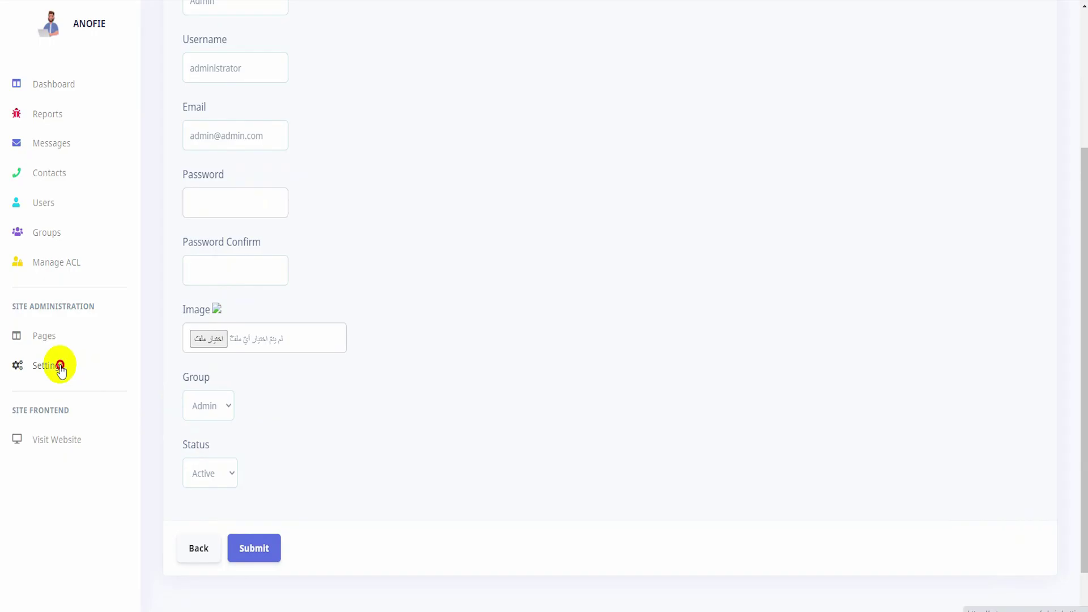
In General settings, upload Logo.png as the Site Logo.
{"action": "left_click", "coordinate": [61, 369]}
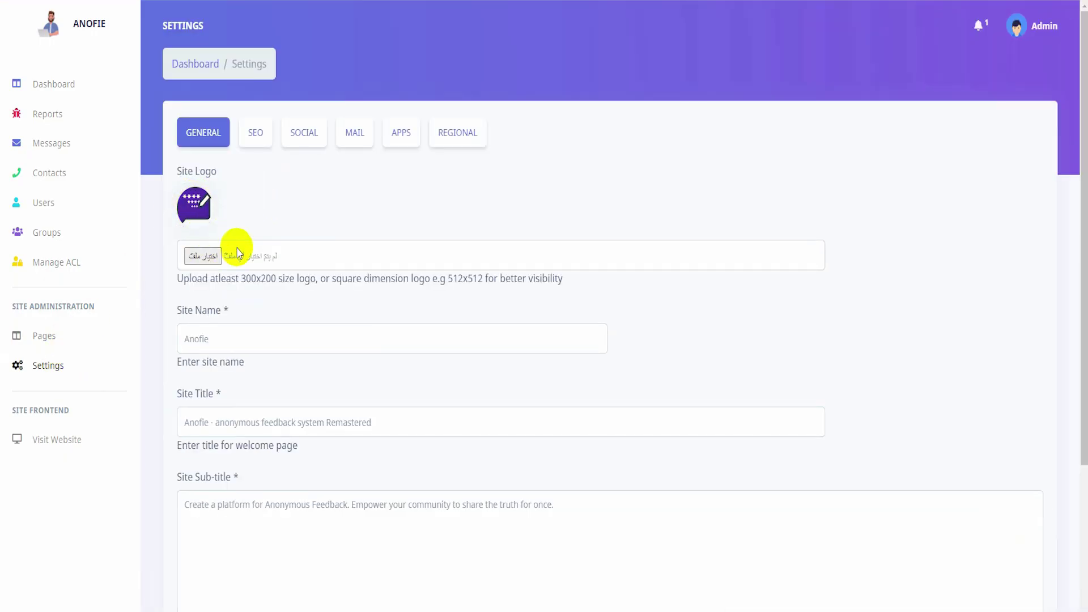
{"action": "double_click", "coordinate": [242, 282]}
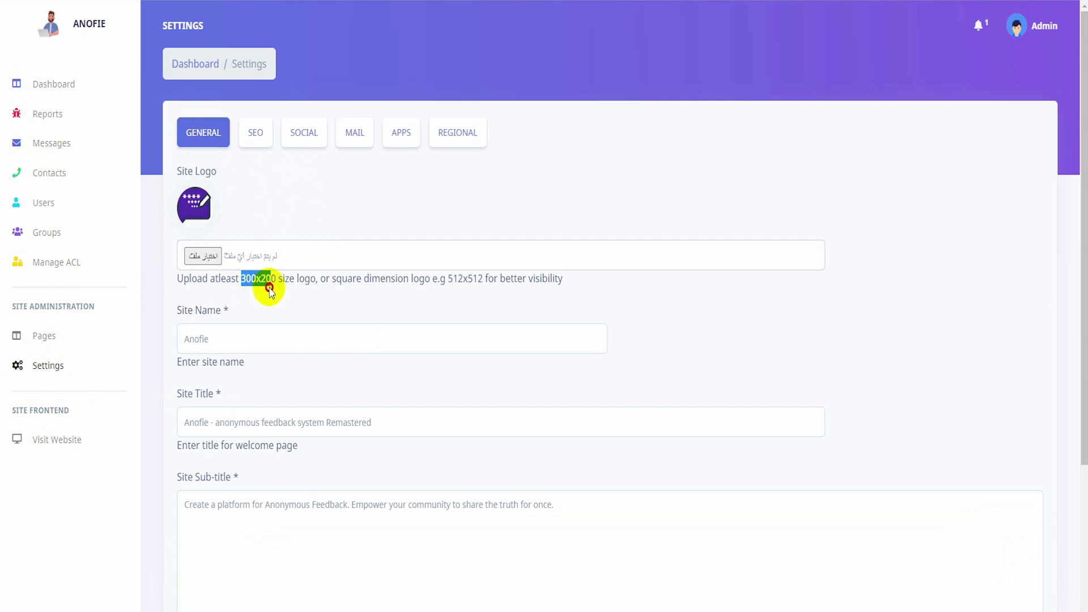
{"action": "left_click", "coordinate": [211, 257]}
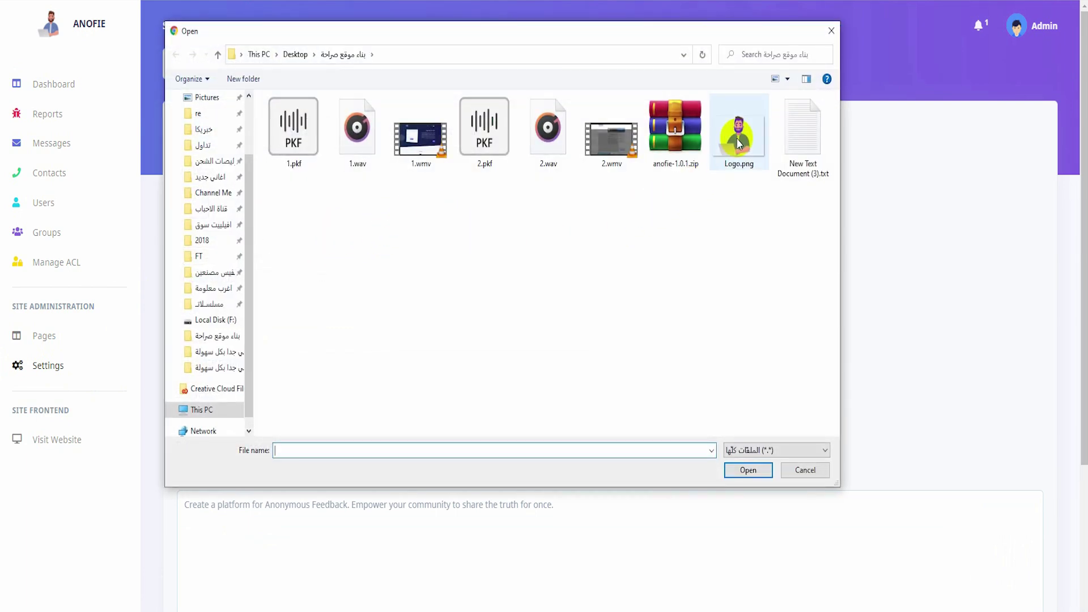
{"action": "double_click", "coordinate": [738, 133]}
{"action": "left_click", "coordinate": [372, 267]}
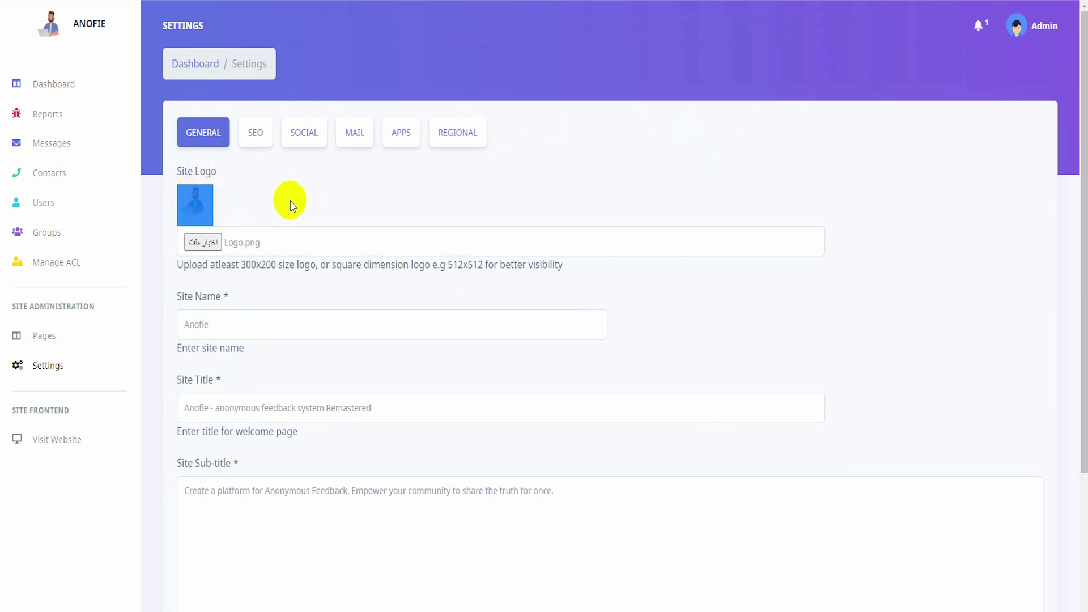
{"action": "left_click", "coordinate": [291, 292]}
Rename the site to صارحني and set the title to موقع ارسال رسائل مجهولة.
{"action": "double_click", "coordinate": [252, 322]}
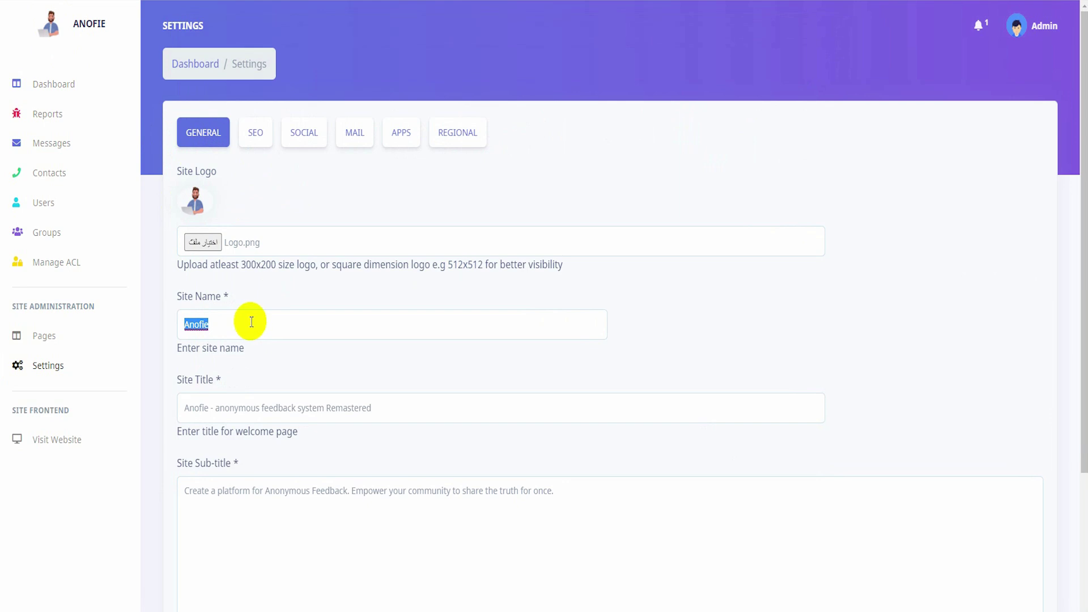
{"action": "type", "text": "صارجني"}
{"action": "triple_click", "coordinate": [378, 402]}
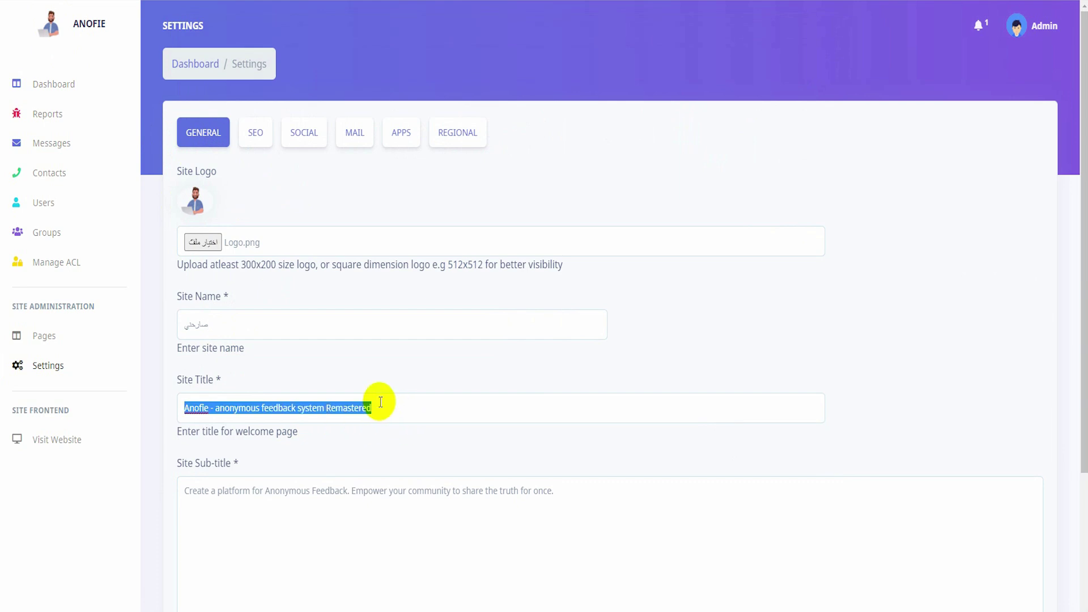
{"action": "type", "text": "مو"}
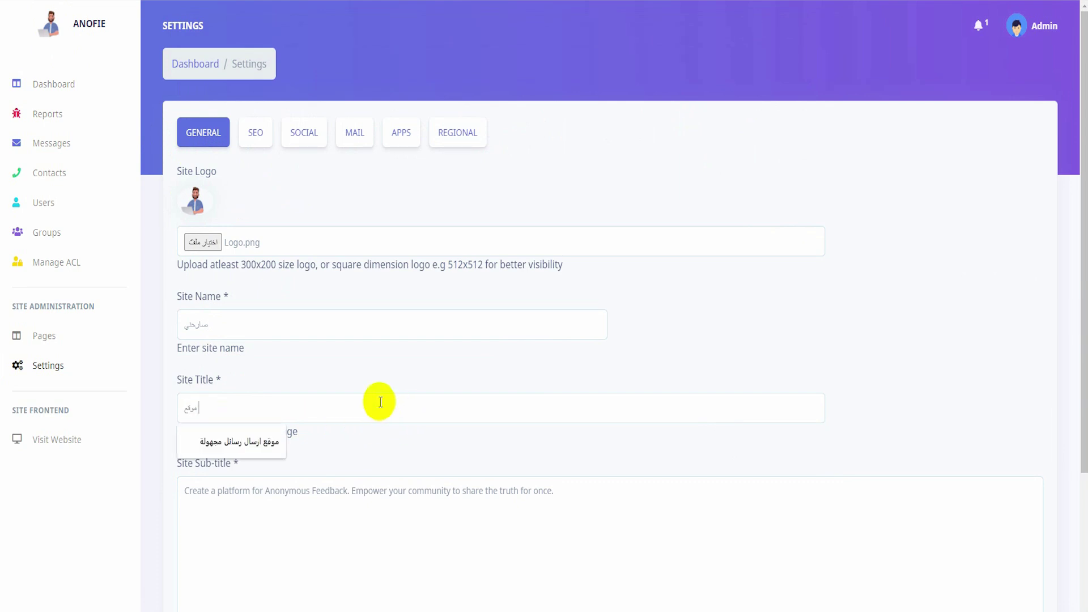
{"action": "type", "text": "قع"}
{"action": "left_click", "coordinate": [235, 442]}
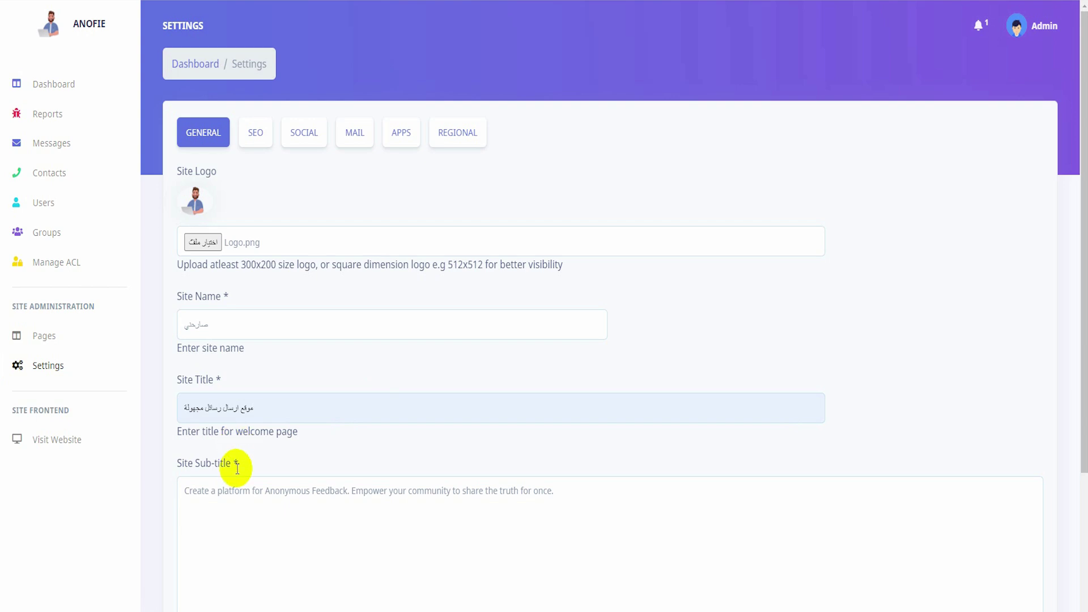
{"action": "scroll", "coordinate": [298, 551], "scroll_direction": "down", "scroll_amount": 3}
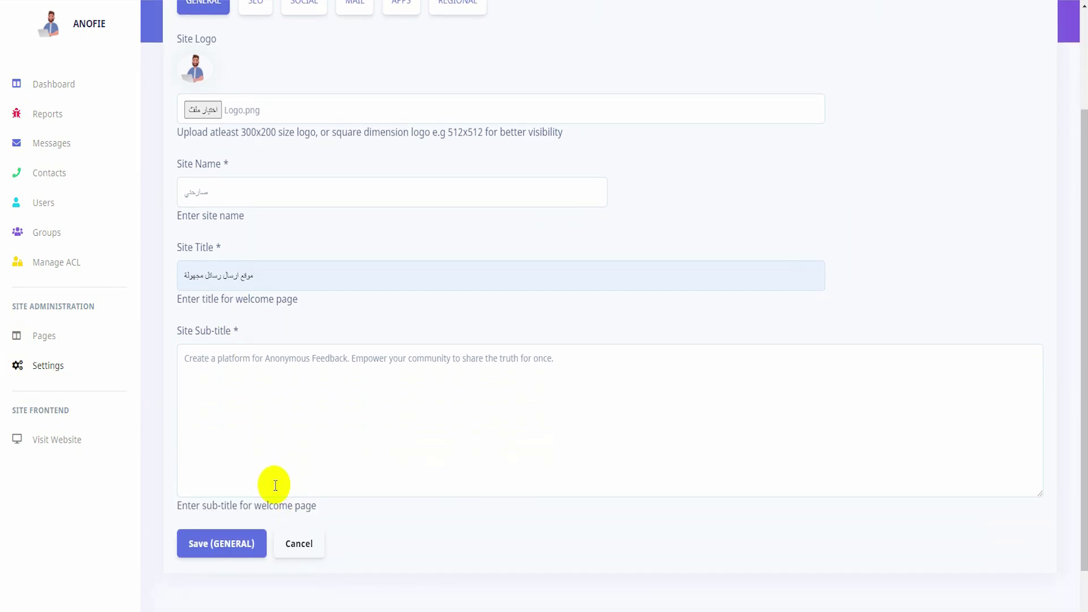
{"action": "triple_click", "coordinate": [351, 358]}
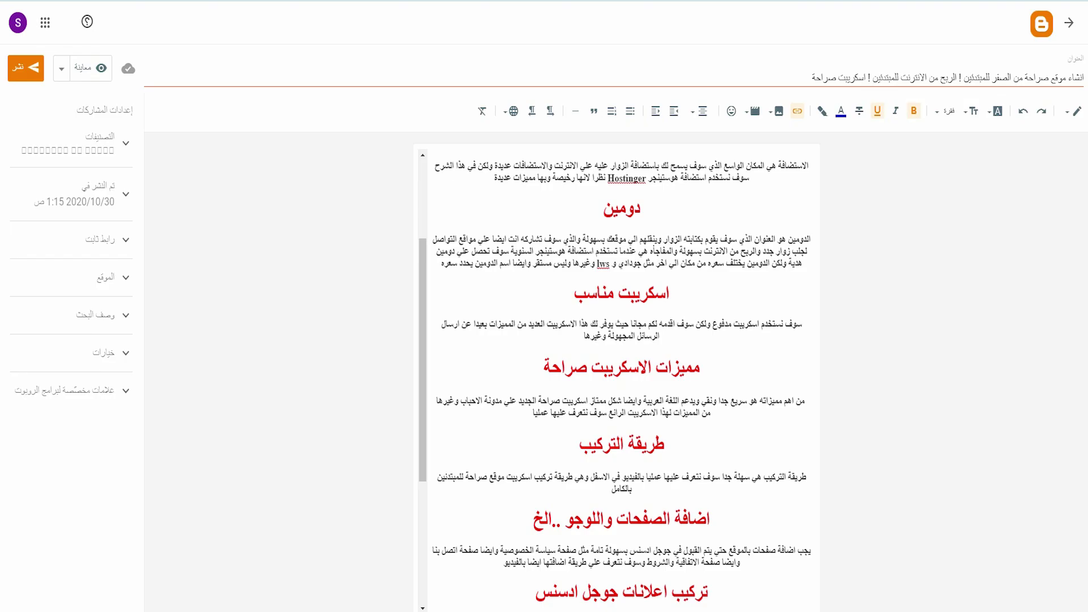
Paste the Blogger post's opening Arabic paragraph into Site Sub-title.
{"action": "scroll", "coordinate": [703, 187], "scroll_direction": "up", "scroll_amount": 3}
{"action": "left_click_drag", "start_coordinate": [802, 220], "coordinate": [612, 235]}
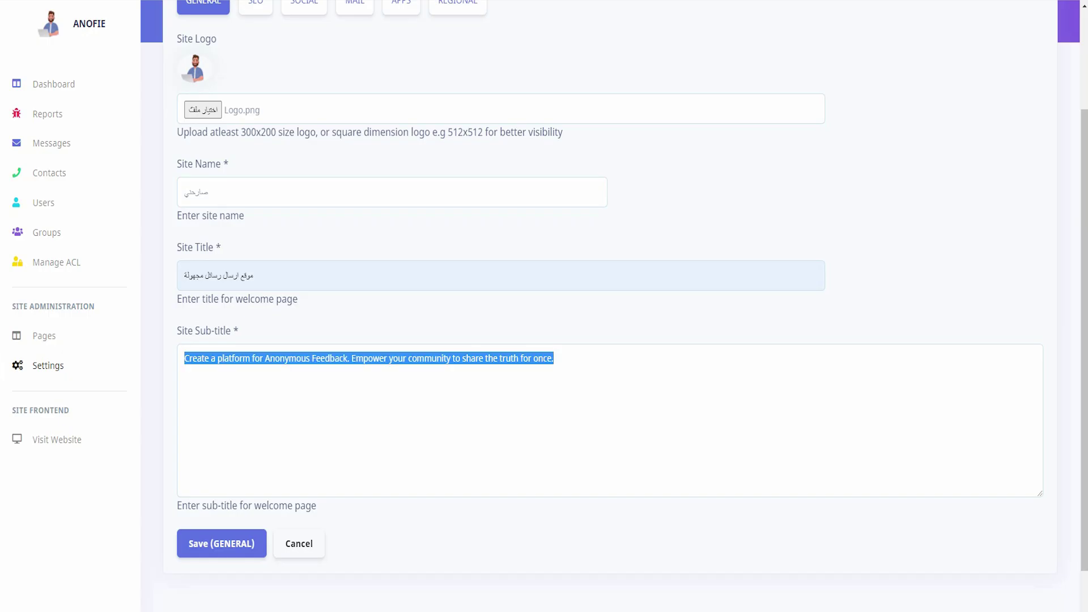
{"action": "type", "text": "موقع صراحة هو موقع رسائل مجهولة يمكن للاشخاص الاستفادة منها عن طريق اصدار مشاعرهم تجاه الاخرين بدون معرفة الطرف الراسل وهويته تماما وهذه الطريقة رائعة لبناء مجتمع بناء"}
{"action": "key", "text": "ctrl+a"}
{"action": "key", "text": "End"}
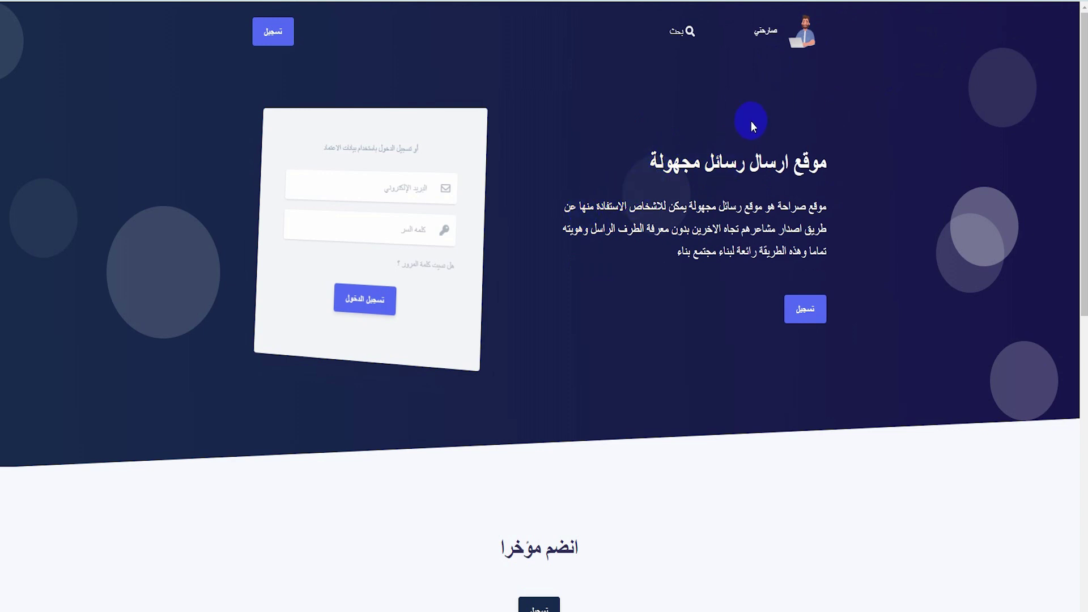
{"action": "scroll", "coordinate": [726, 249], "scroll_direction": "down", "scroll_amount": 5}
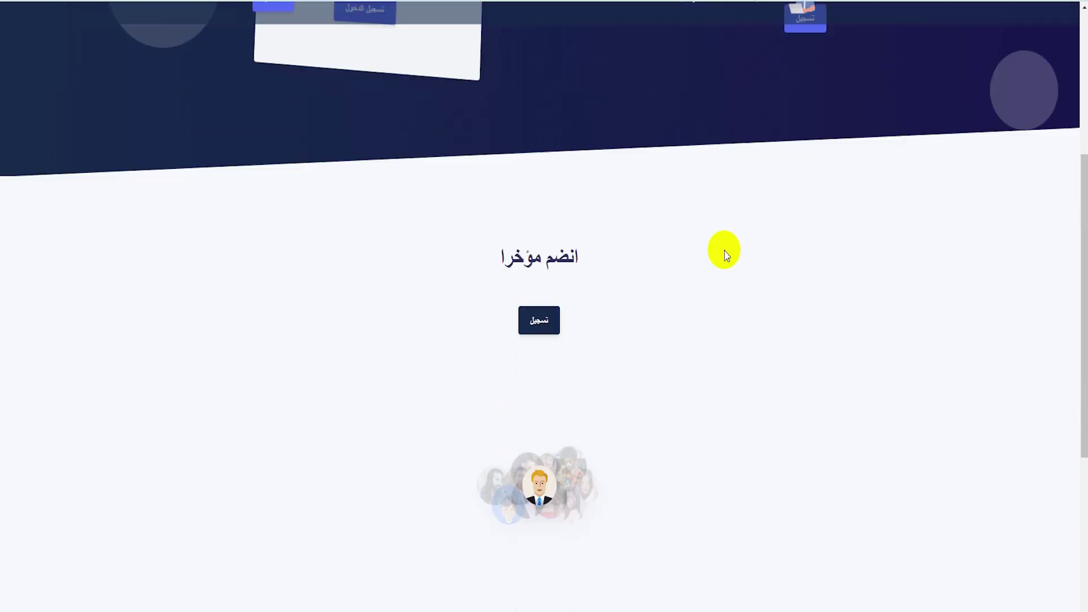
{"action": "scroll", "coordinate": [724, 250], "scroll_direction": "down", "scroll_amount": 1}
{"action": "scroll", "coordinate": [723, 266], "scroll_direction": "up", "scroll_amount": 6}
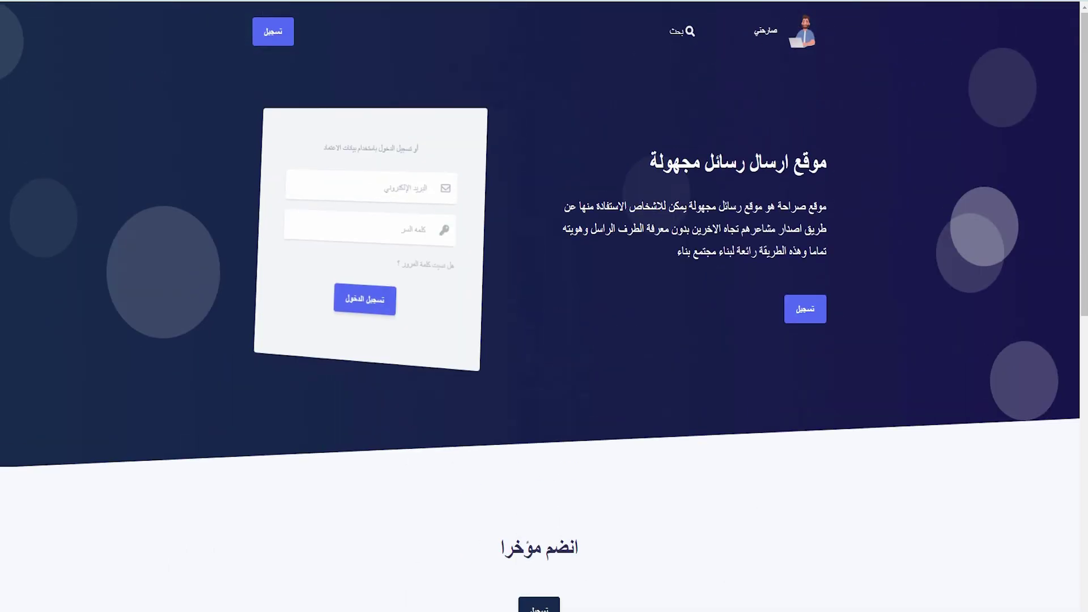
{"action": "scroll", "coordinate": [557, 315], "scroll_direction": "down", "scroll_amount": 10}
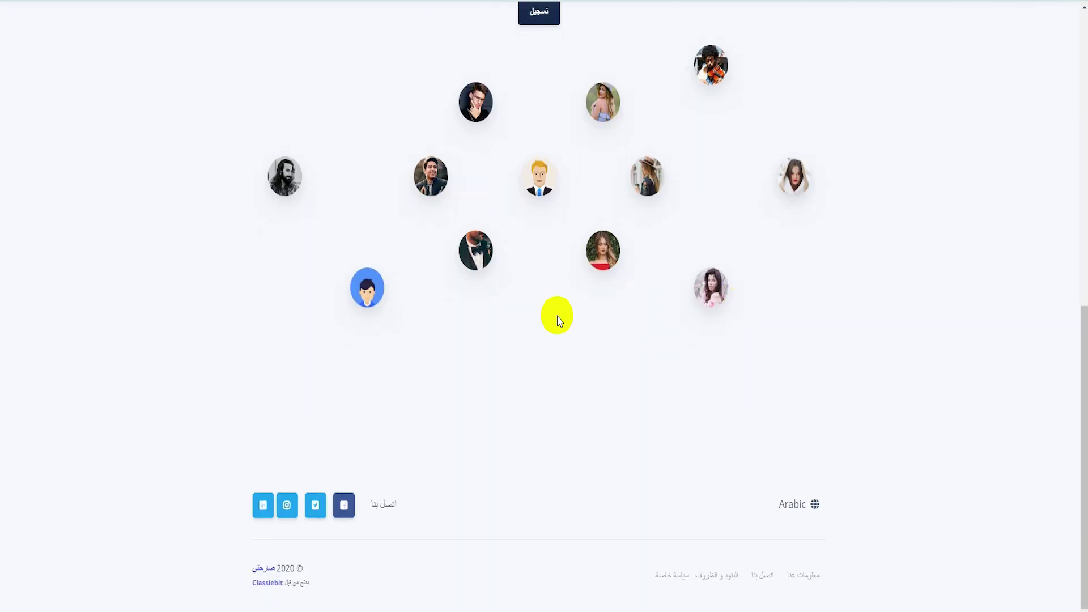
{"action": "left_click", "coordinate": [487, 115]}
{"action": "scroll", "coordinate": [541, 181], "scroll_direction": "down", "scroll_amount": 2}
{"action": "left_click", "coordinate": [566, 353]}
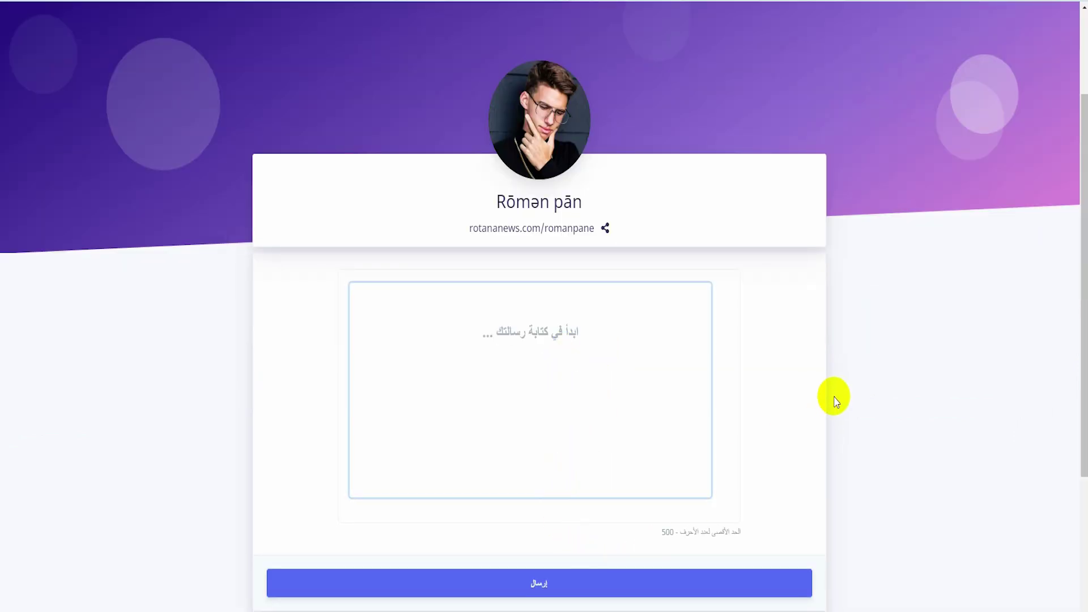
{"action": "scroll", "coordinate": [836, 98], "scroll_direction": "down", "scroll_amount": 6}
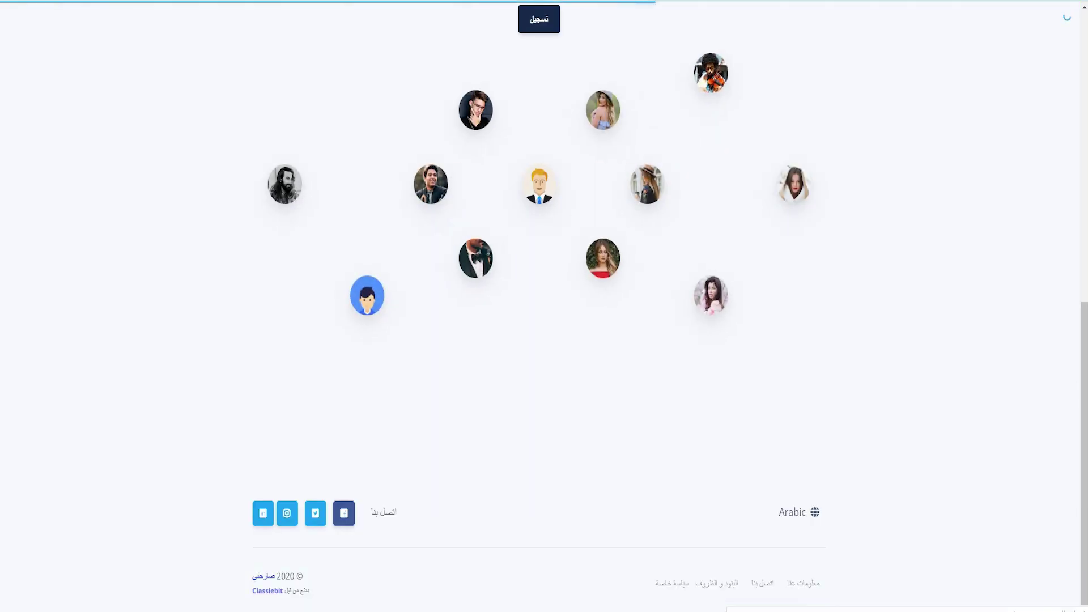
{"action": "scroll", "coordinate": [831, 96], "scroll_direction": "up", "scroll_amount": 5}
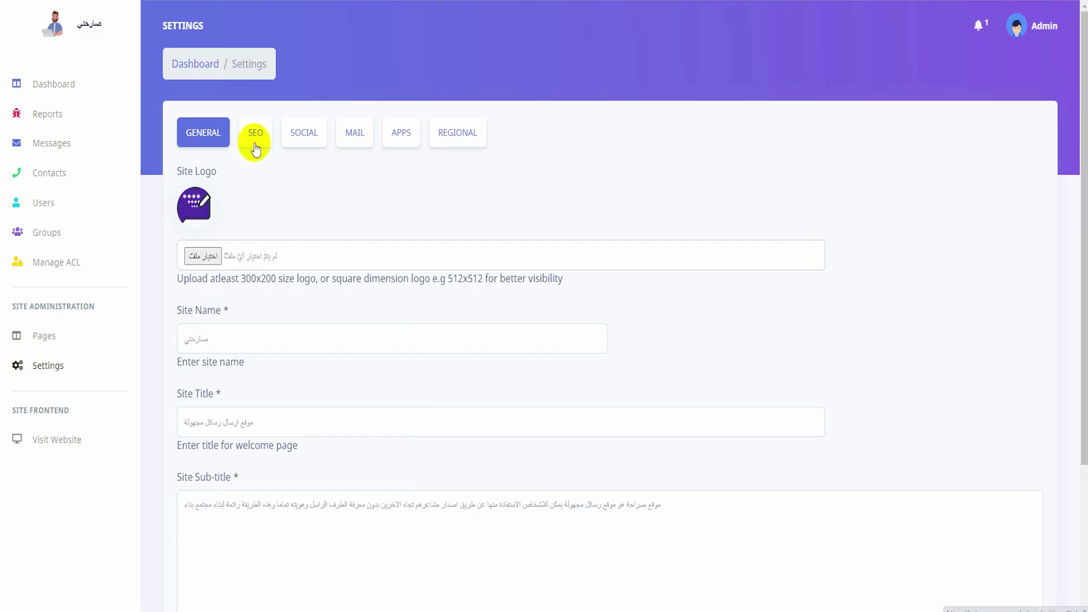
Review the SEO Meta Title, Meta Tags and Meta Description, then select the post's opening words.
{"action": "left_click", "coordinate": [255, 136]}
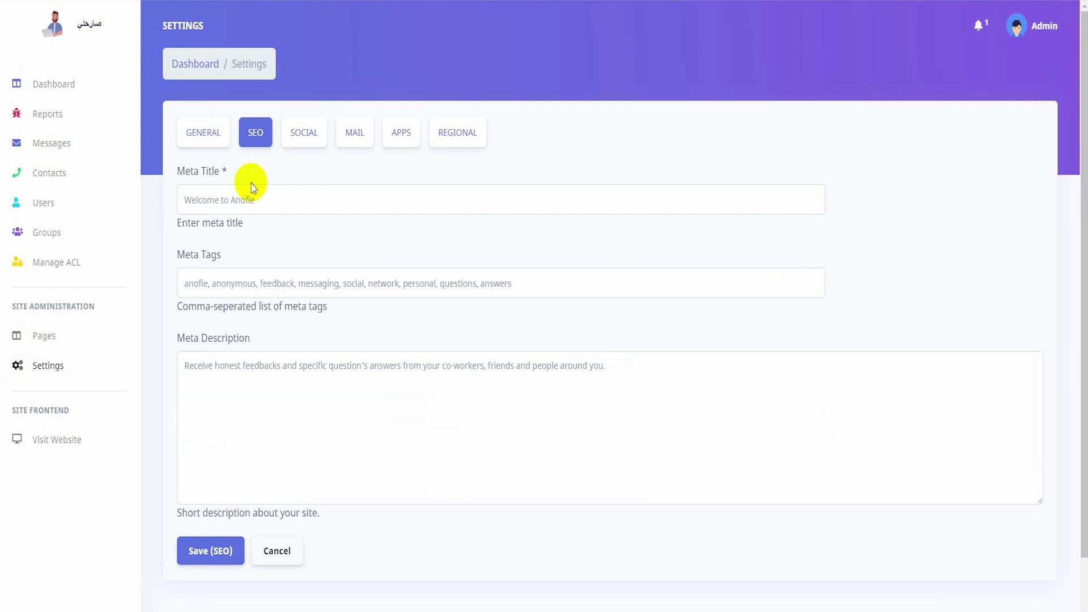
{"action": "left_click", "coordinate": [264, 204]}
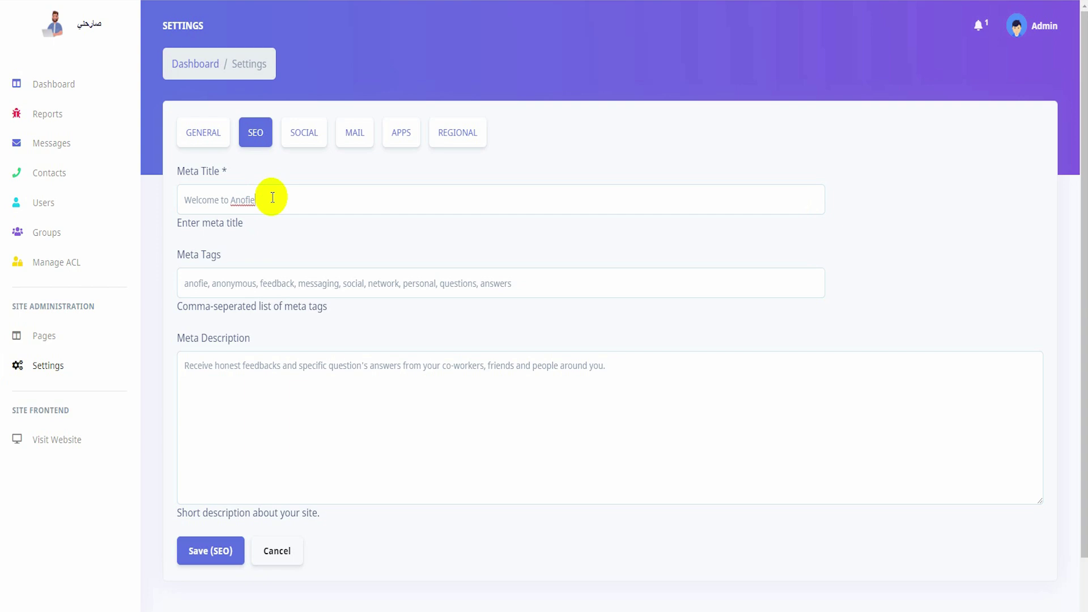
{"action": "triple_click", "coordinate": [257, 282]}
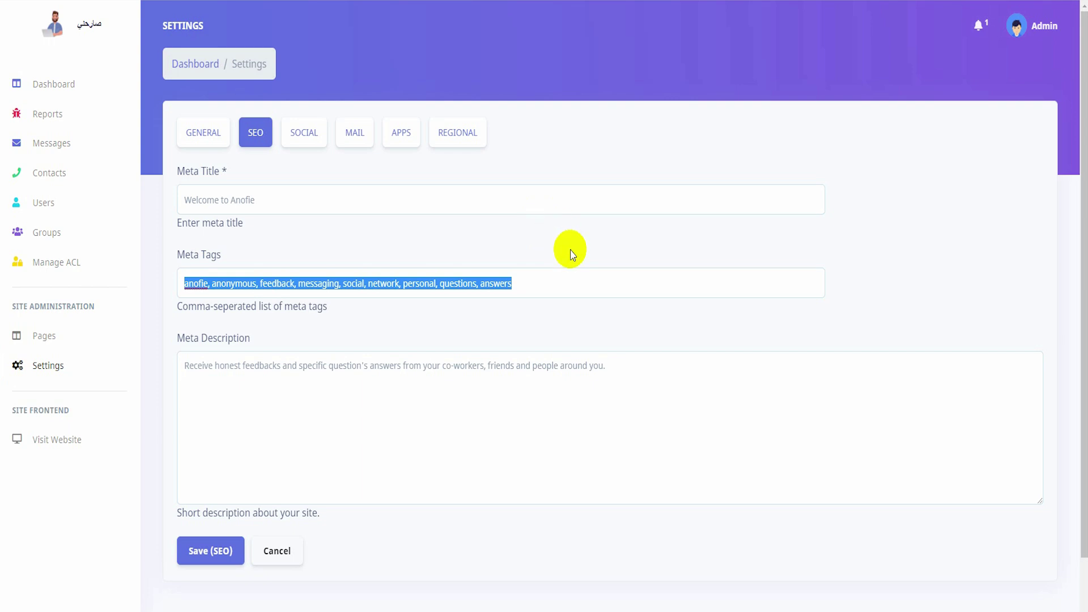
{"action": "scroll", "coordinate": [564, 247], "scroll_direction": "down", "scroll_amount": 1}
{"action": "triple_click", "coordinate": [461, 308]}
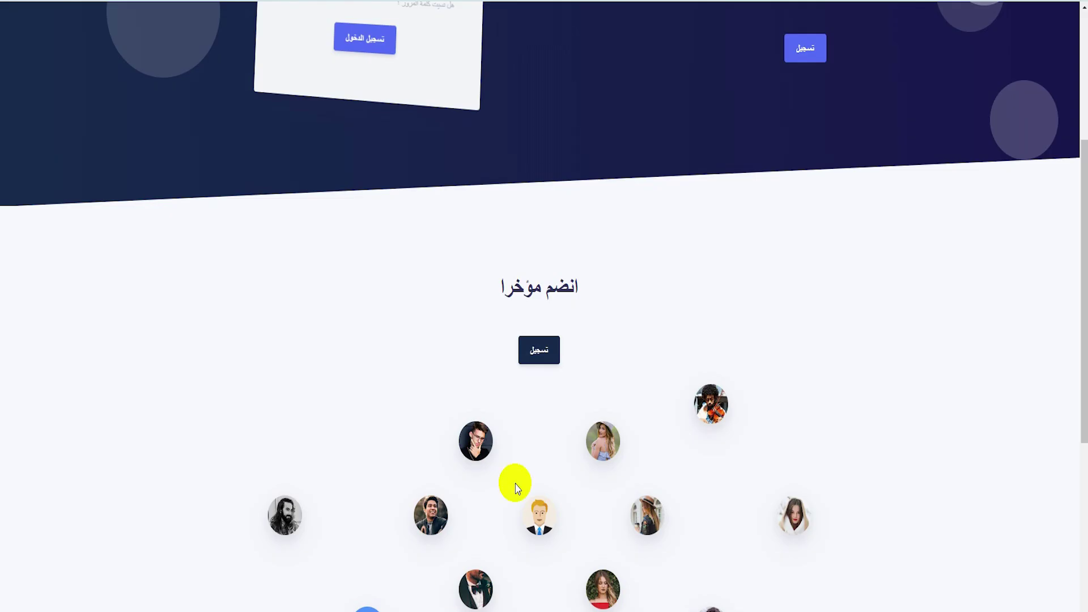
{"action": "scroll", "coordinate": [512, 482], "scroll_direction": "up", "scroll_amount": 3}
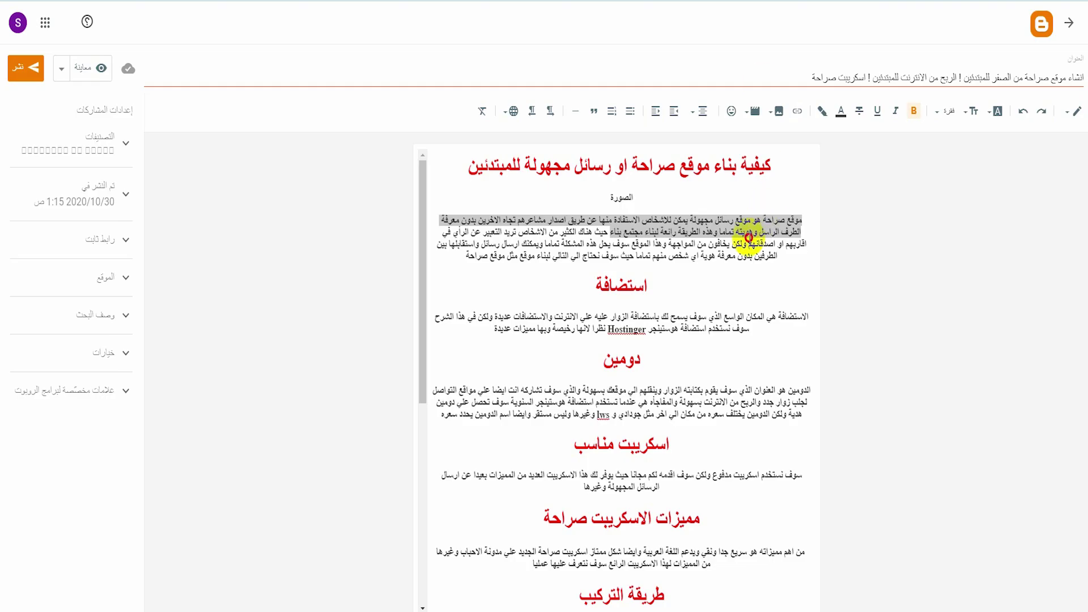
{"action": "left_click", "coordinate": [749, 238]}
{"action": "left_click_drag", "start_coordinate": [804, 218], "coordinate": [565, 219]}
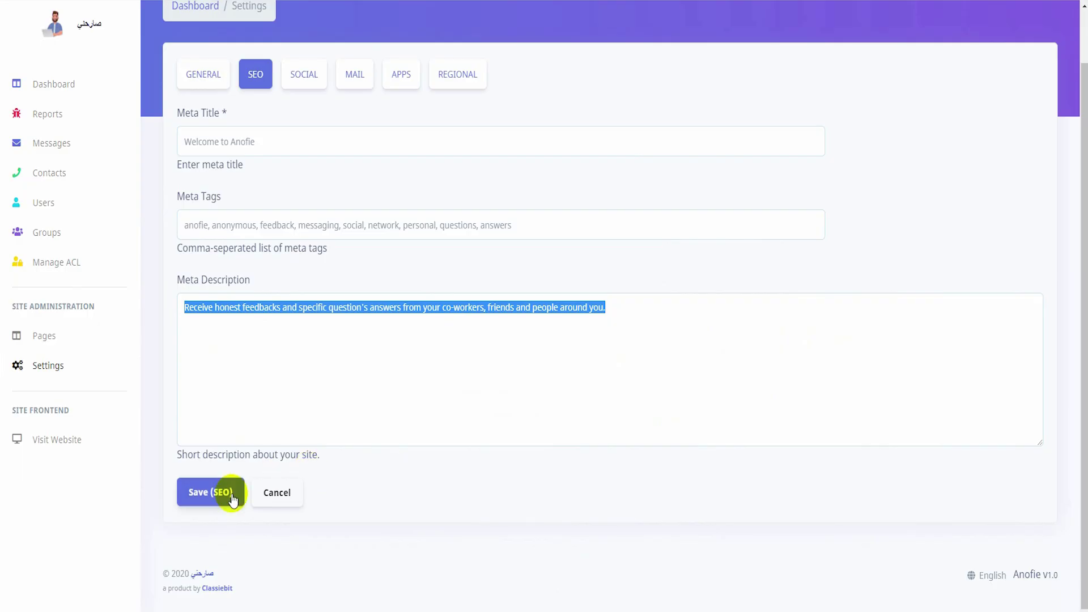
{"action": "left_click", "coordinate": [233, 498]}
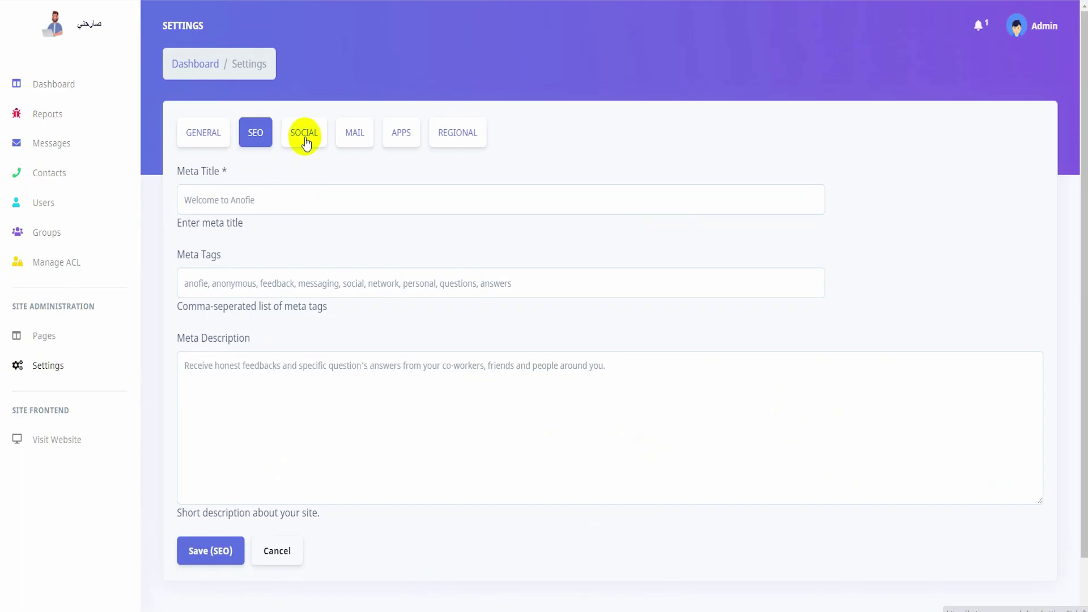
Review the Facebook, Instagram, Twitter and Linkedin profile links in the Social settings.
{"action": "left_click", "coordinate": [303, 133]}
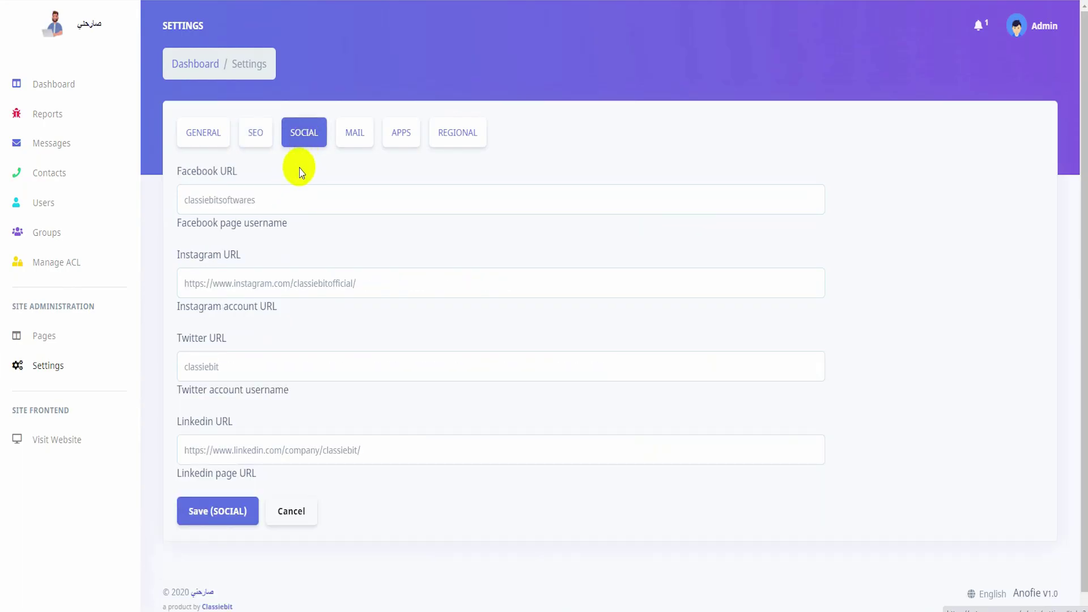
{"action": "double_click", "coordinate": [263, 206]}
{"action": "left_click_drag", "start_coordinate": [335, 199], "coordinate": [170, 194]}
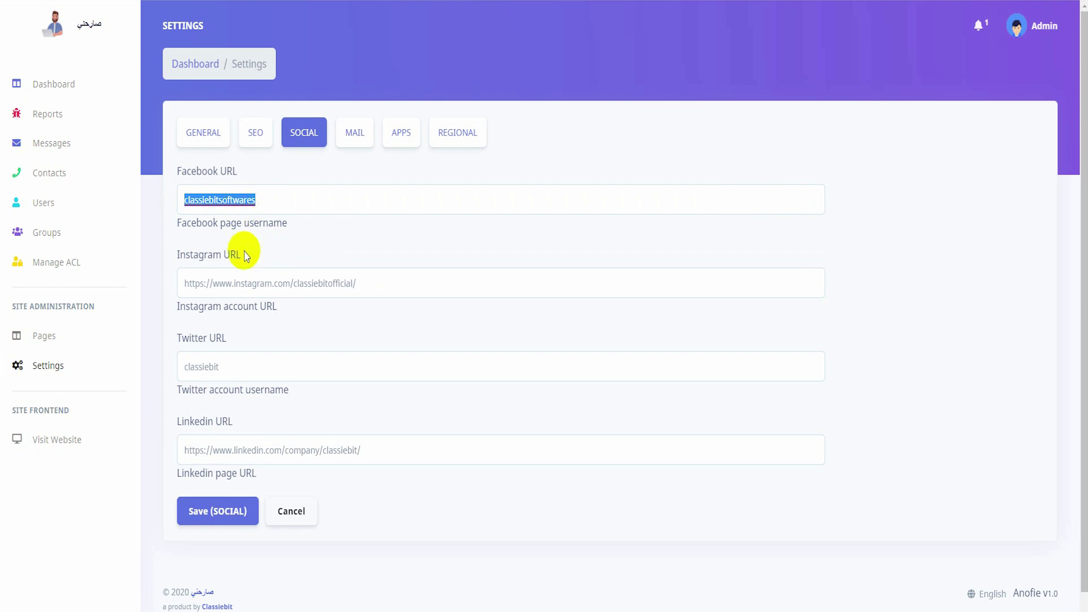
{"action": "left_click_drag", "start_coordinate": [362, 283], "coordinate": [179, 282]}
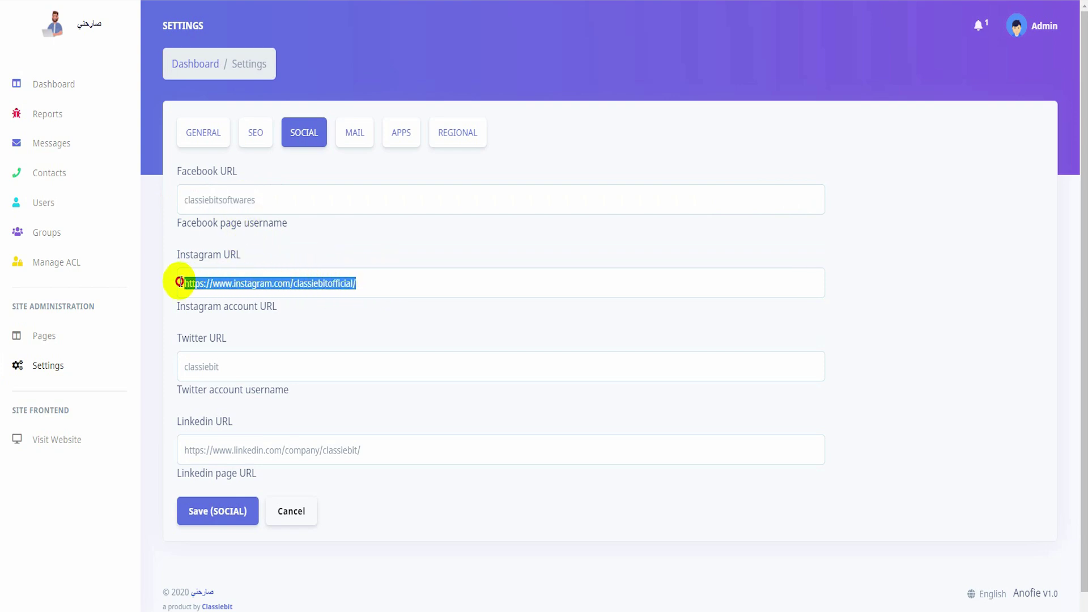
{"action": "double_click", "coordinate": [226, 357]}
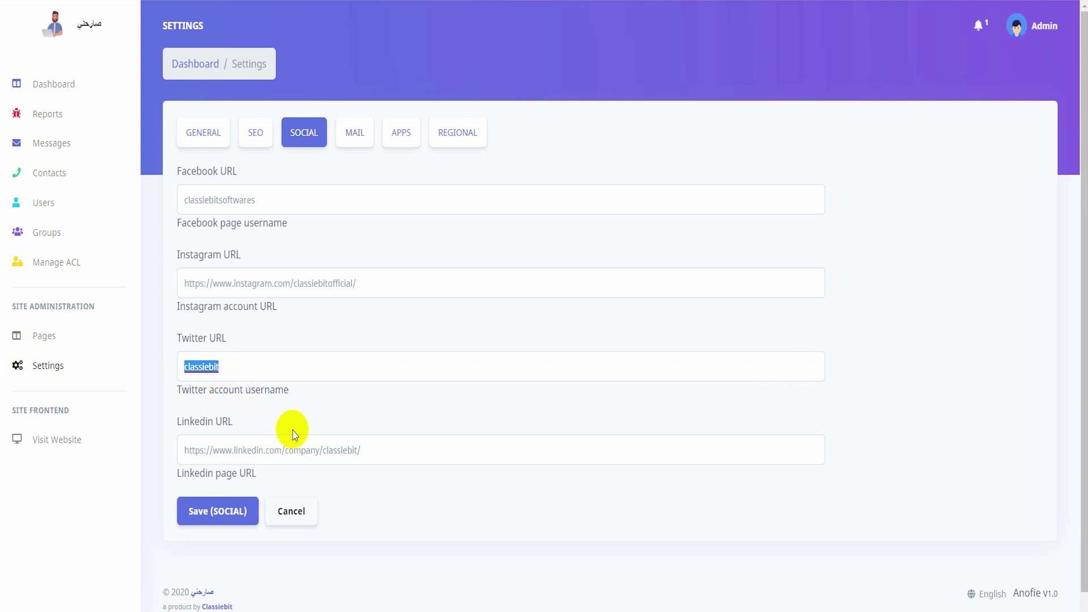
{"action": "left_click_drag", "start_coordinate": [389, 450], "coordinate": [239, 449]}
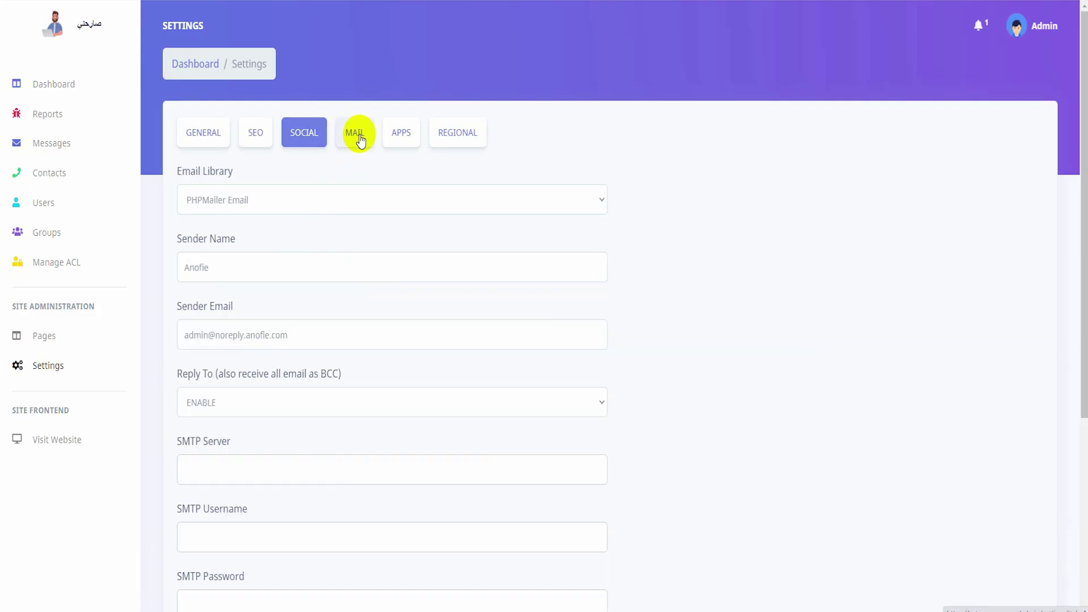
Open Anofie's MAIL settings and scroll down to the SMTP Server, Username and Password fields.
{"action": "left_click", "coordinate": [356, 135]}
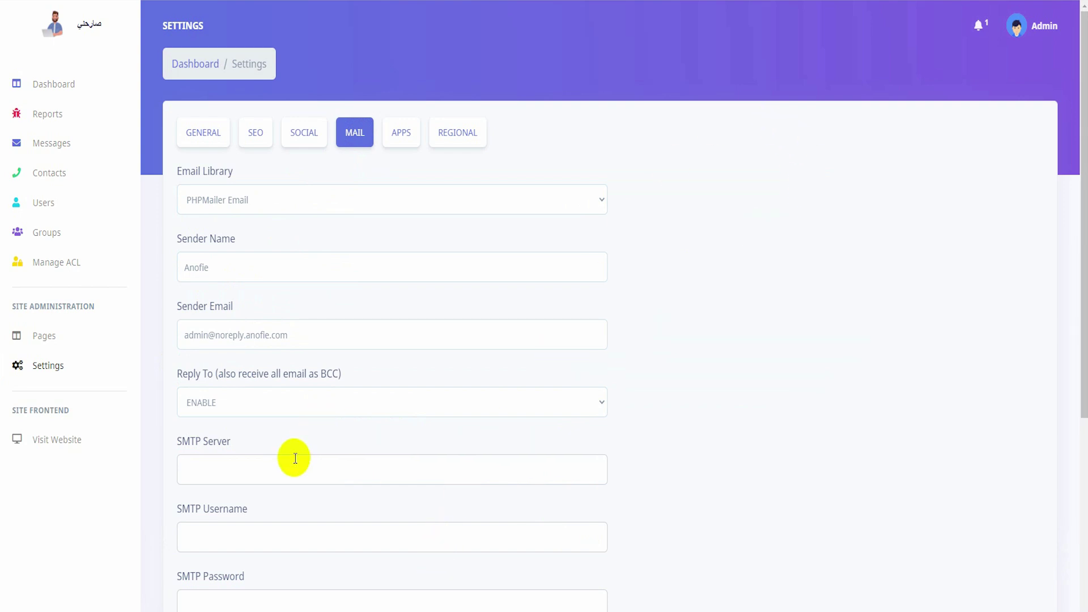
{"action": "scroll", "coordinate": [270, 458], "scroll_direction": "down", "scroll_amount": 1}
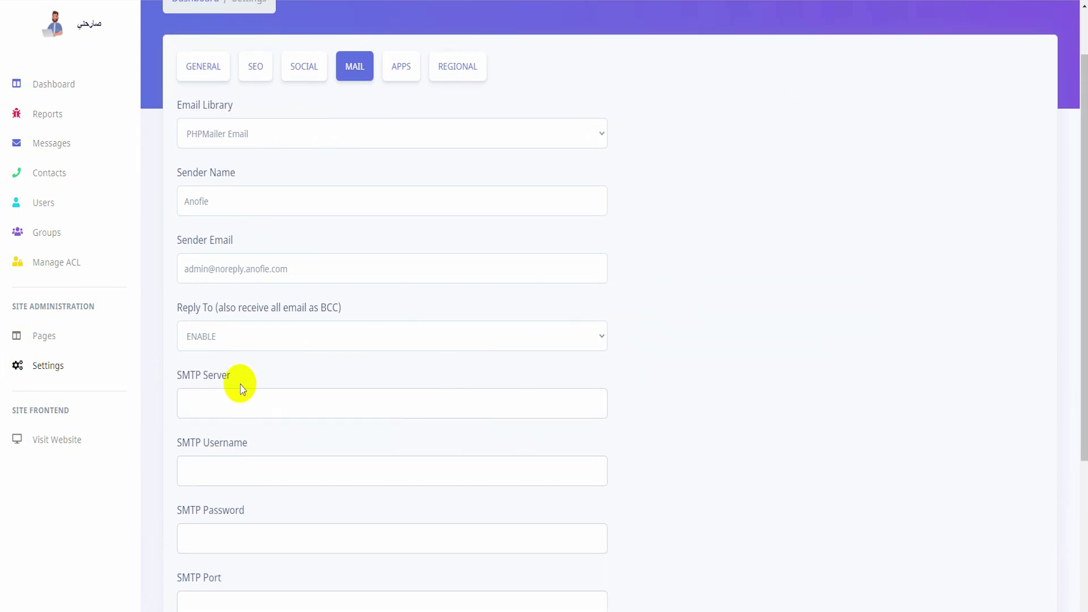
{"action": "left_click_drag", "start_coordinate": [233, 376], "coordinate": [180, 380]}
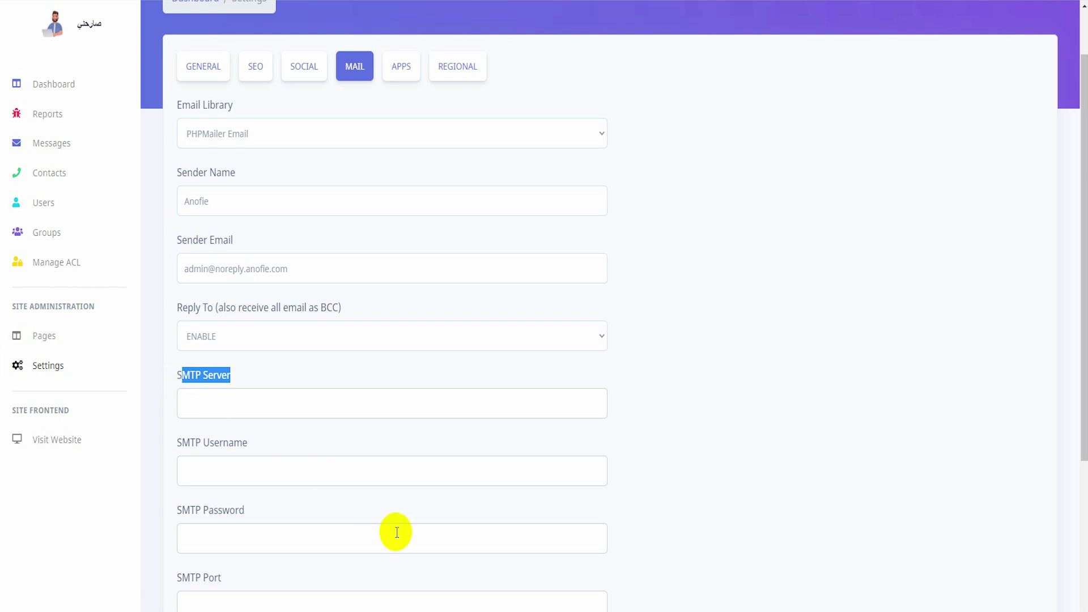
{"action": "left_click", "coordinate": [629, 527]}
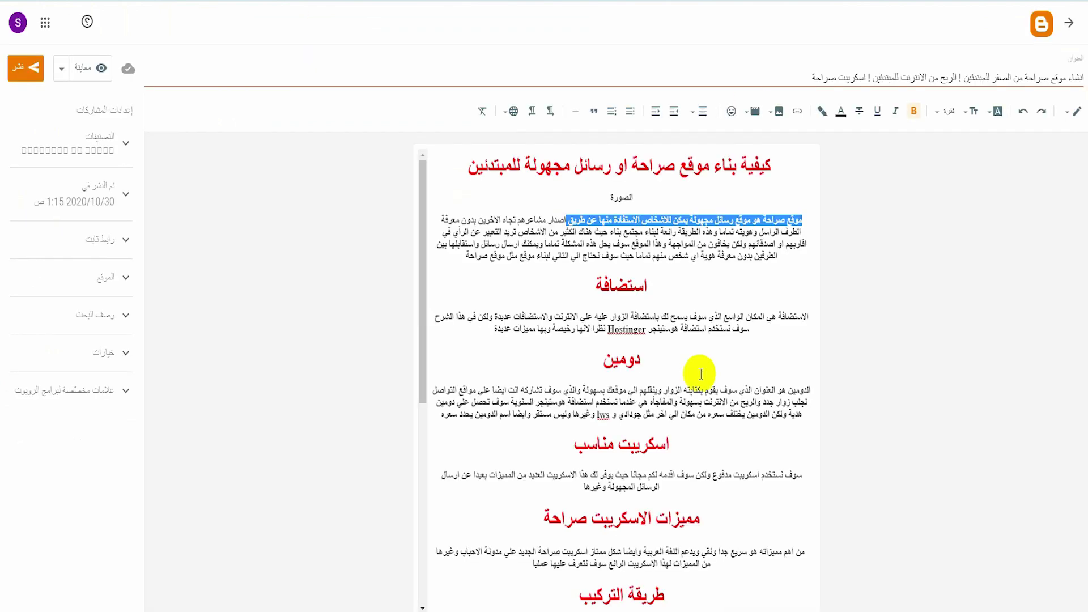
Scroll the Blogger post to its links and follow the SMTP2GO link to the account dashboard.
{"action": "scroll", "coordinate": [697, 433], "scroll_direction": "down", "scroll_amount": 5}
{"action": "left_click", "coordinate": [646, 598]}
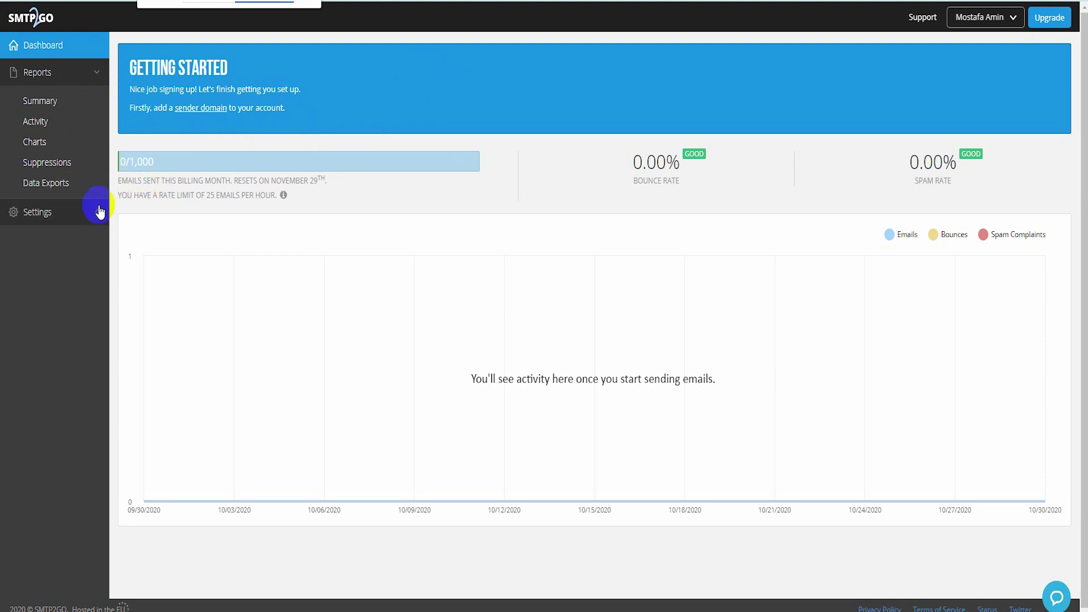
In SMTP2GO's SMTP Users settings, open the existing SMTP user and copy its username.
{"action": "left_click", "coordinate": [59, 213]}
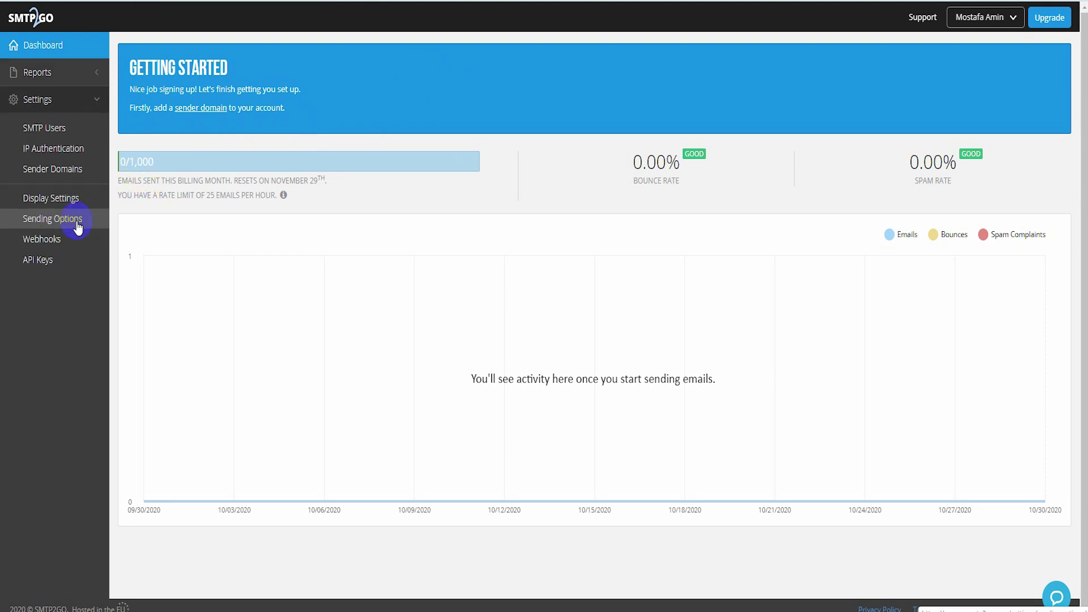
{"action": "left_click", "coordinate": [48, 135]}
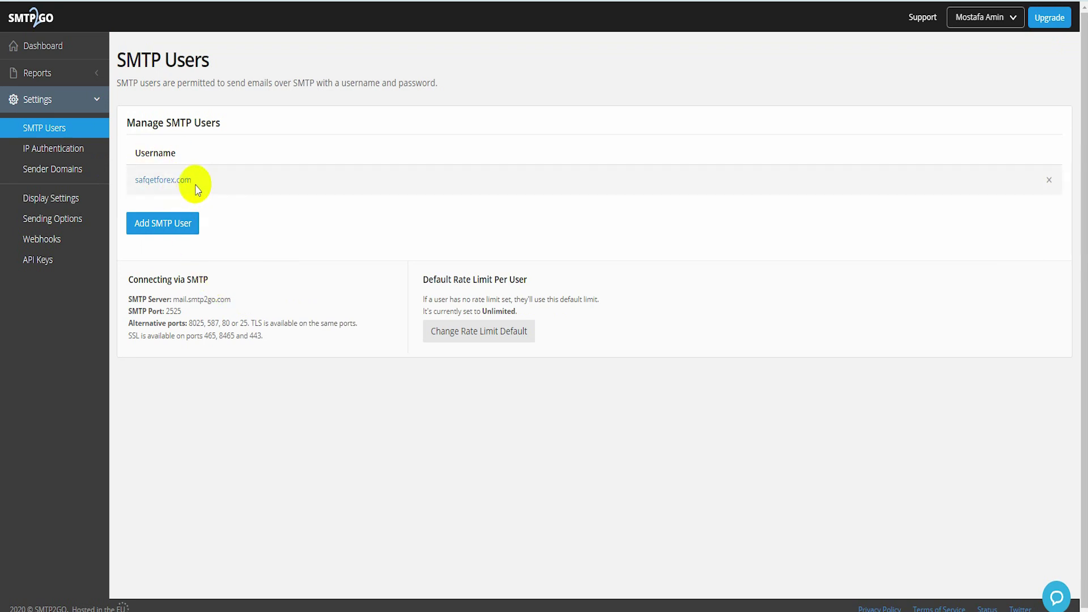
{"action": "left_click", "coordinate": [167, 180]}
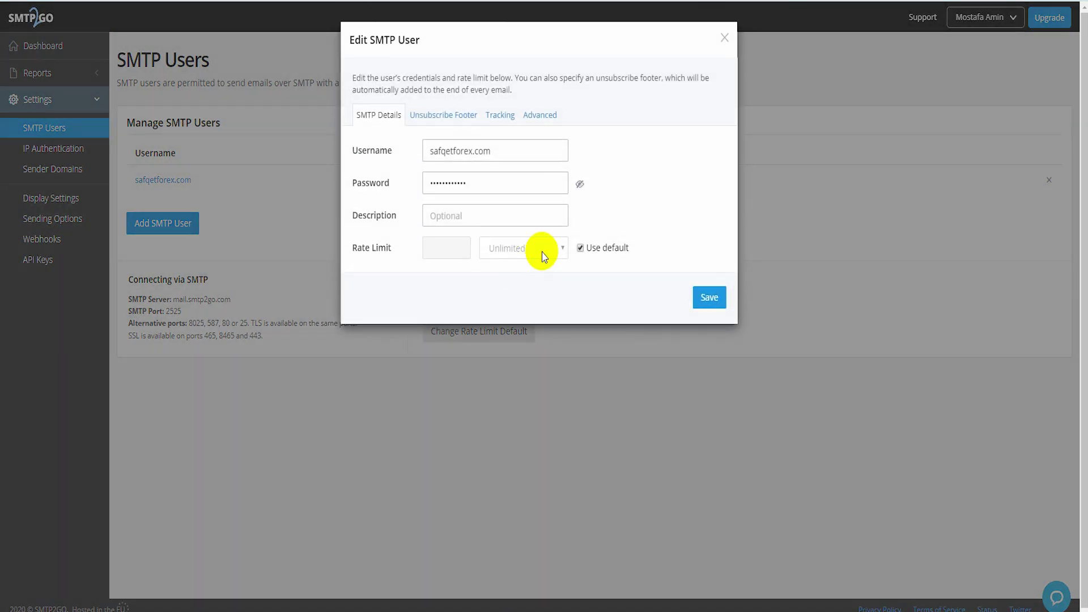
{"action": "double_click", "coordinate": [471, 158]}
{"action": "right_click", "coordinate": [470, 158]}
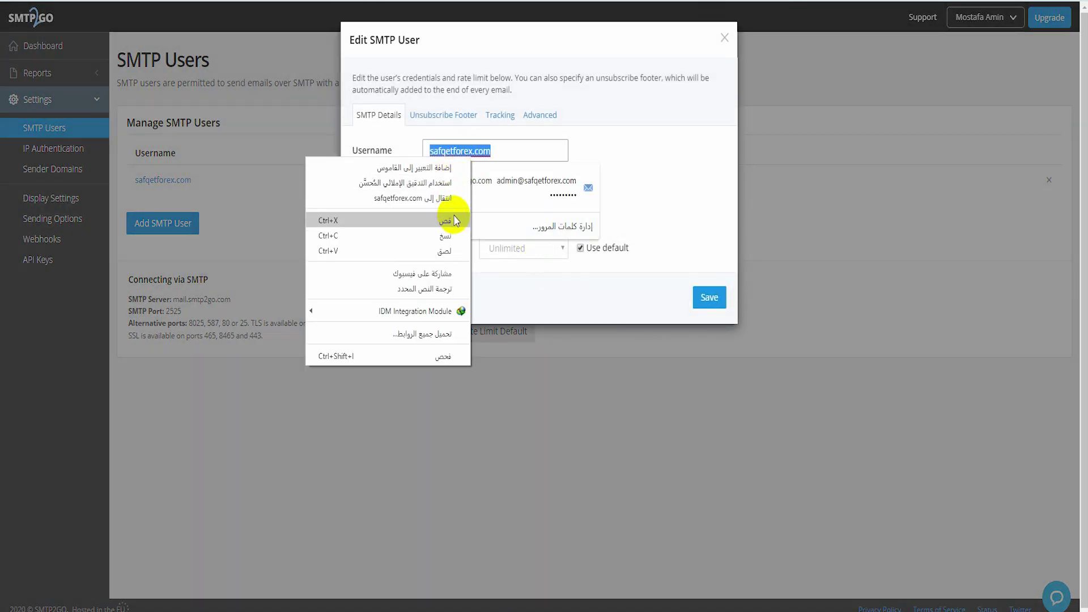
{"action": "left_click", "coordinate": [448, 235]}
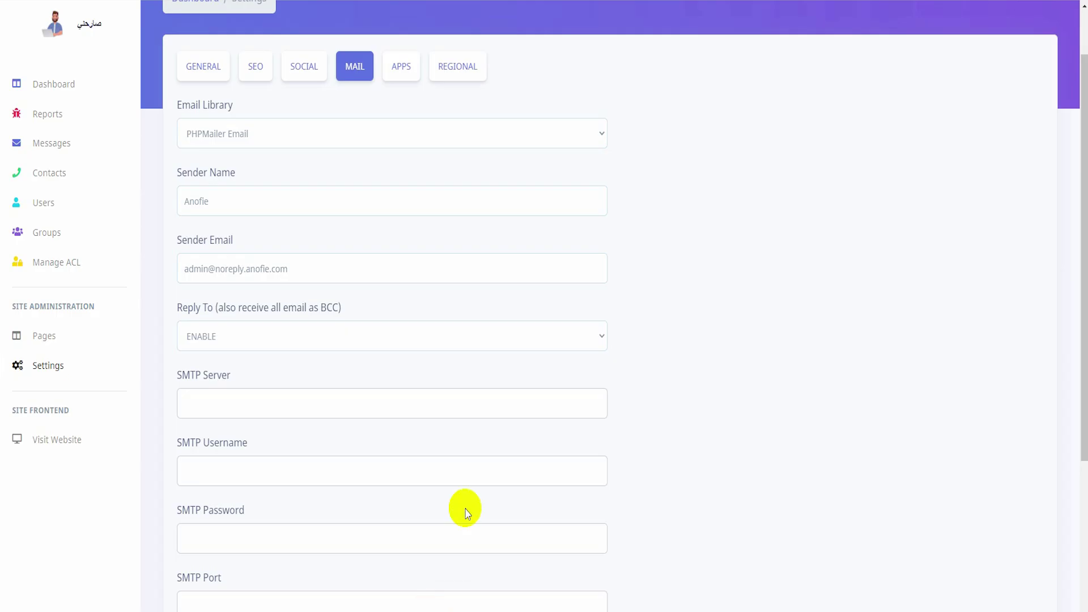
Paste the copied username into Anofie's SMTP Username field.
{"action": "scroll", "coordinate": [464, 510], "scroll_direction": "down", "scroll_amount": 2}
{"action": "left_click", "coordinate": [230, 335]}
{"action": "right_click", "coordinate": [228, 338]}
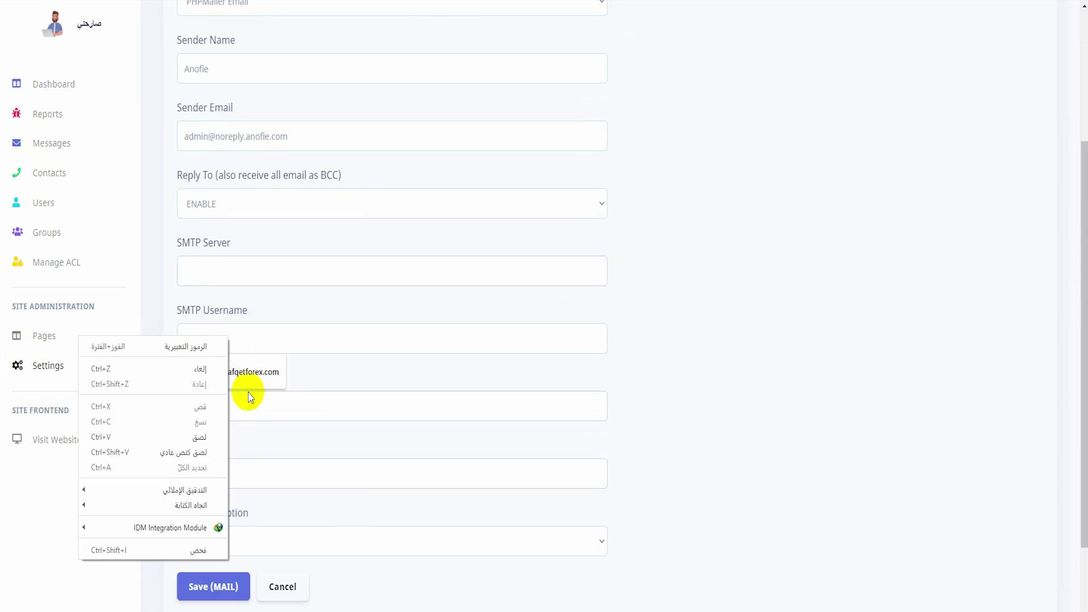
{"action": "left_click", "coordinate": [207, 442]}
Reveal the SMTP user's password in SMTP2GO and copy it for Anofie's SMTP Password field.
{"action": "left_click", "coordinate": [226, 405]}
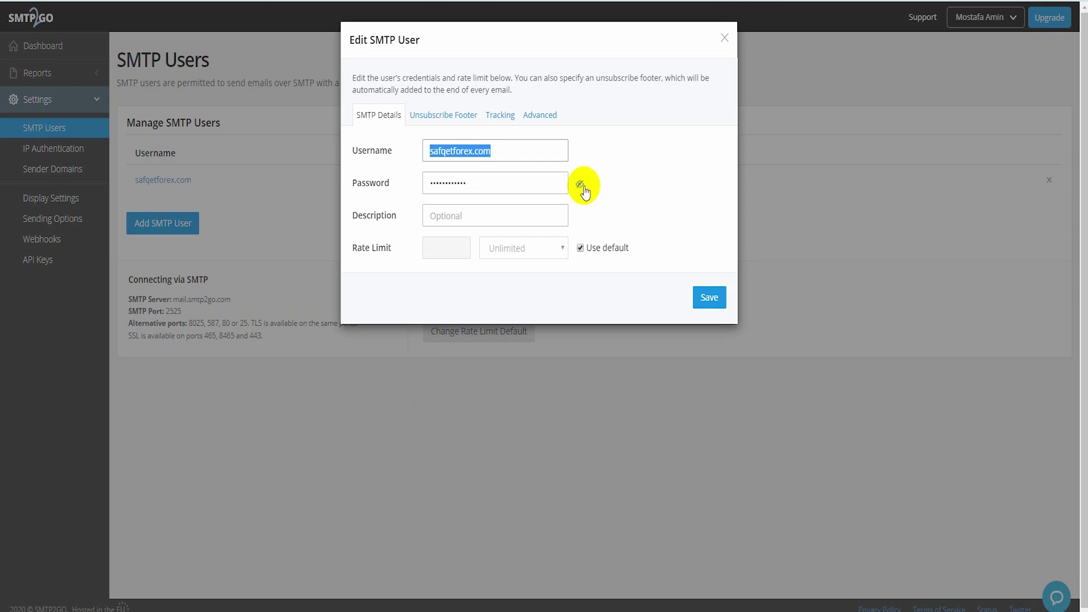
{"action": "left_click", "coordinate": [579, 184]}
{"action": "left_click", "coordinate": [490, 184]}
{"action": "right_click", "coordinate": [490, 183]}
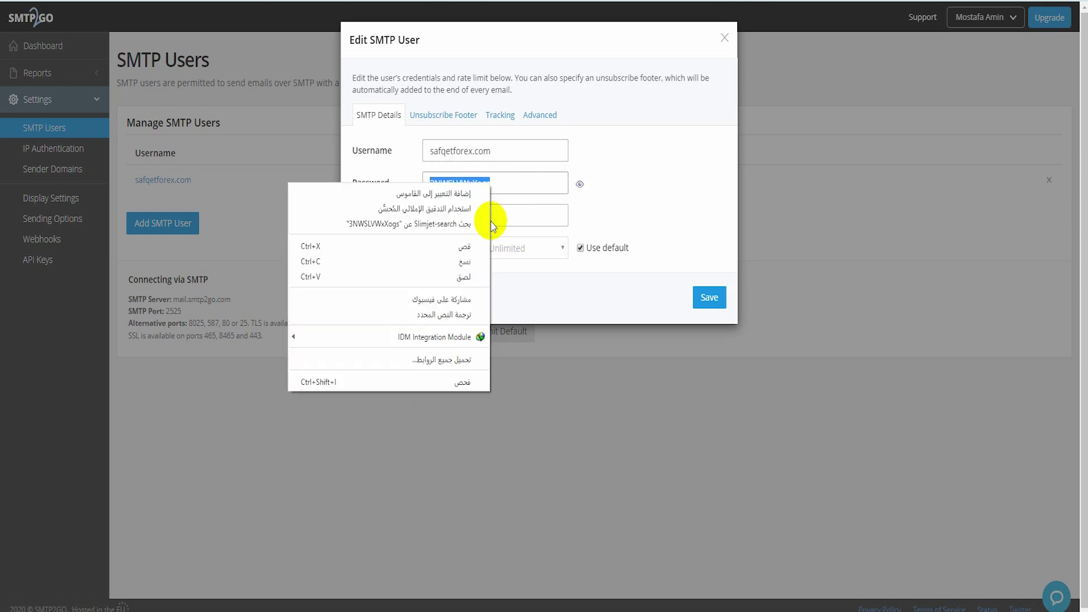
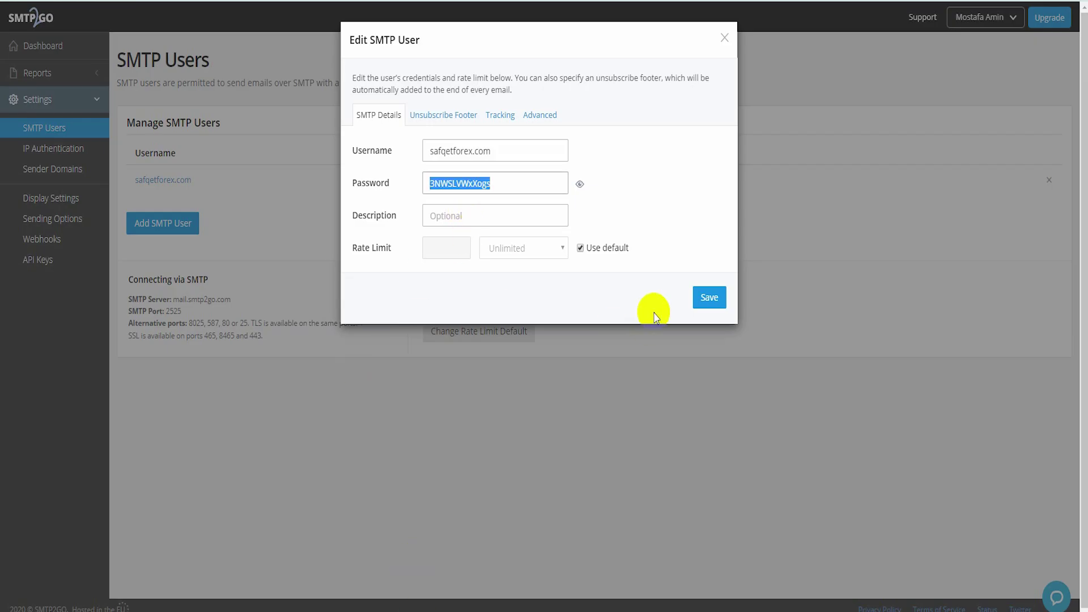
Fill SMTP Port with 2525 copied from SMTP2GO and set Email Encryption to TLS.
{"action": "left_click", "coordinate": [838, 155]}
{"action": "right_click", "coordinate": [173, 311]}
{"action": "left_click", "coordinate": [164, 317]}
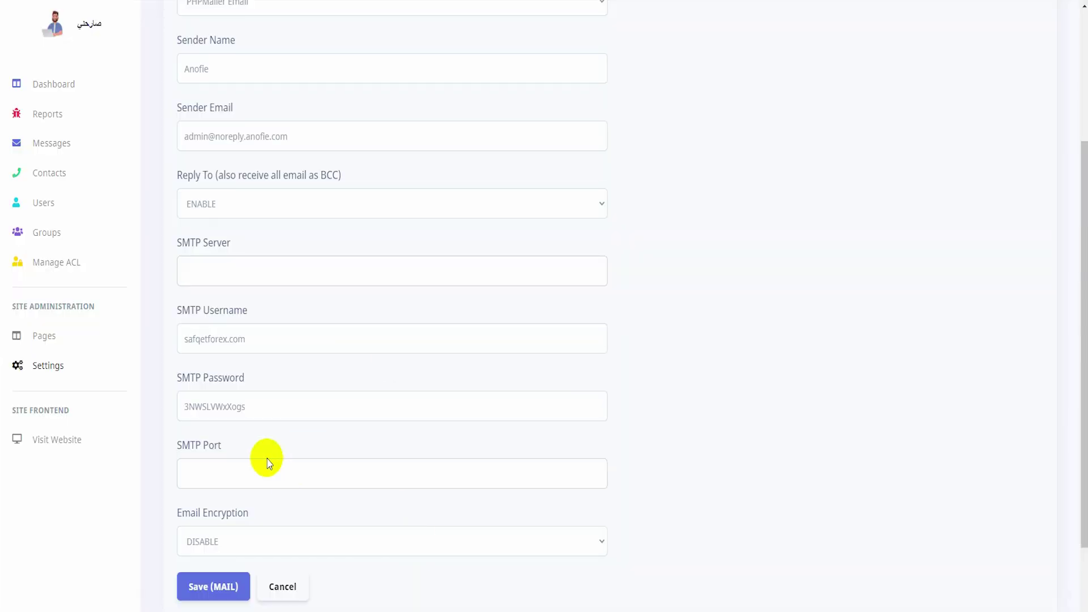
{"action": "left_click", "coordinate": [241, 468]}
{"action": "right_click", "coordinate": [239, 467]}
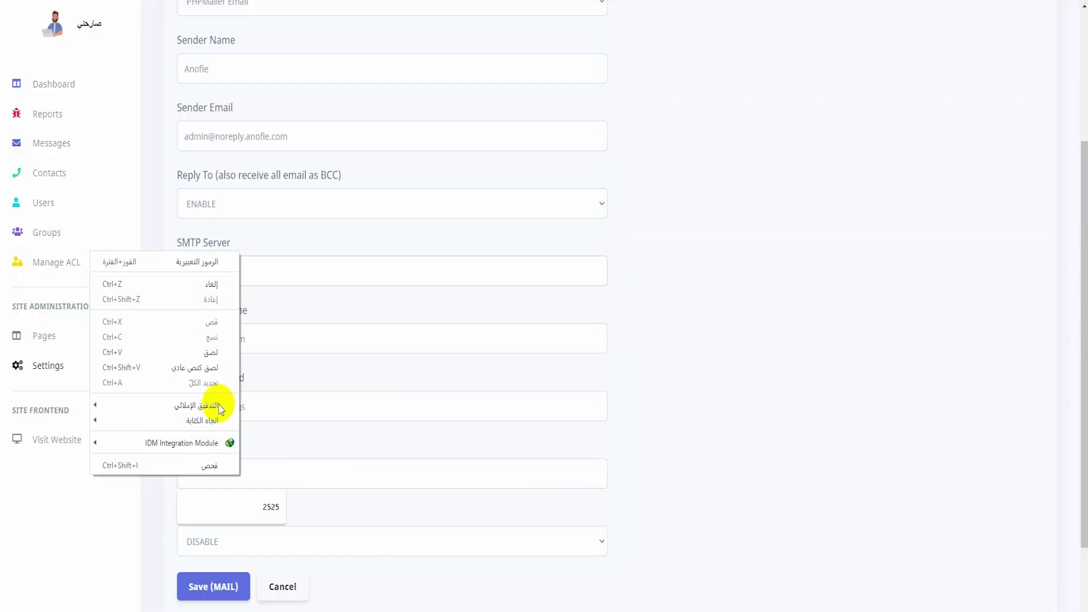
{"action": "left_click", "coordinate": [214, 352]}
{"action": "left_click", "coordinate": [286, 543]}
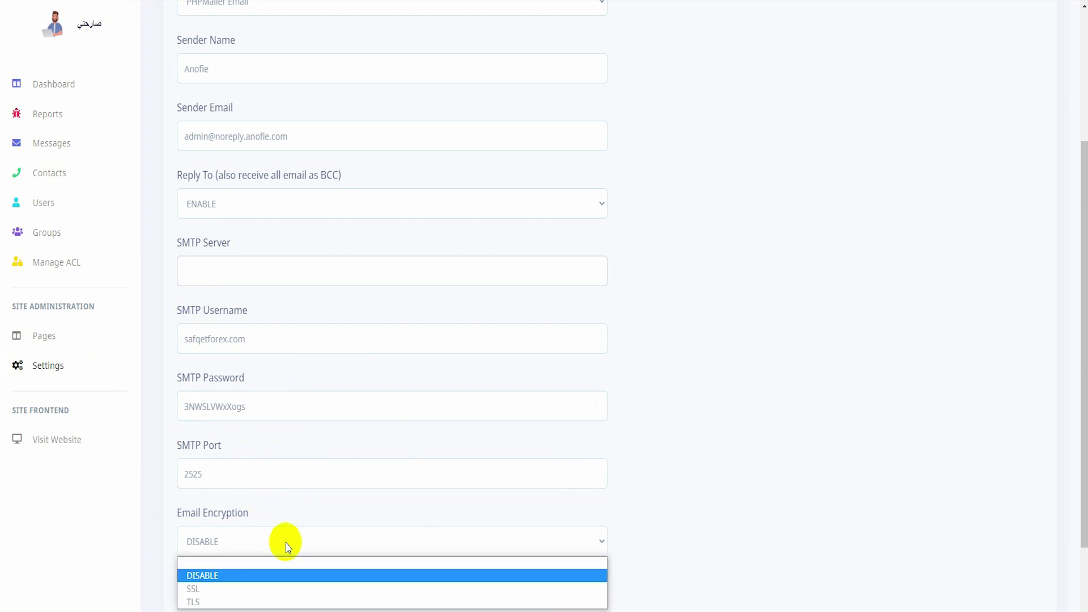
{"action": "left_click", "coordinate": [222, 603]}
Copy mail.smtp2go.com from the SMTP2GO details into the SMTP Server field.
{"action": "left_click", "coordinate": [232, 264]}
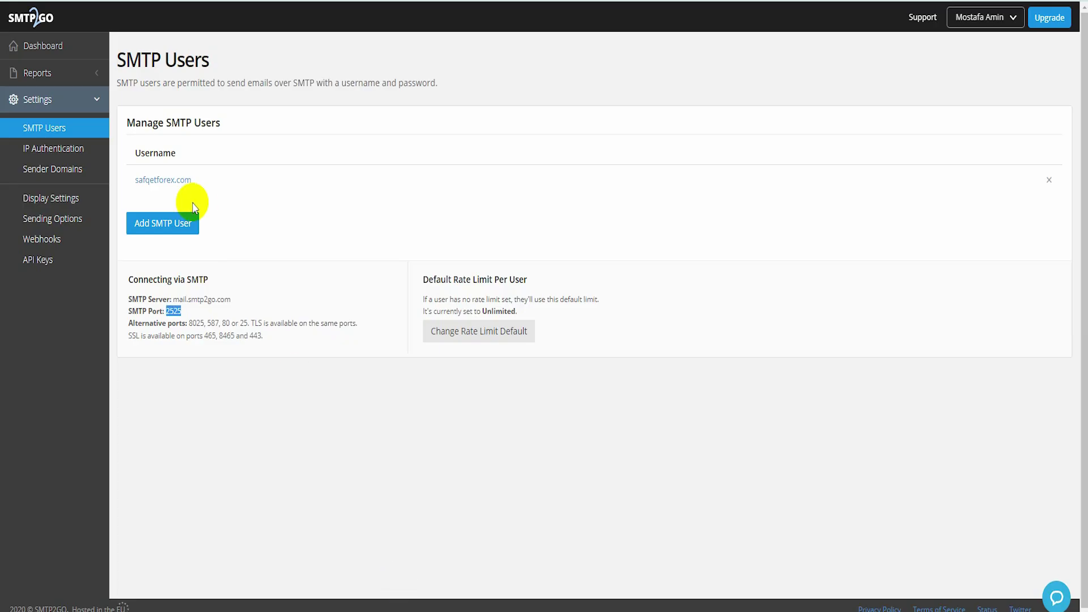
{"action": "double_click", "coordinate": [174, 311]}
{"action": "left_click_drag", "start_coordinate": [178, 304], "coordinate": [228, 304]}
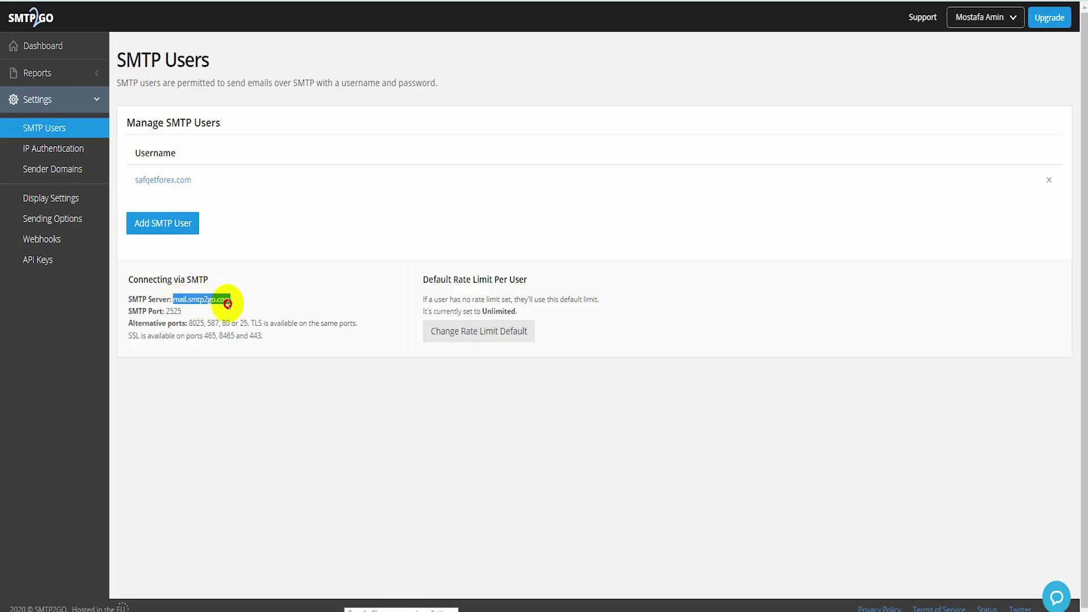
{"action": "right_click", "coordinate": [227, 301]}
{"action": "left_click", "coordinate": [209, 304]}
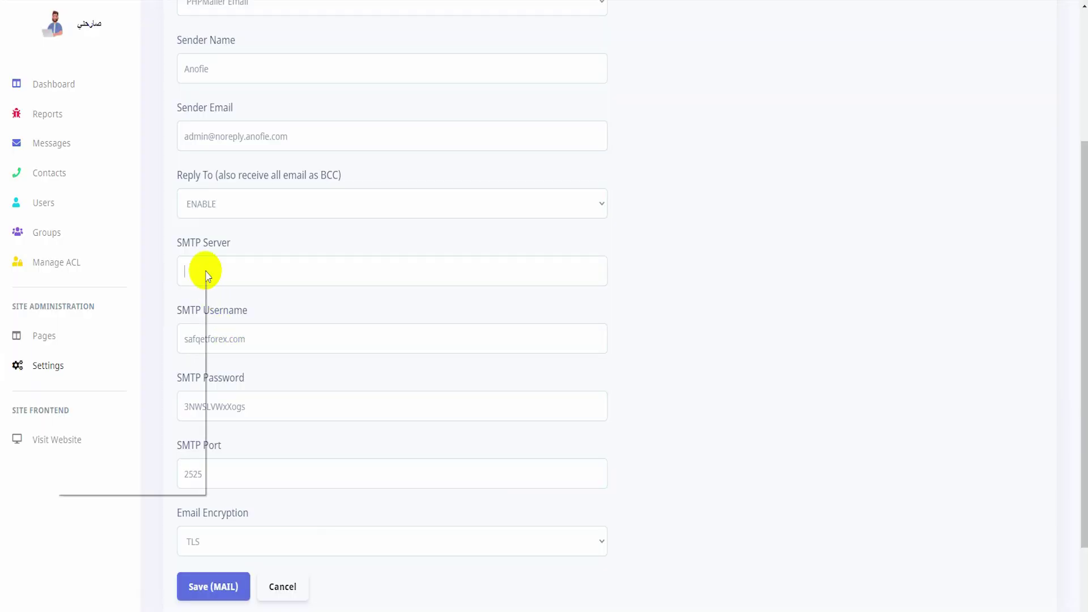
{"action": "right_click", "coordinate": [206, 273]}
{"action": "left_click", "coordinate": [202, 357]}
{"action": "scroll", "coordinate": [182, 371], "scroll_direction": "up", "scroll_amount": 3}
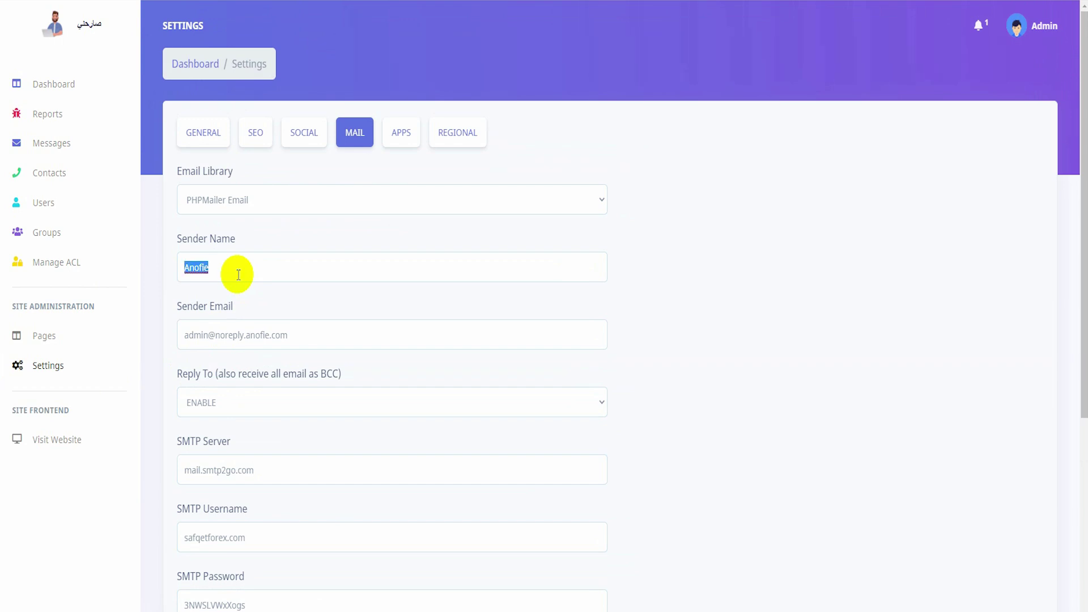
Set Sender Name to sare7ny, select the Sender Email value, and save the Mail settings.
{"action": "type", "text": "Sa"}
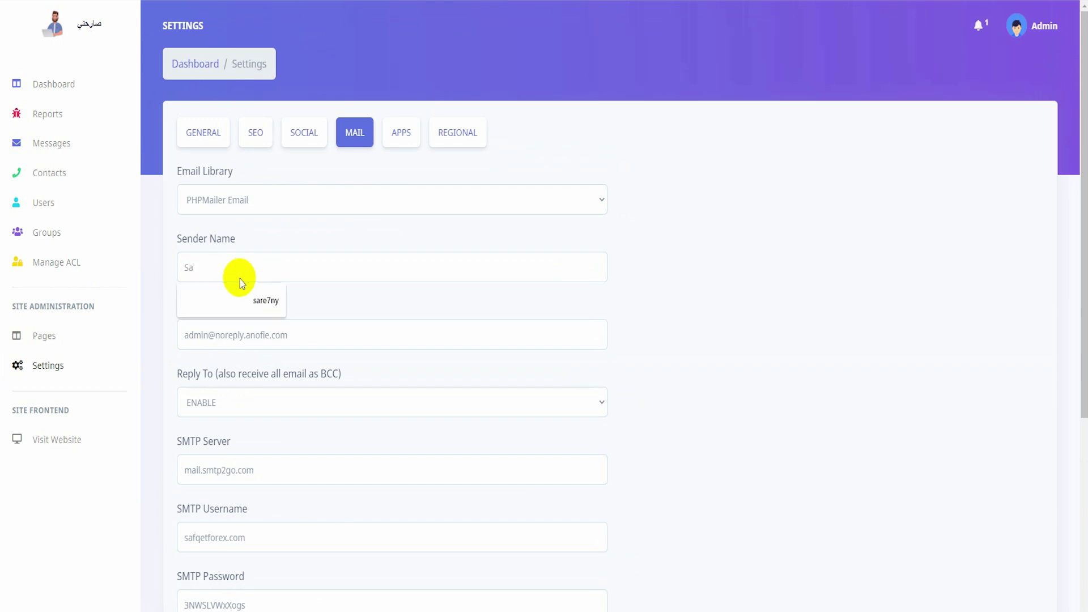
{"action": "left_click", "coordinate": [255, 300]}
{"action": "scroll", "coordinate": [292, 352], "scroll_direction": "down", "scroll_amount": 1}
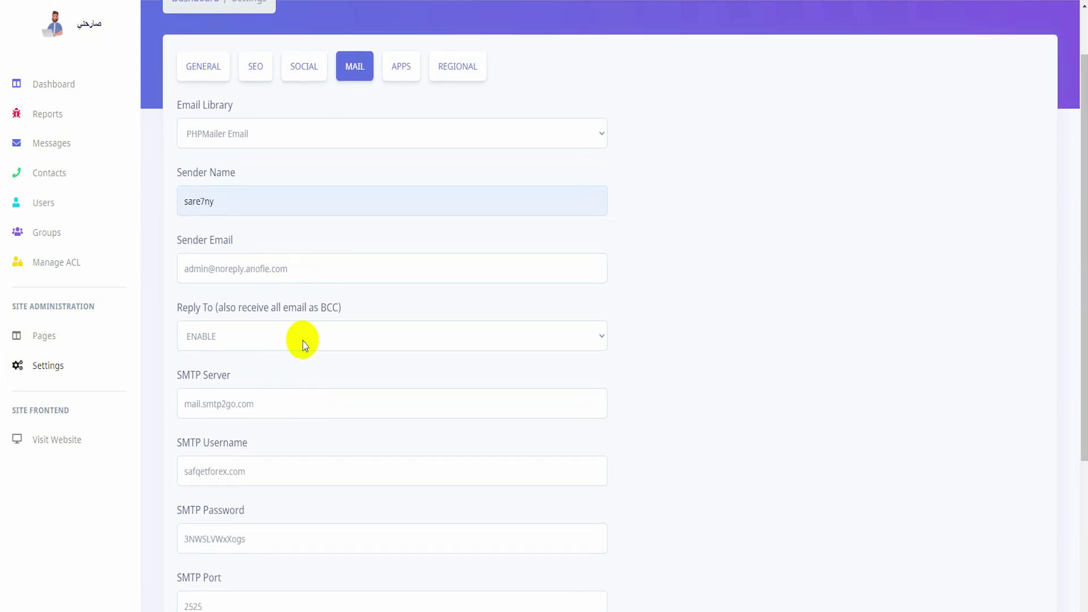
{"action": "triple_click", "coordinate": [277, 270]}
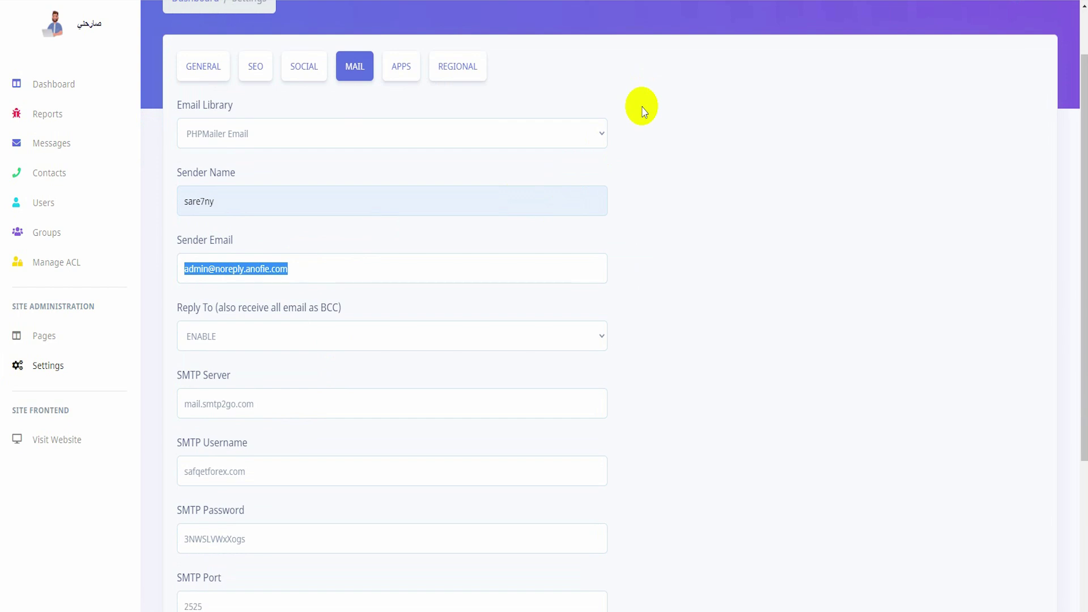
{"action": "scroll", "coordinate": [644, 110], "scroll_direction": "down", "scroll_amount": 4}
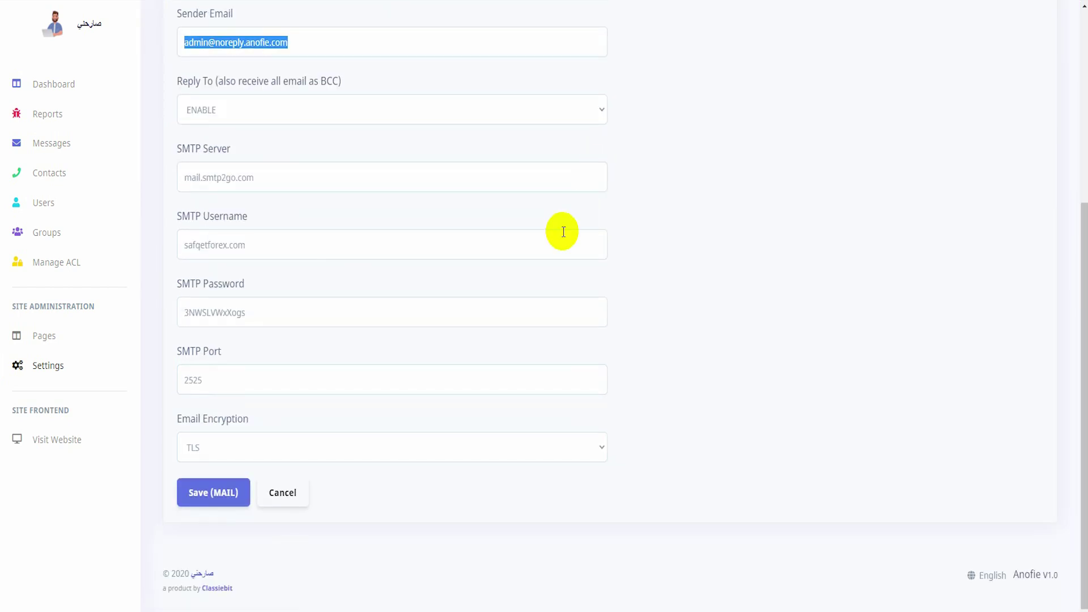
{"action": "left_click", "coordinate": [222, 498]}
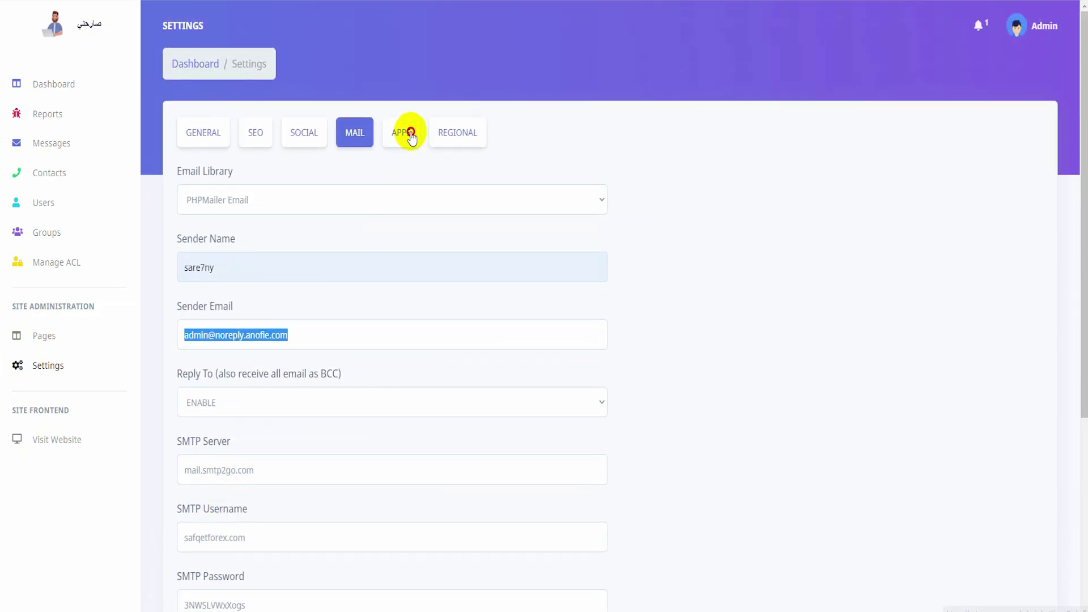
In Apps settings, highlight the Google Analytics Tracking ID label, its link and the current value.
{"action": "left_click", "coordinate": [406, 133]}
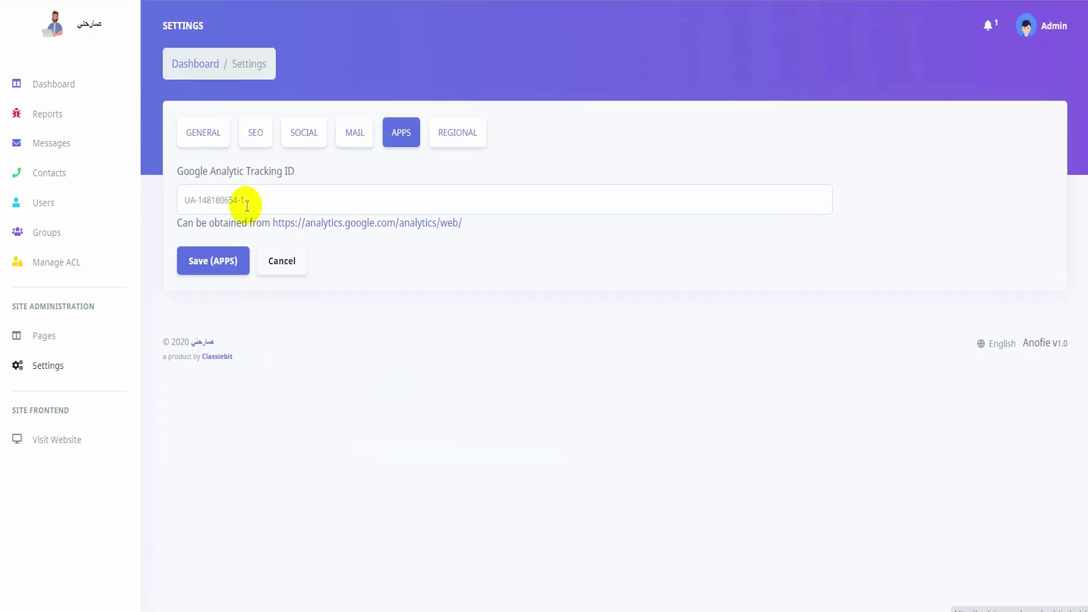
{"action": "triple_click", "coordinate": [258, 176]}
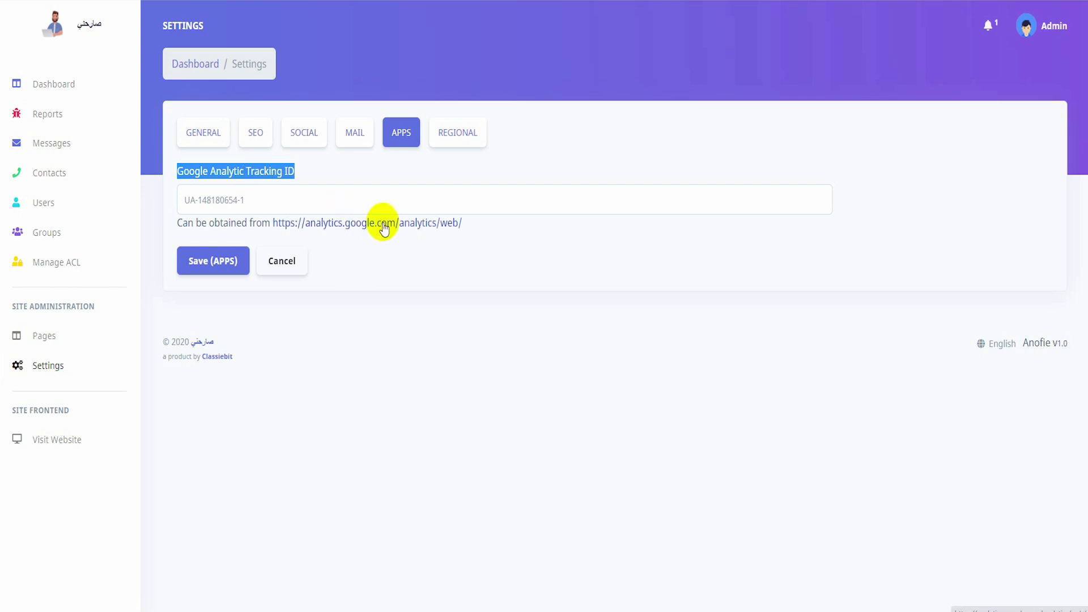
{"action": "left_click_drag", "start_coordinate": [462, 223], "coordinate": [277, 222]}
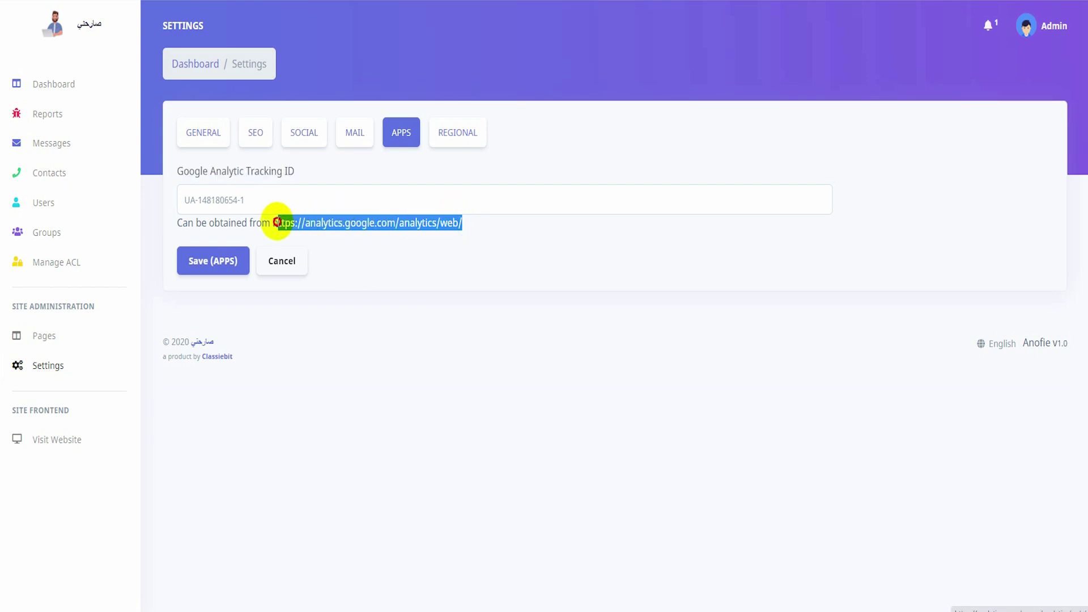
{"action": "left_click", "coordinate": [369, 308]}
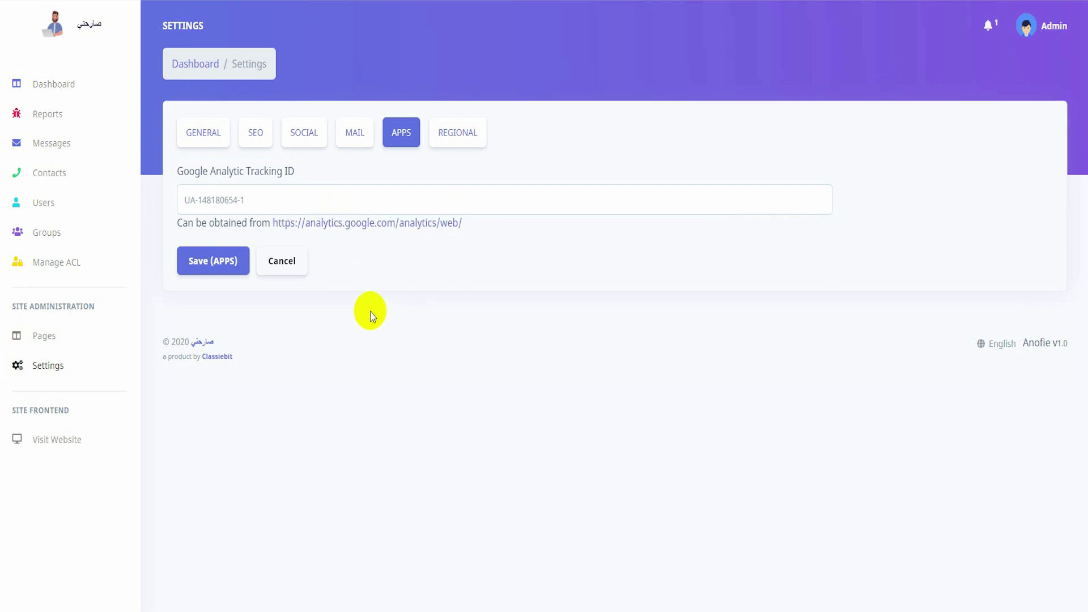
{"action": "left_click_drag", "start_coordinate": [328, 203], "coordinate": [182, 207]}
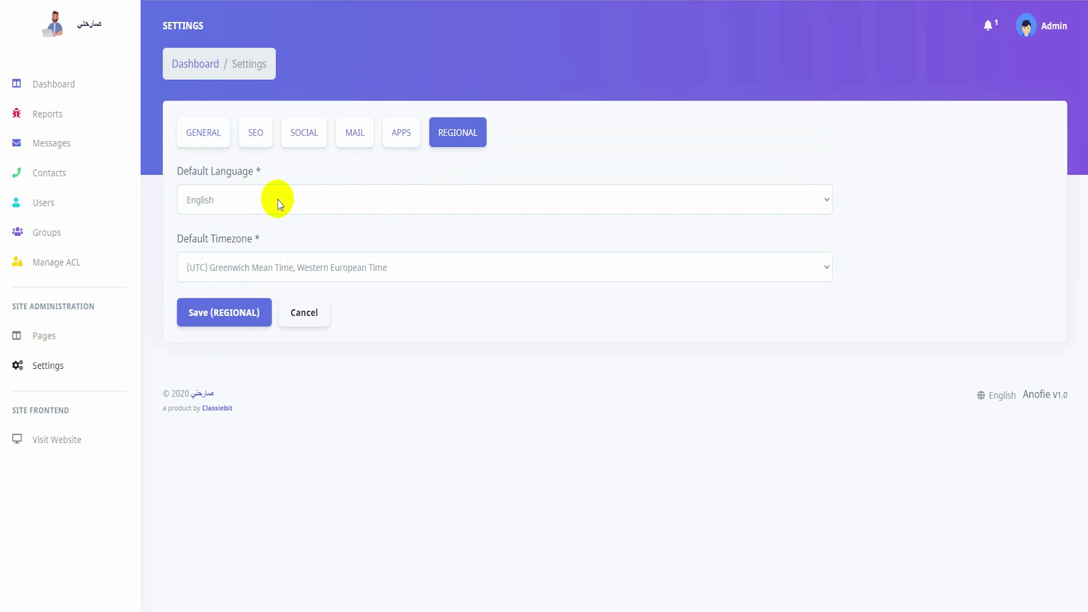
Choose Arabic as the Default Language, then go to the Pages list.
{"action": "left_click", "coordinate": [239, 208]}
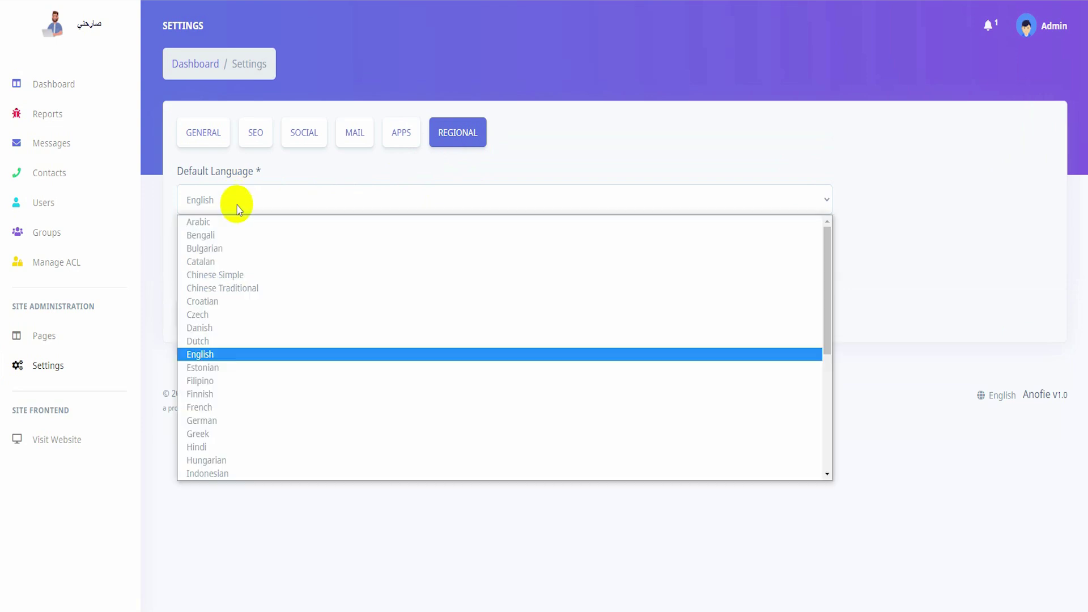
{"action": "left_click", "coordinate": [237, 222]}
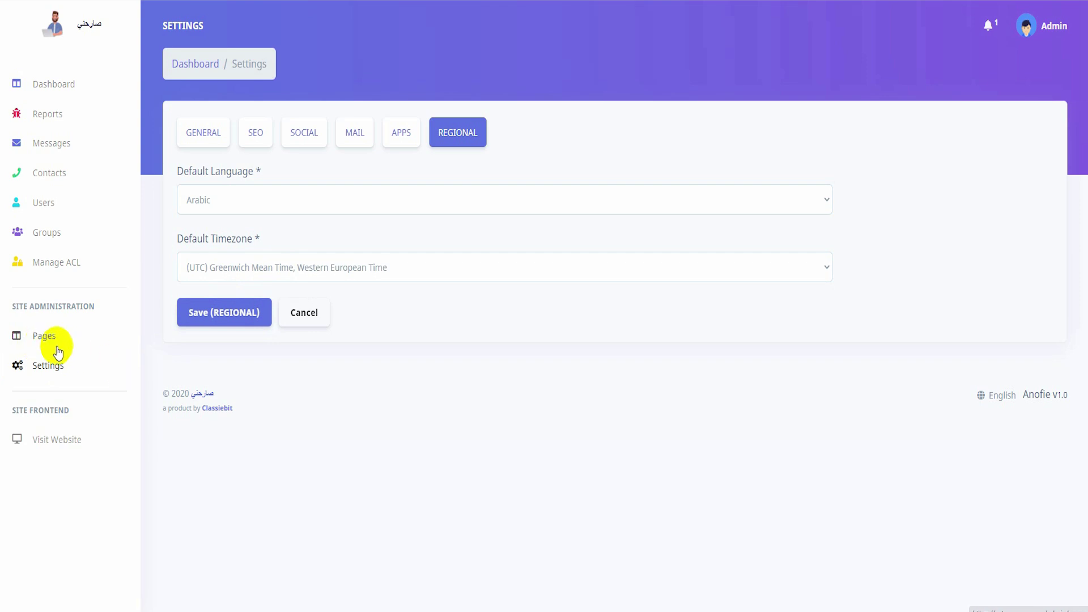
{"action": "left_click", "coordinate": [51, 345]}
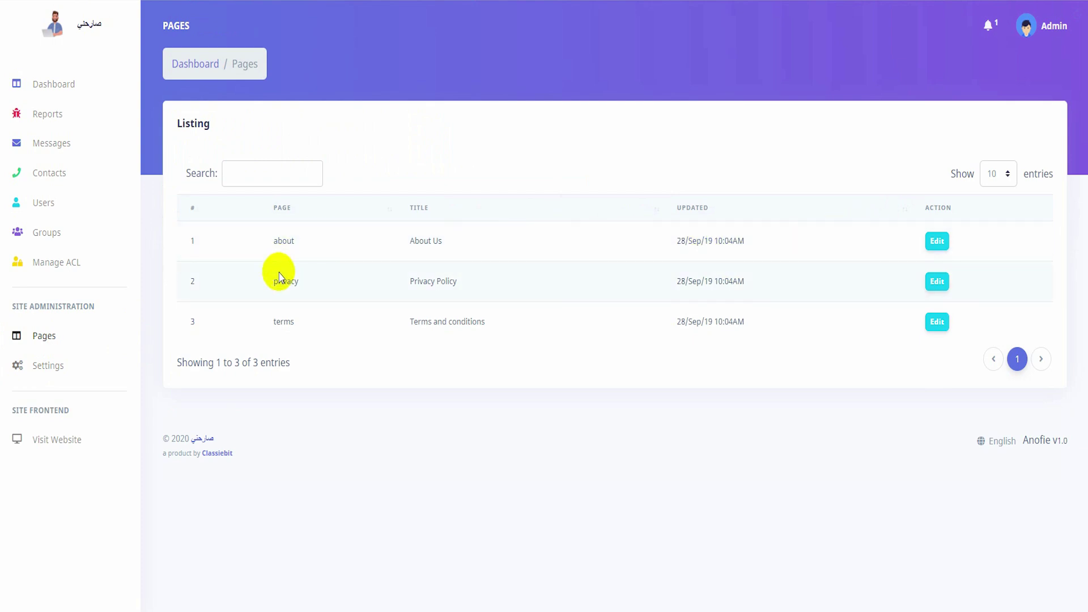
Open the About page editor and select the word 'Us' in its title.
{"action": "left_click", "coordinate": [938, 240]}
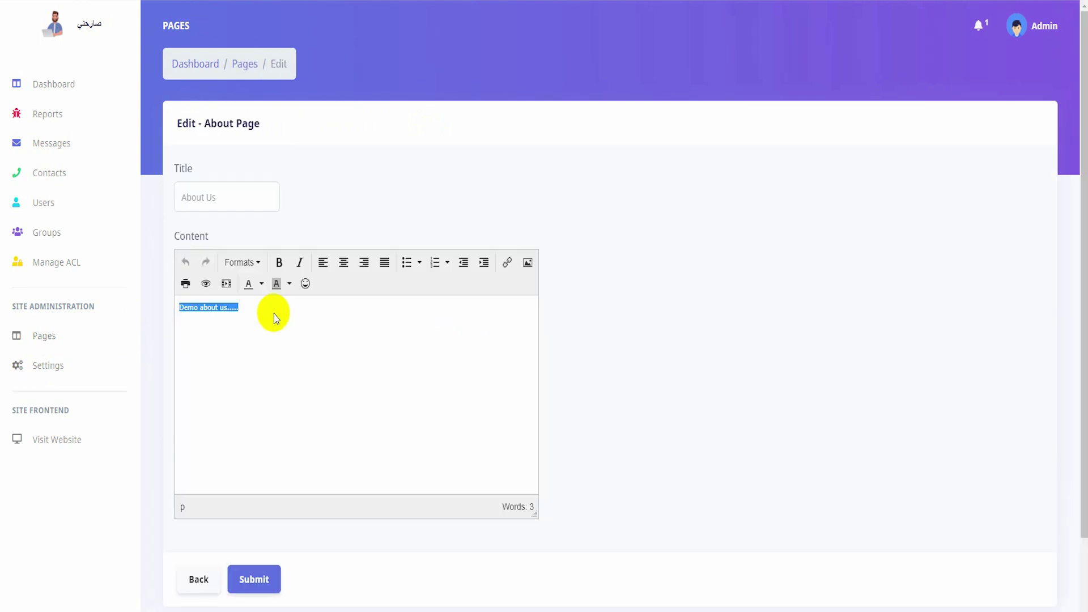
{"action": "double_click", "coordinate": [229, 185]}
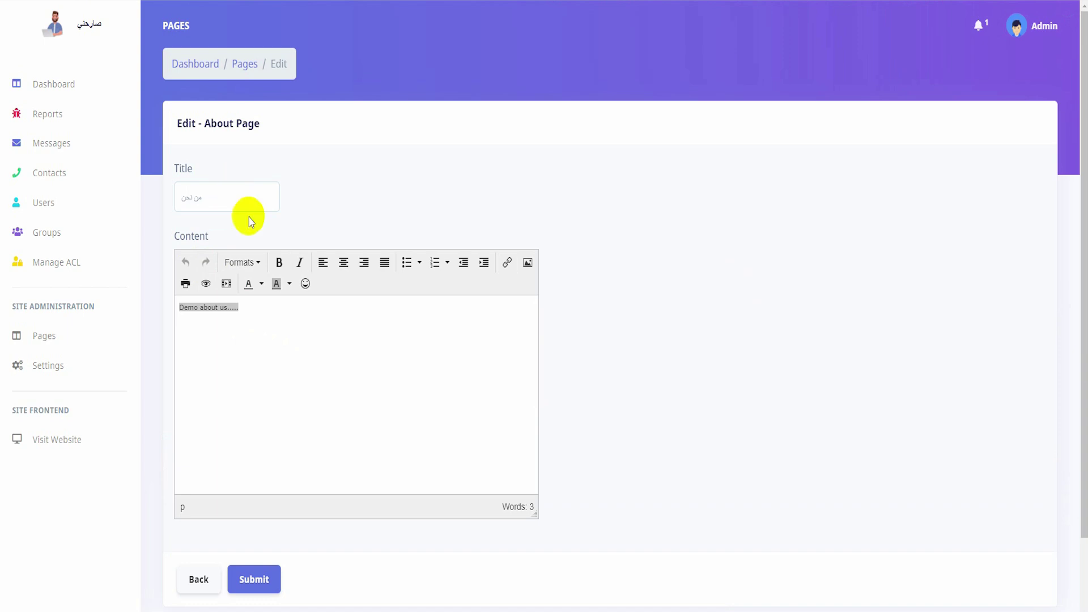
{"action": "right_click", "coordinate": [284, 333]}
{"action": "left_click", "coordinate": [707, 354]}
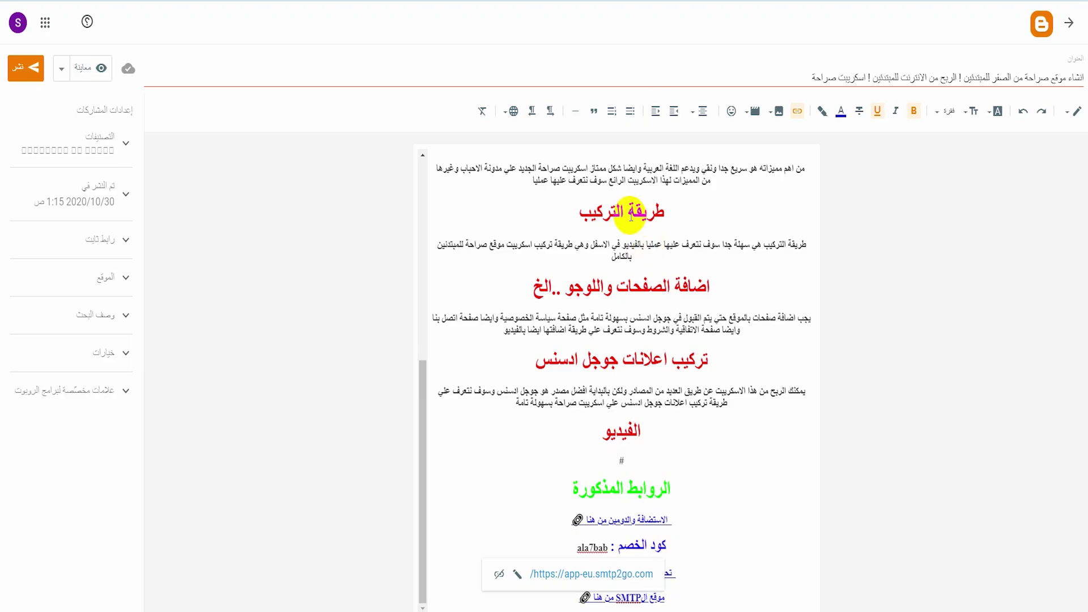
Copy the Blogger post's first paragraph and paste it over the About page demo text.
{"action": "scroll", "coordinate": [584, 232], "scroll_direction": "up", "scroll_amount": 7}
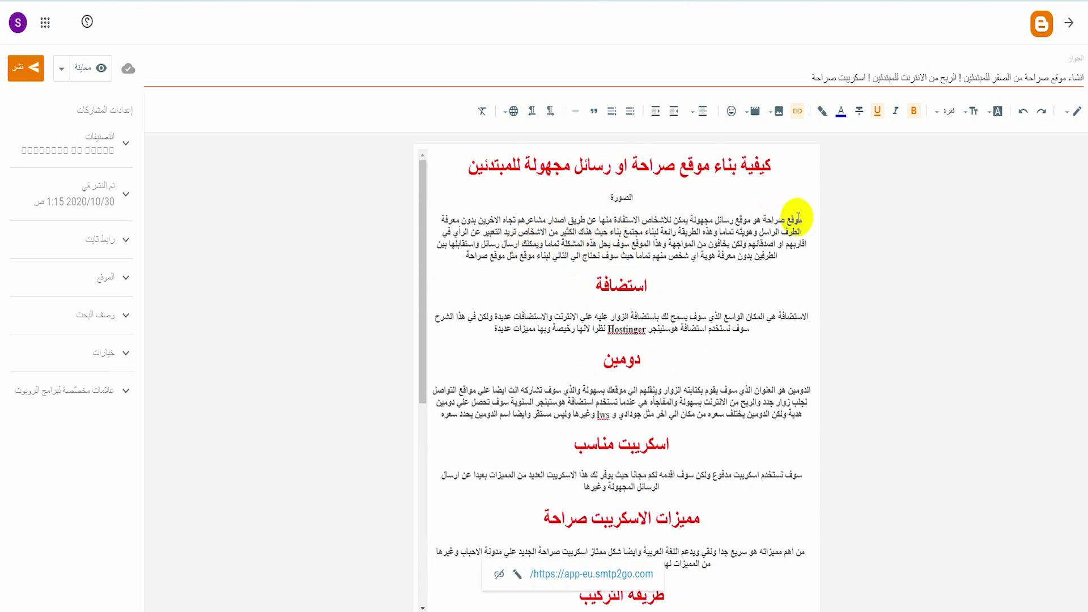
{"action": "left_click_drag", "start_coordinate": [797, 219], "coordinate": [479, 244]}
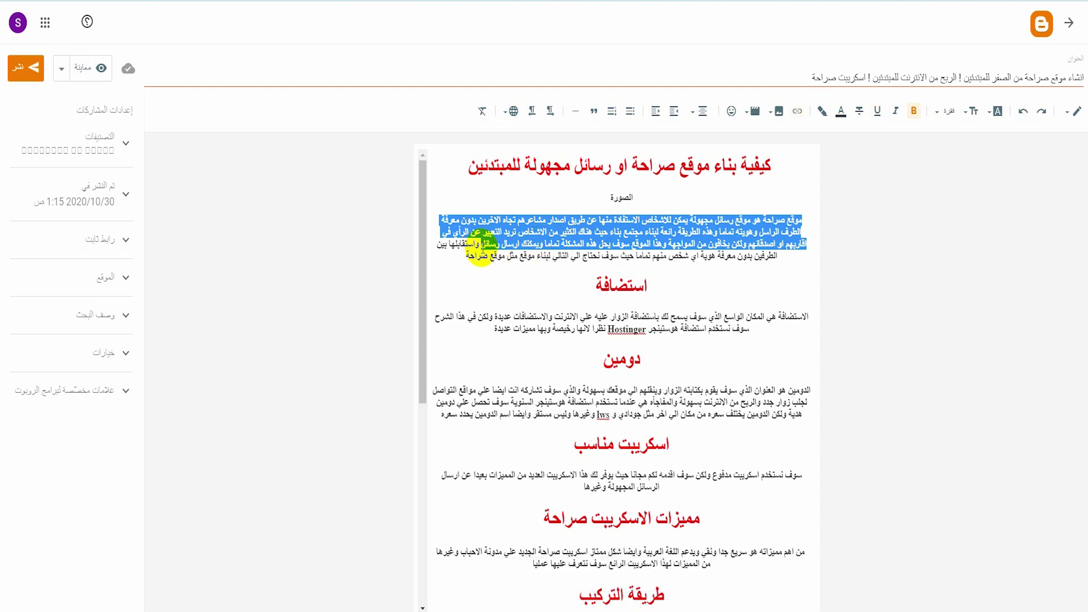
{"action": "triple_click", "coordinate": [498, 244]}
{"action": "right_click", "coordinate": [503, 243]}
{"action": "left_click", "coordinate": [482, 291]}
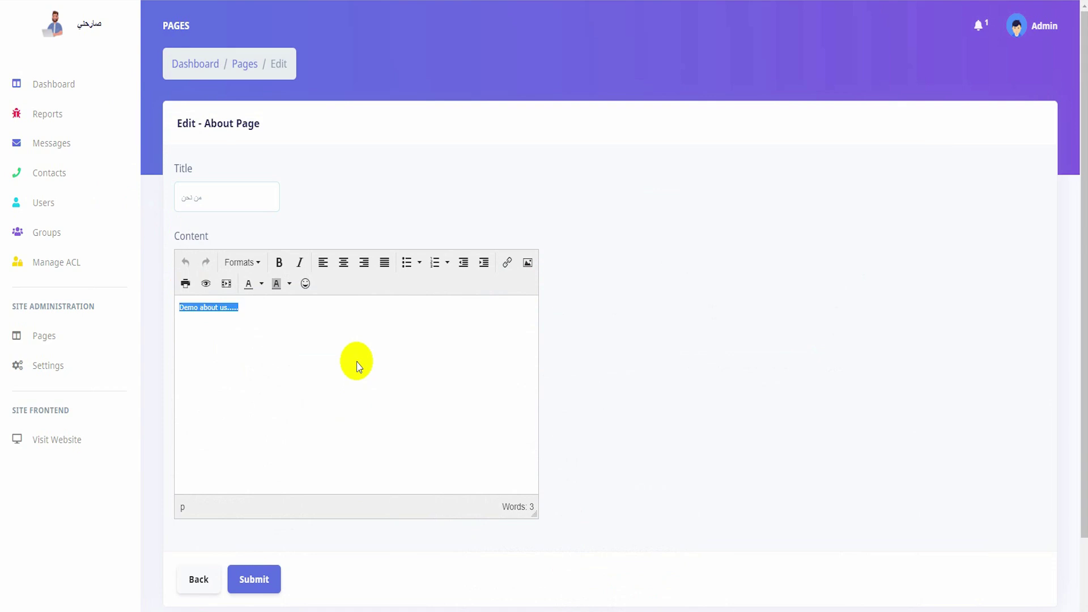
{"action": "key", "text": "ctrl+v"}
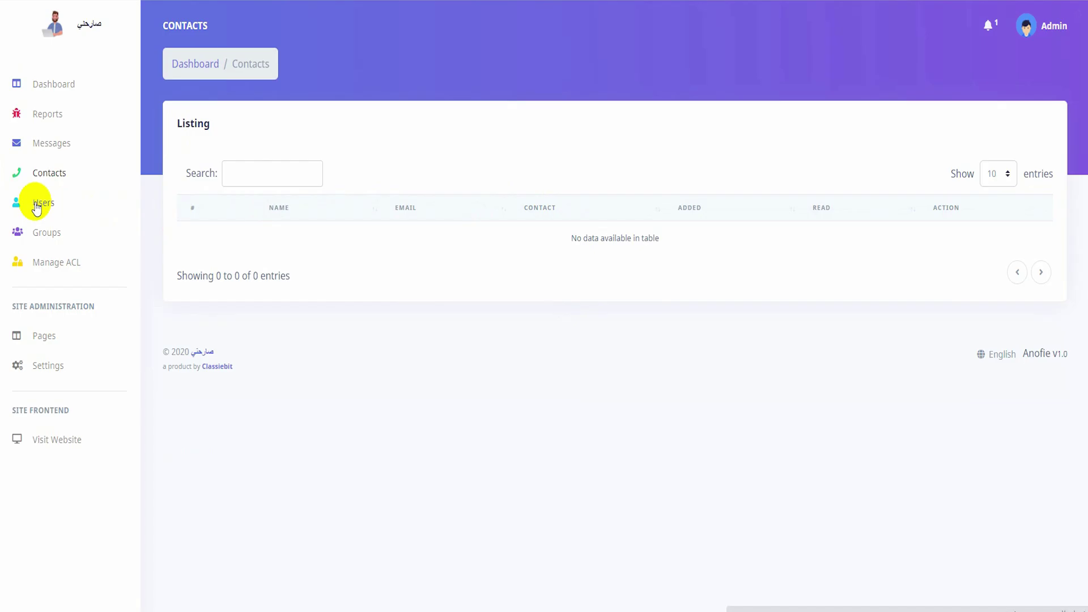
Browse the Users and Messages listings, highlighting the first message's sender username.
{"action": "left_click", "coordinate": [34, 204]}
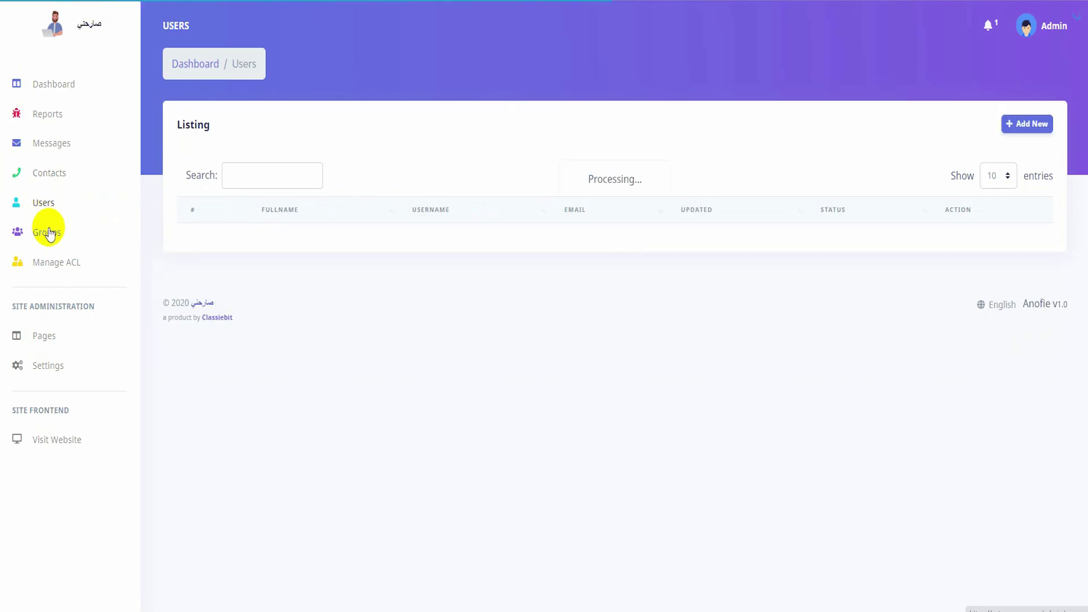
{"action": "scroll", "coordinate": [357, 389], "scroll_direction": "down", "scroll_amount": 1}
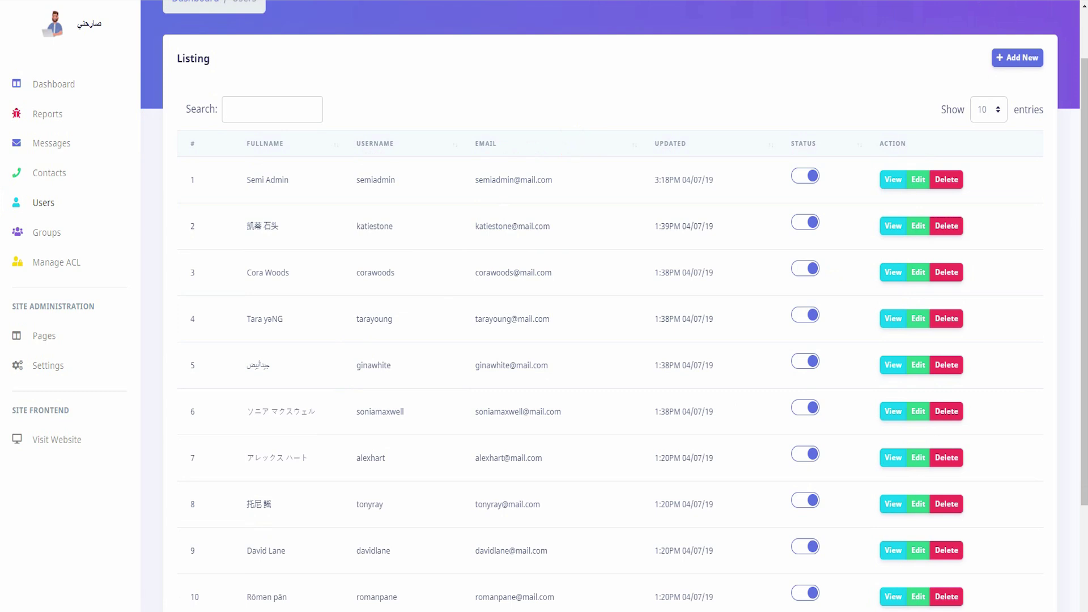
{"action": "left_click", "coordinate": [52, 148]}
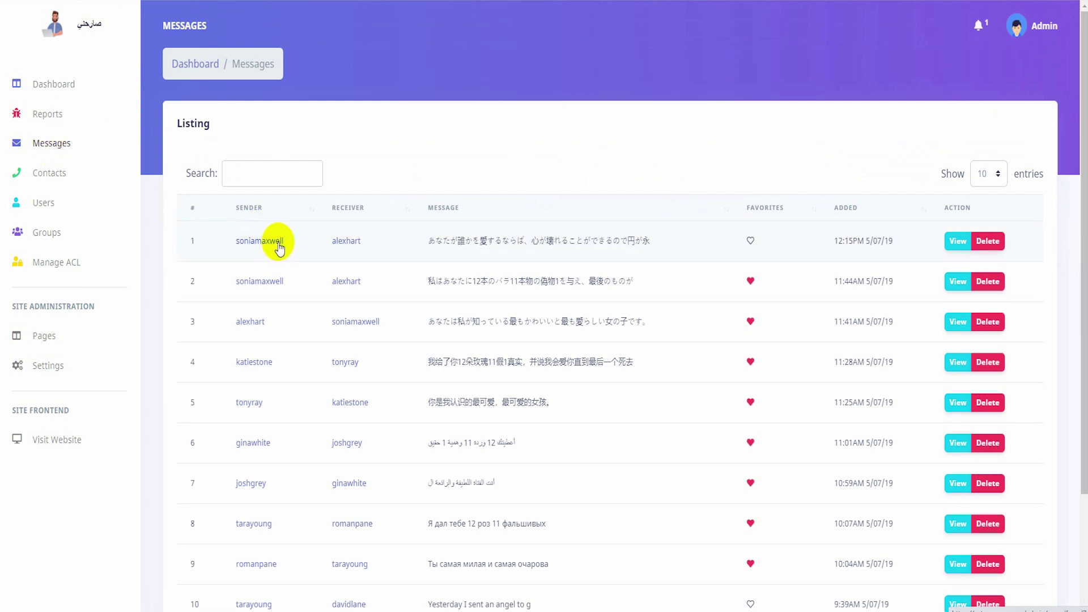
{"action": "left_click_drag", "start_coordinate": [284, 239], "coordinate": [241, 246]}
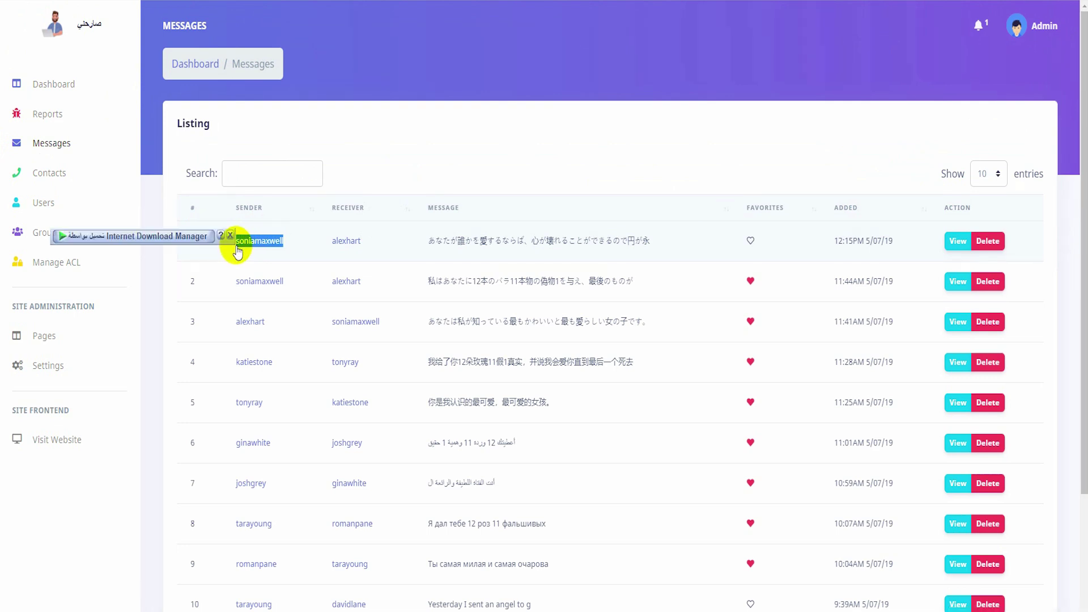
{"action": "left_click", "coordinate": [376, 247]}
{"action": "left_click_drag", "start_coordinate": [376, 247], "coordinate": [384, 278]}
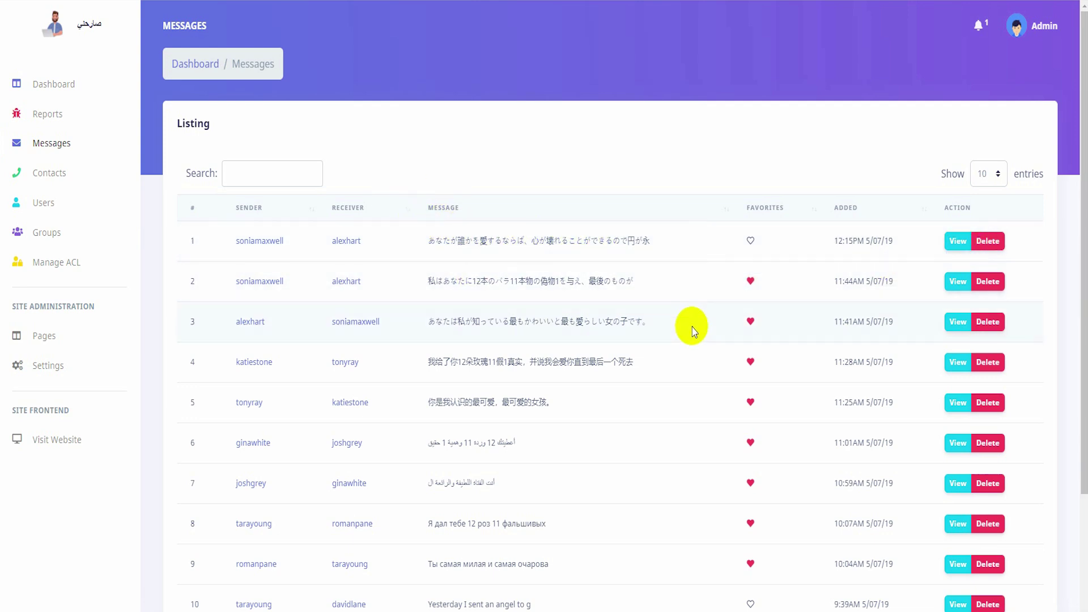
{"action": "scroll", "coordinate": [575, 340], "scroll_direction": "down", "scroll_amount": 2}
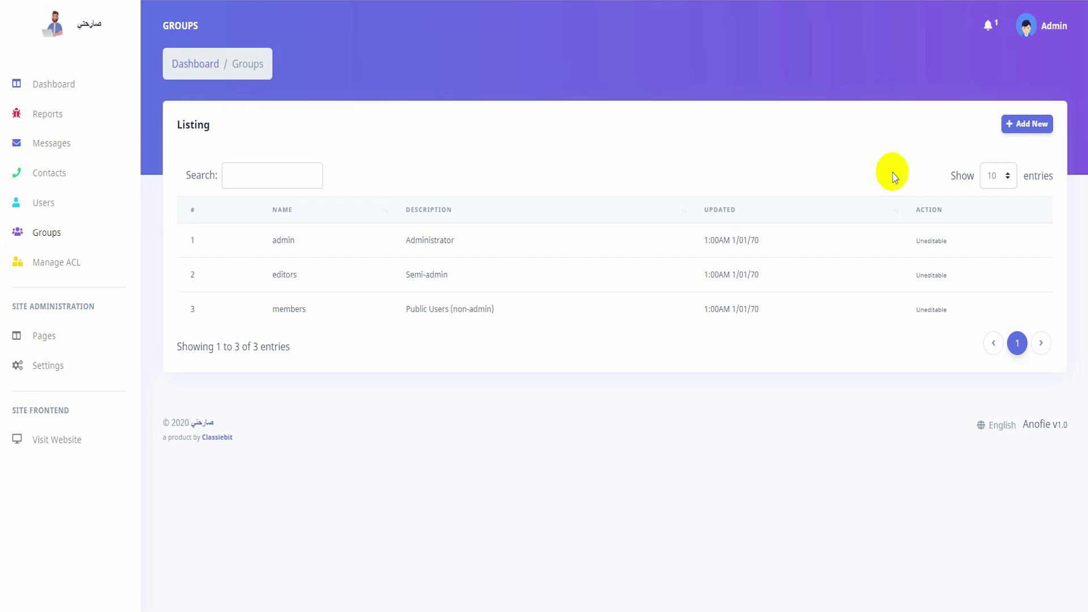
Go to the admin Dashboard.
{"action": "left_click", "coordinate": [79, 85]}
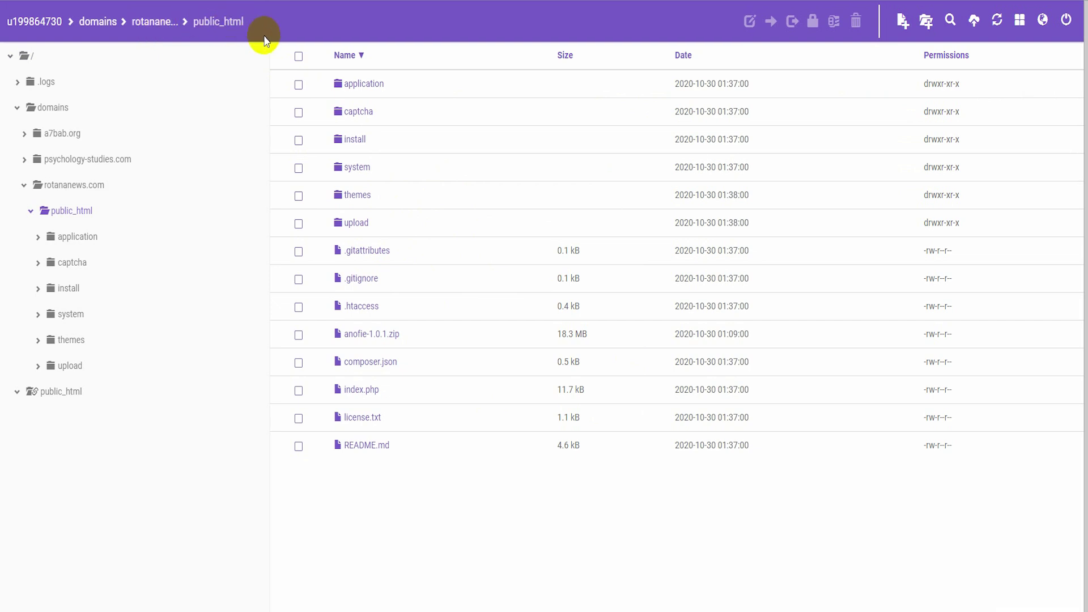
Following the noted path, navigate application > views > profile and open send_message.php in the editor.
{"action": "left_click", "coordinate": [368, 85]}
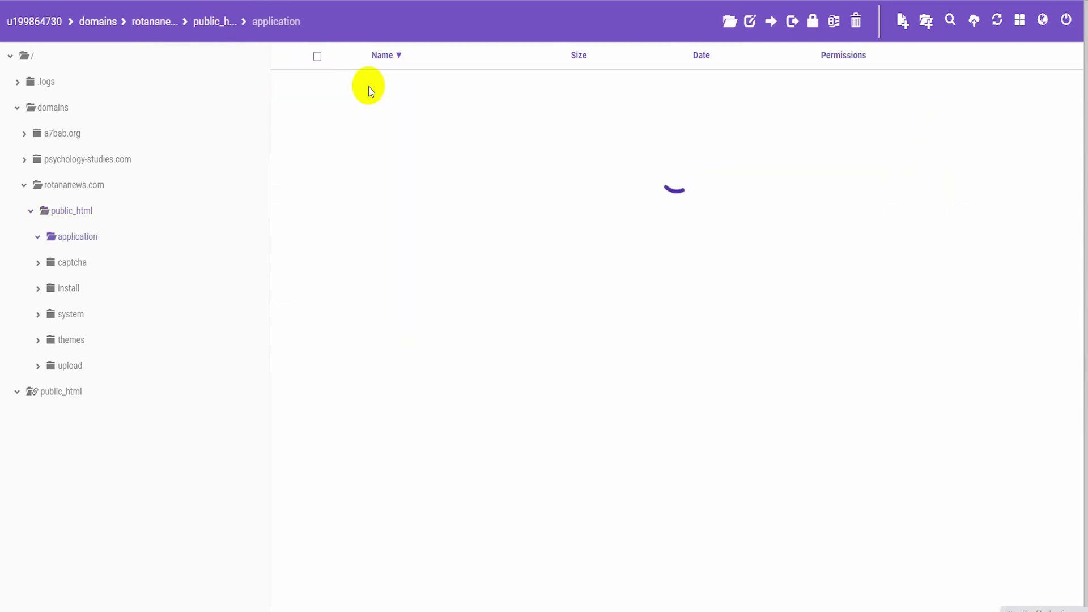
{"action": "key", "text": "alt+Tab"}
{"action": "left_click_drag", "start_coordinate": [389, 110], "coordinate": [97, 107]}
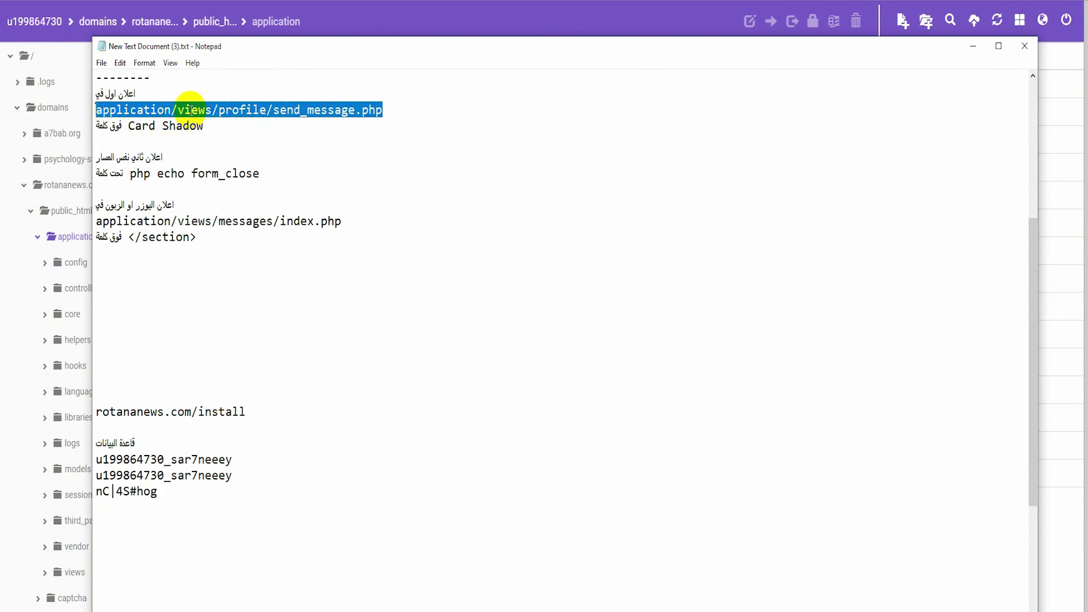
{"action": "left_click", "coordinate": [178, 109]}
{"action": "left_click_drag", "start_coordinate": [178, 109], "coordinate": [215, 111]}
{"action": "key", "text": "alt+Tab"}
{"action": "key", "text": "alt+Tab"}
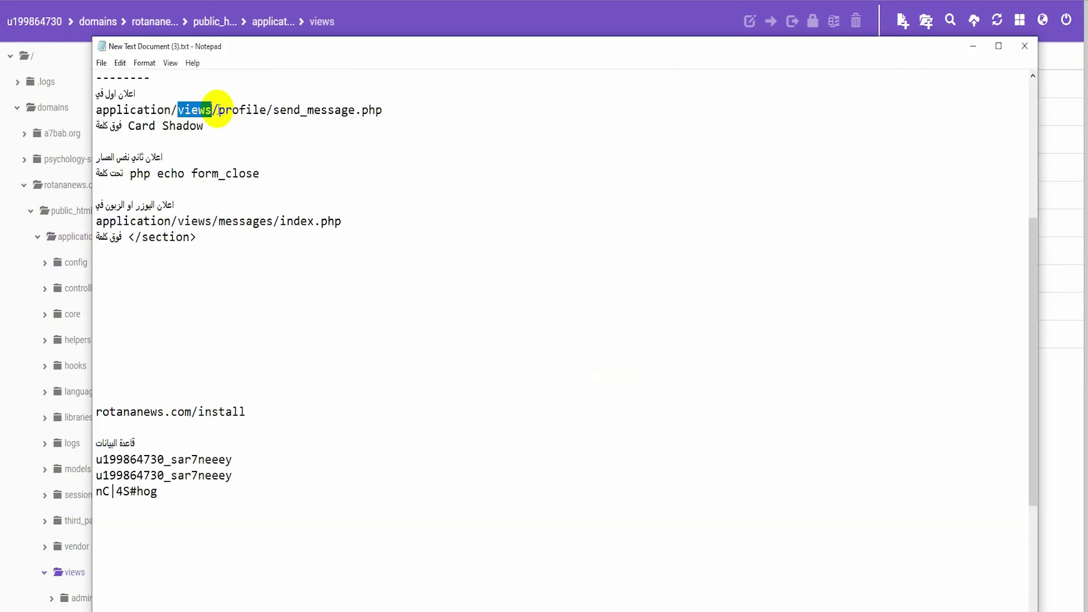
{"action": "double_click", "coordinate": [250, 110]}
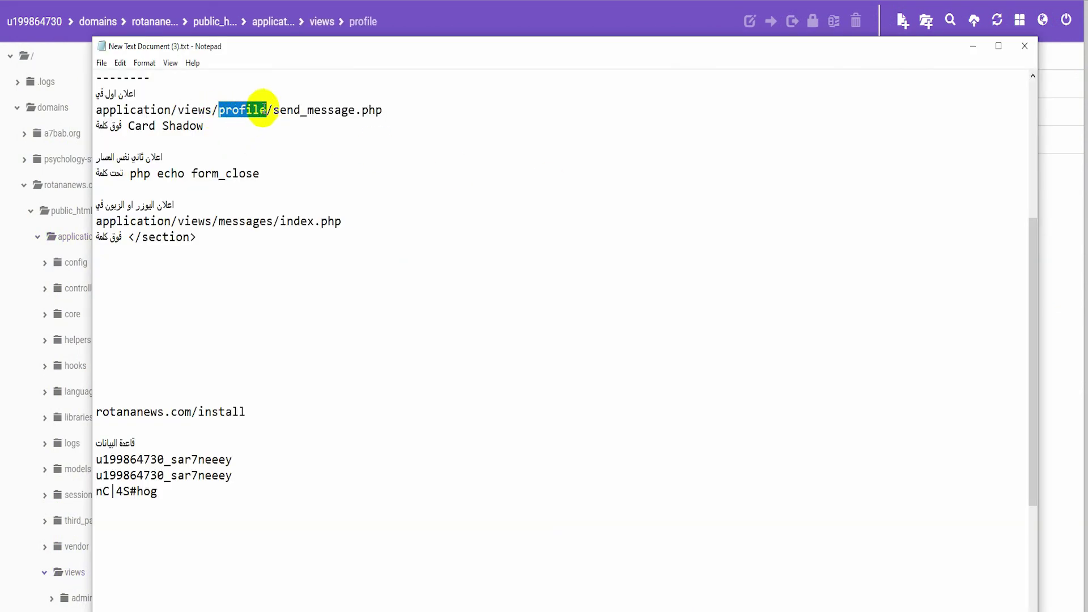
{"action": "left_click_drag", "start_coordinate": [273, 112], "coordinate": [383, 111]}
{"action": "left_click", "coordinate": [1077, 226]}
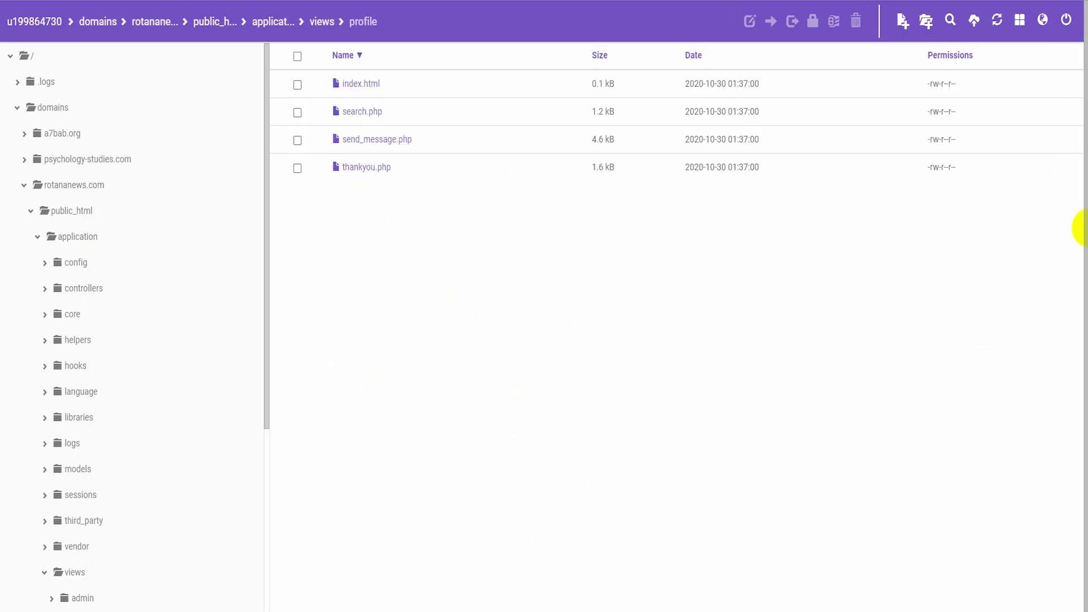
{"action": "double_click", "coordinate": [378, 141]}
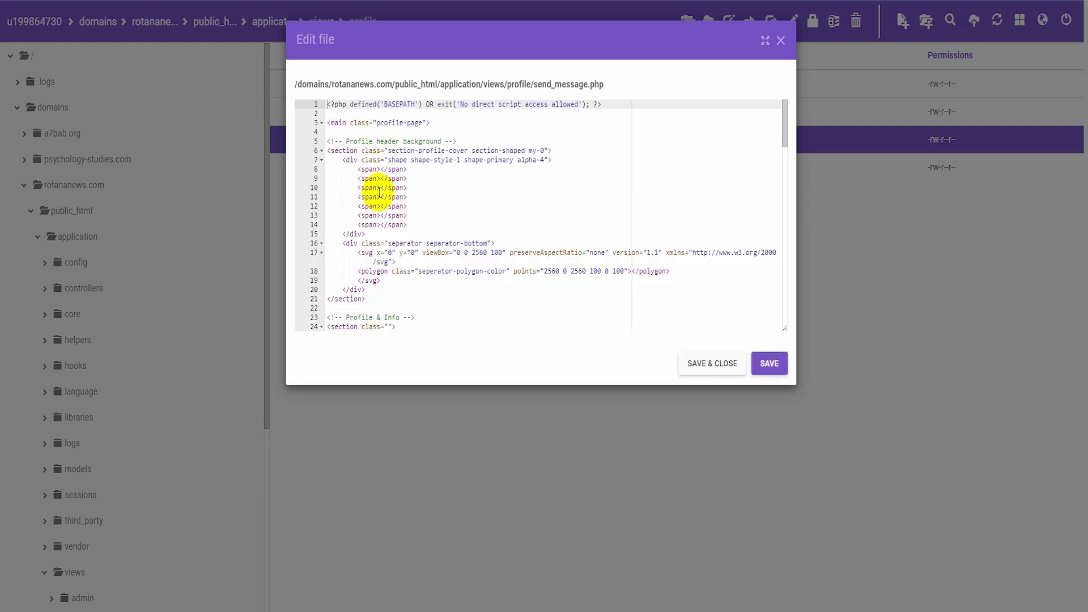
{"action": "left_click", "coordinate": [624, 611]}
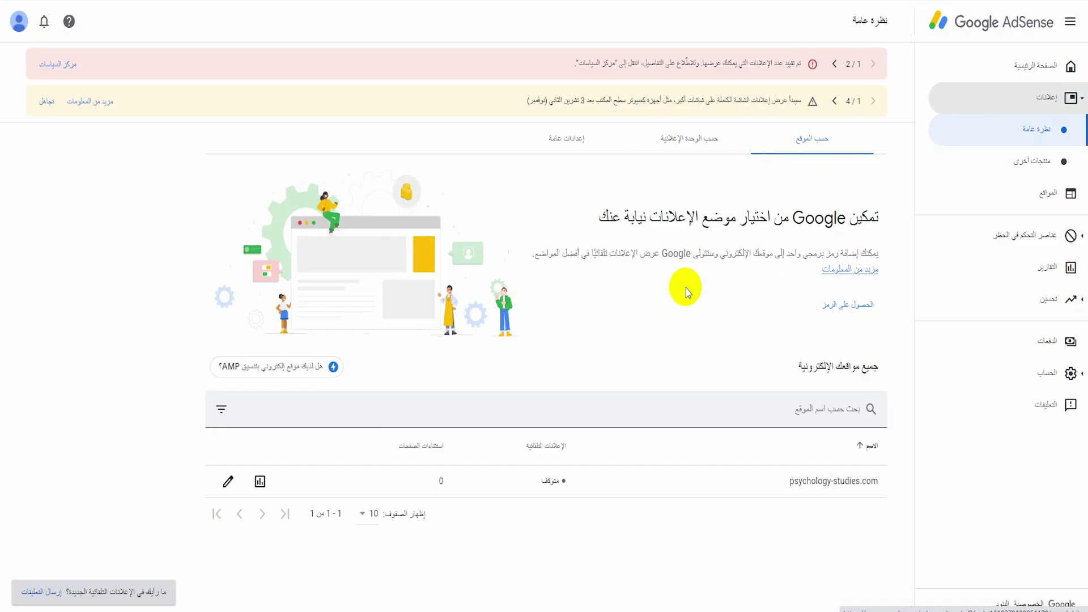
Create a display ad unit named صصص and copy its ad code snippet.
{"action": "left_click", "coordinate": [676, 130]}
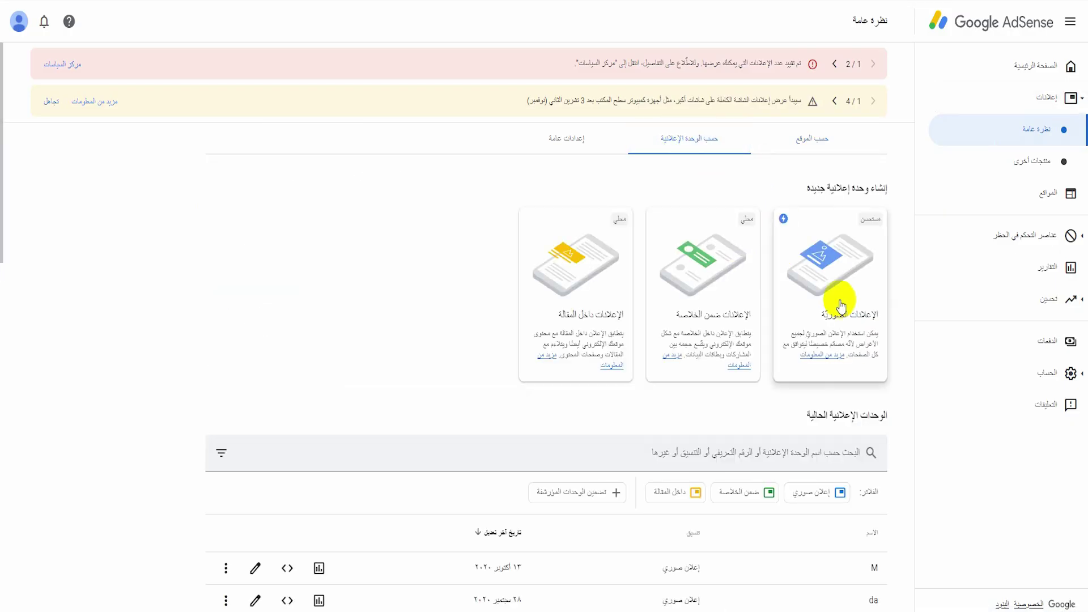
{"action": "left_click", "coordinate": [841, 307]}
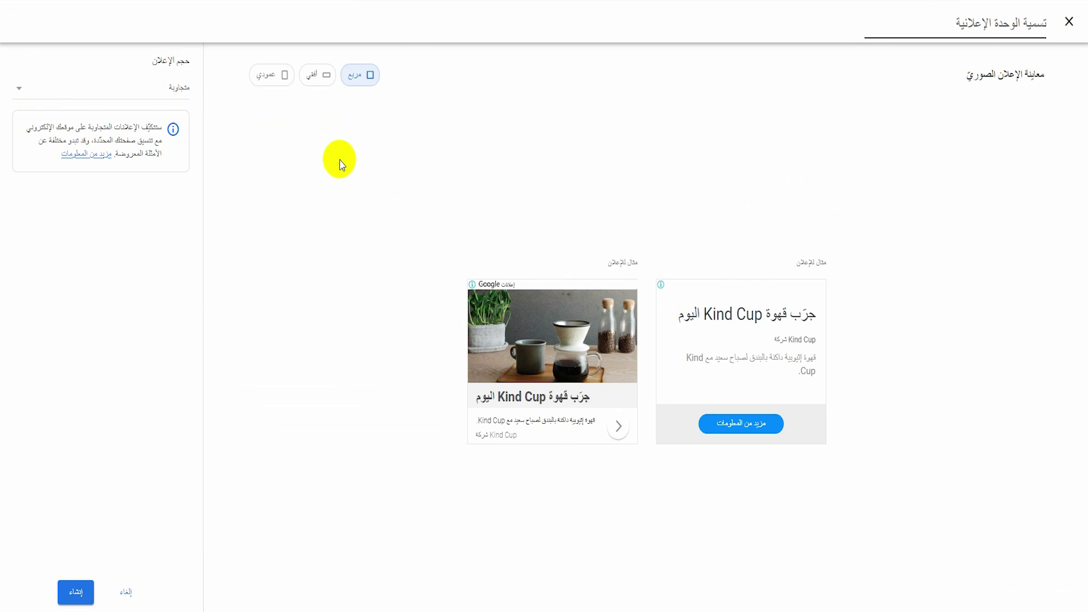
{"action": "type", "text": "صصصص"}
{"action": "left_click", "coordinate": [75, 592]}
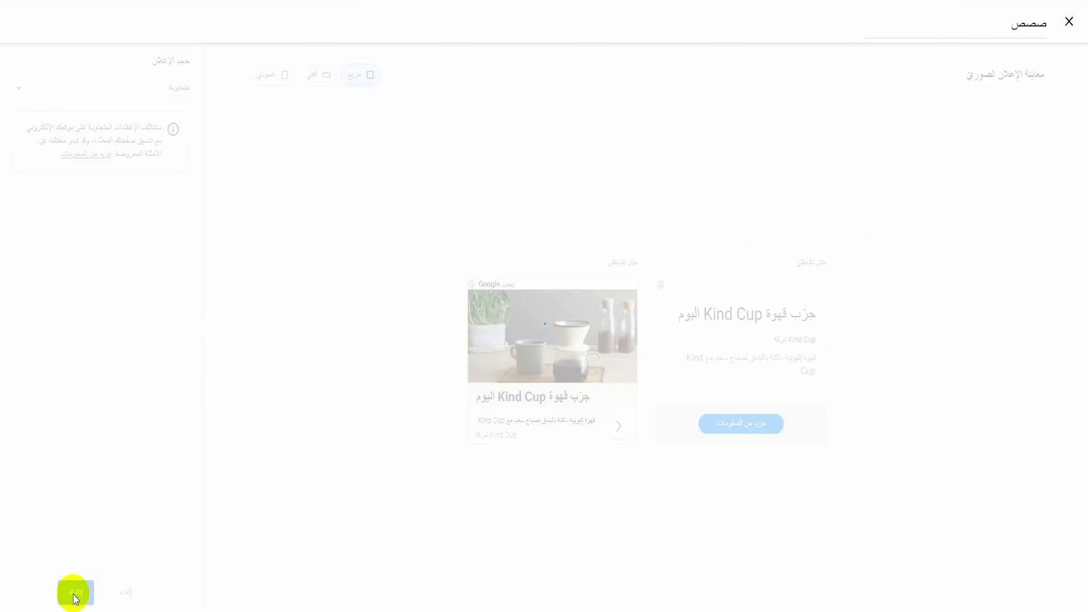
{"action": "left_click", "coordinate": [721, 383]}
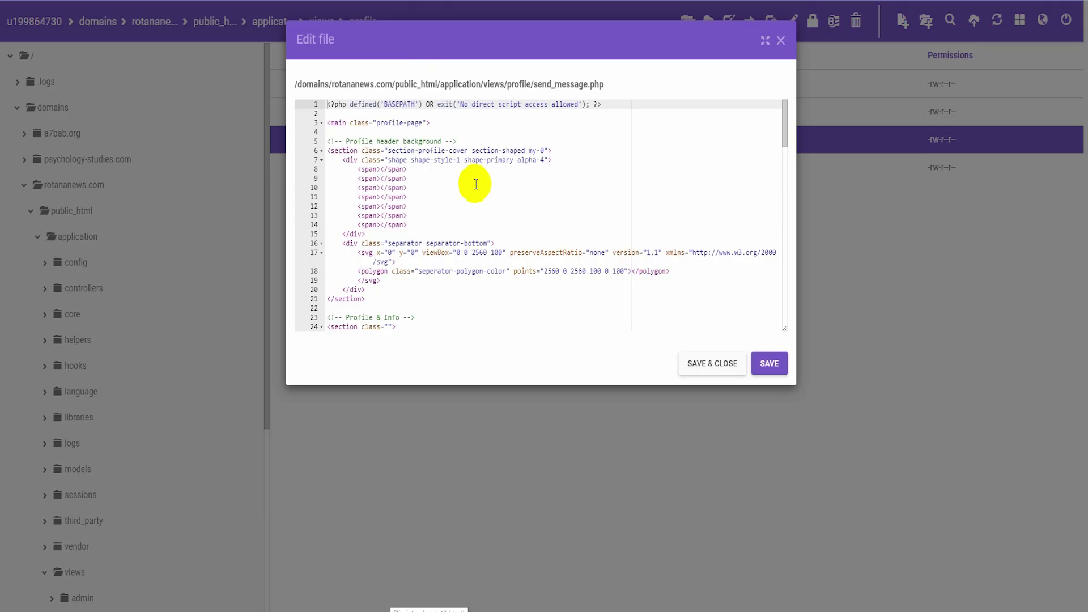
Review the send_message.php code, then return to the notes placing the first ad above Card Shadow.
{"action": "scroll", "coordinate": [436, 218], "scroll_direction": "down", "scroll_amount": 5}
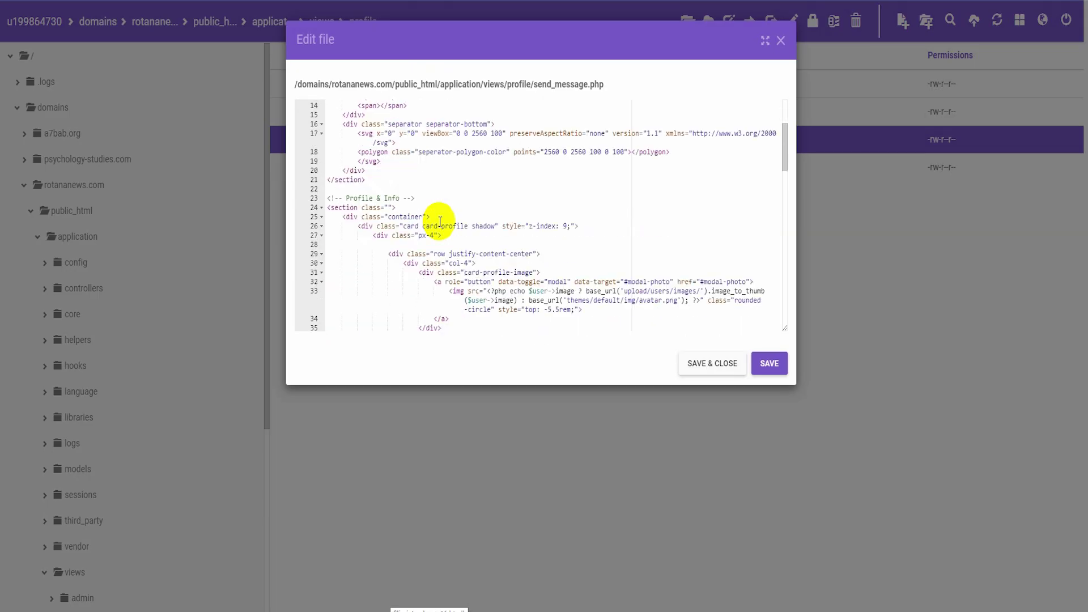
{"action": "key", "text": "alt+Tab"}
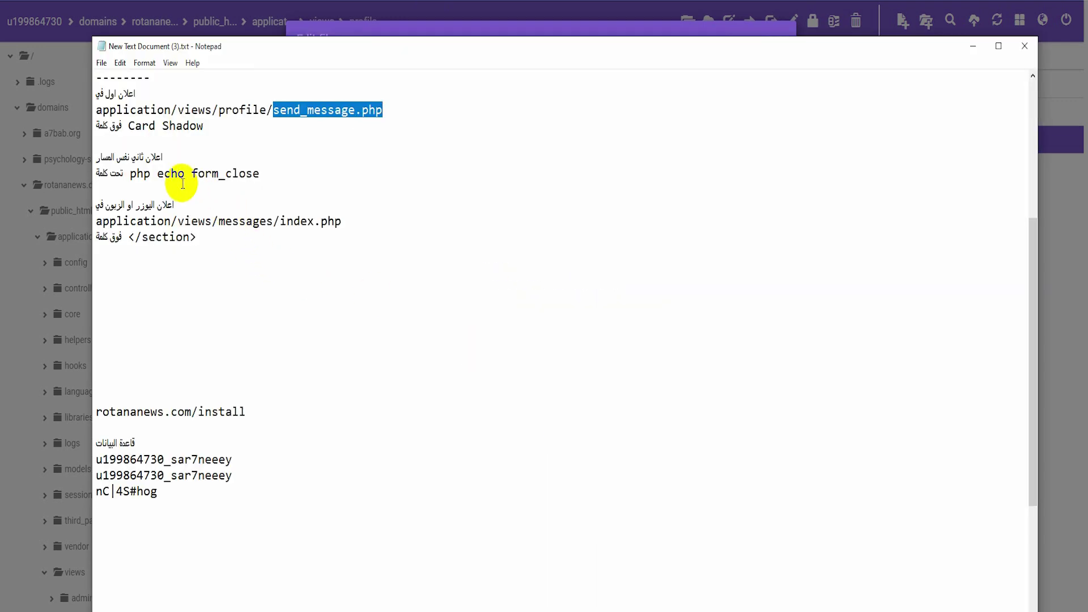